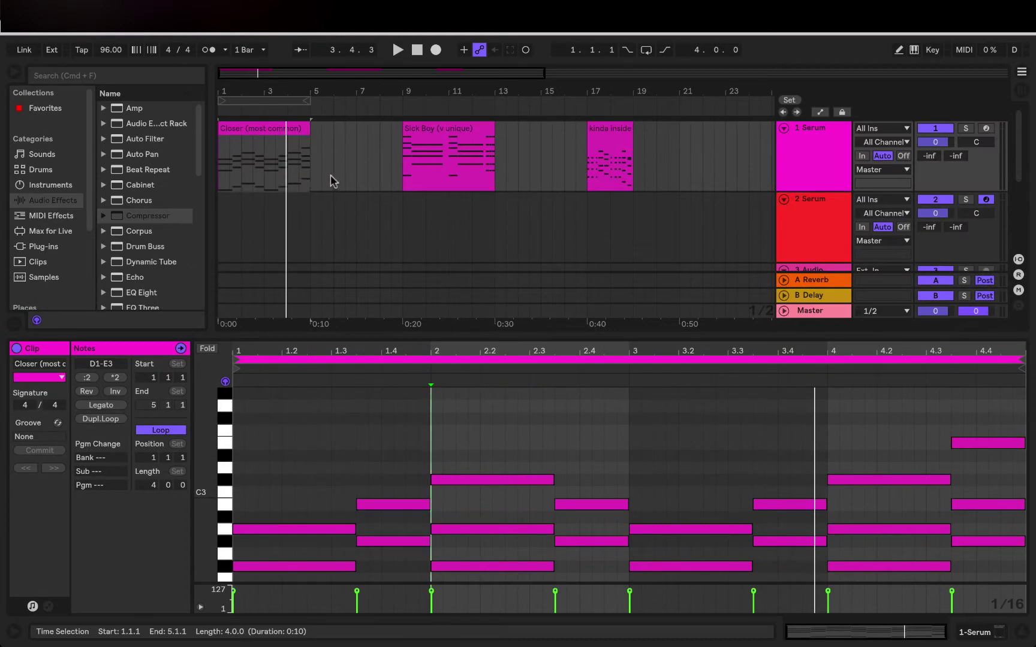
- Enlarge the Closer (most common) clip's note display and place the insert marker at the clip's start, 1.1.1
{"action": "left_click", "coordinate": [310, 178]}
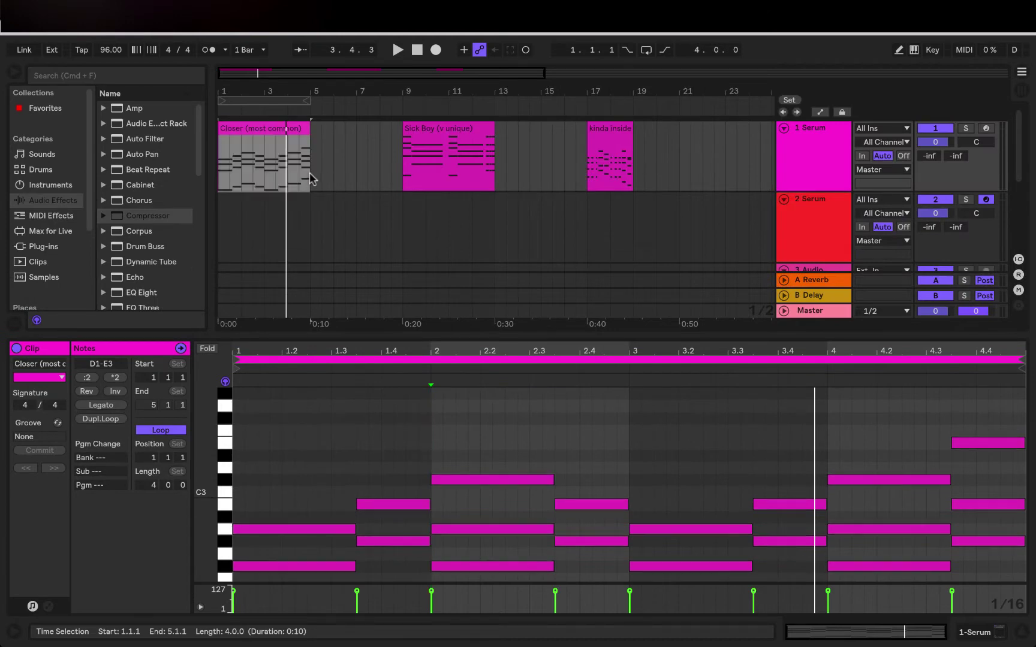
{"action": "left_click", "coordinate": [229, 167]}
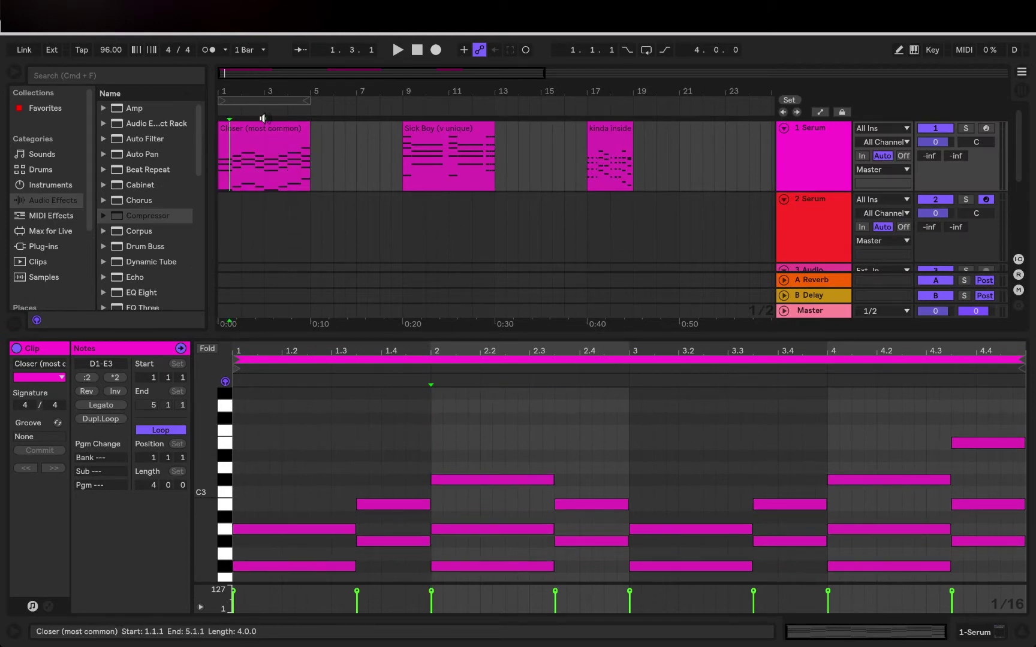
{"action": "key", "text": "plus"}
{"action": "key", "text": "plus"}
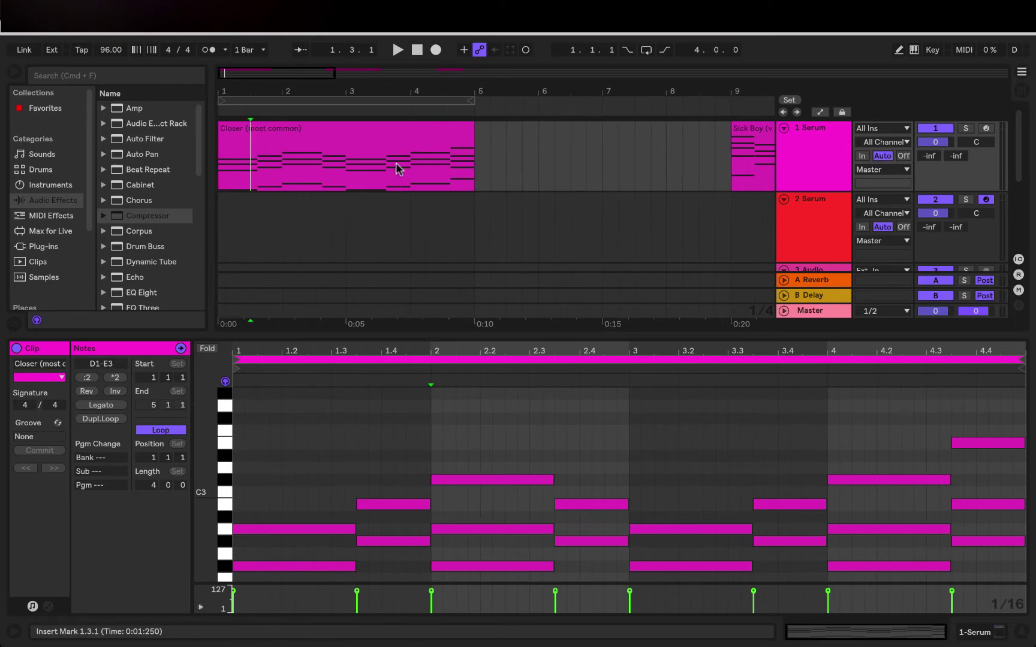
{"action": "left_click_drag", "start_coordinate": [552, 336], "coordinate": [554, 273]}
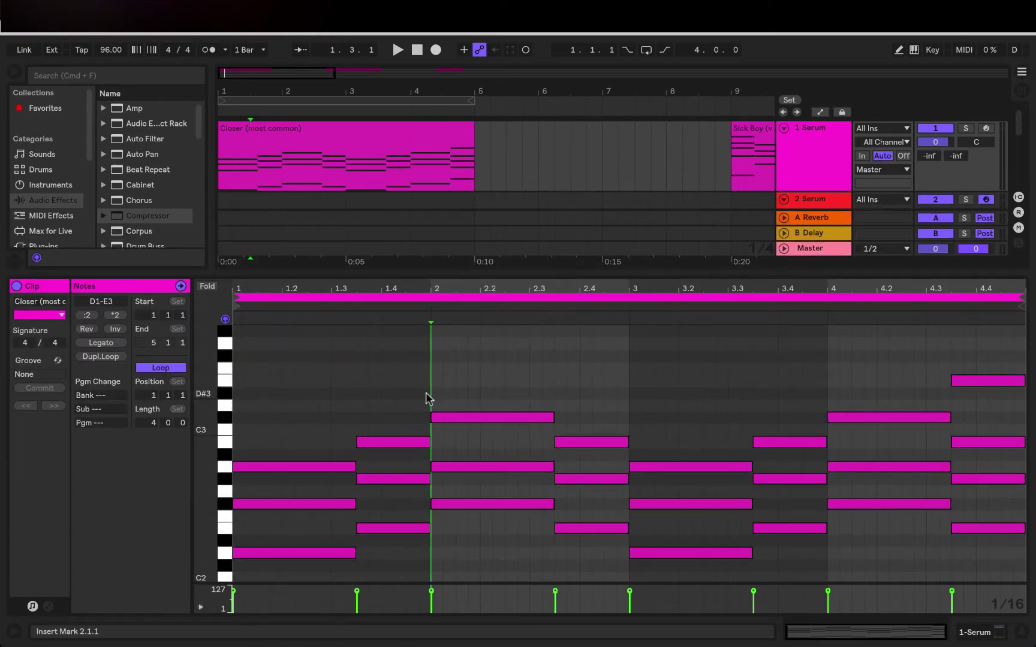
{"action": "left_click", "coordinate": [241, 387]}
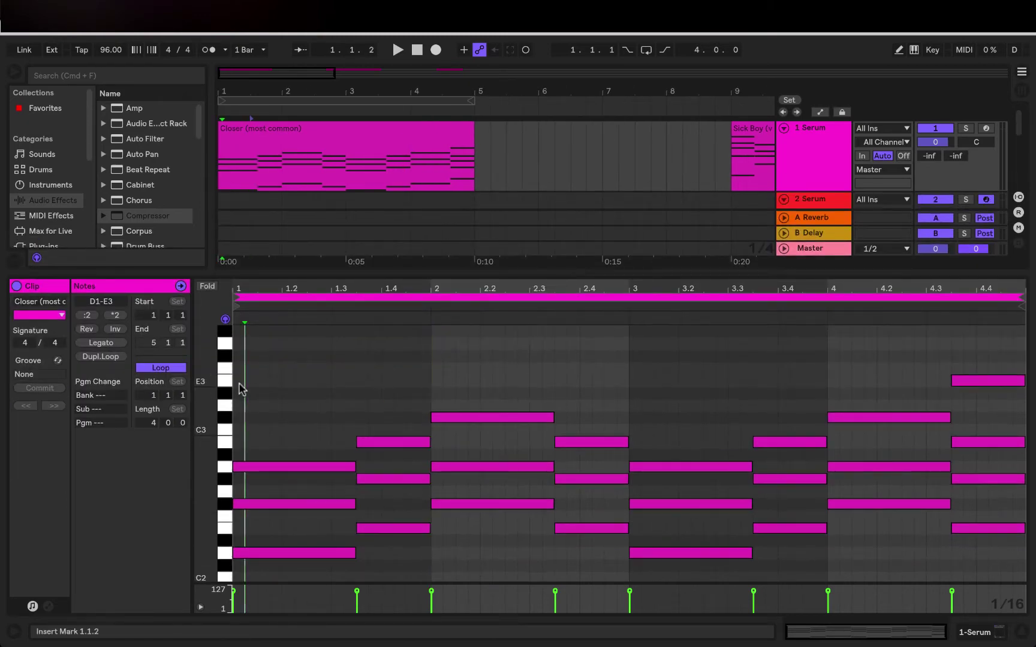
{"action": "left_click", "coordinate": [239, 383]}
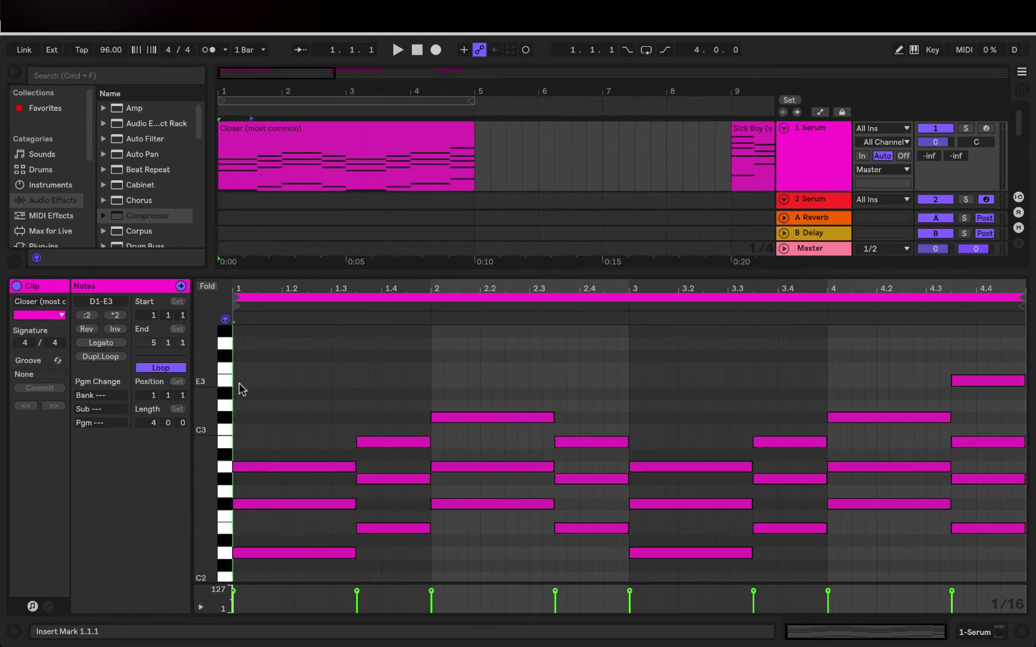
- Examine the Closer (most common) clip in the arrangement, both up close and alongside the other clips on the first Serum track
{"action": "key", "text": "super+t"}
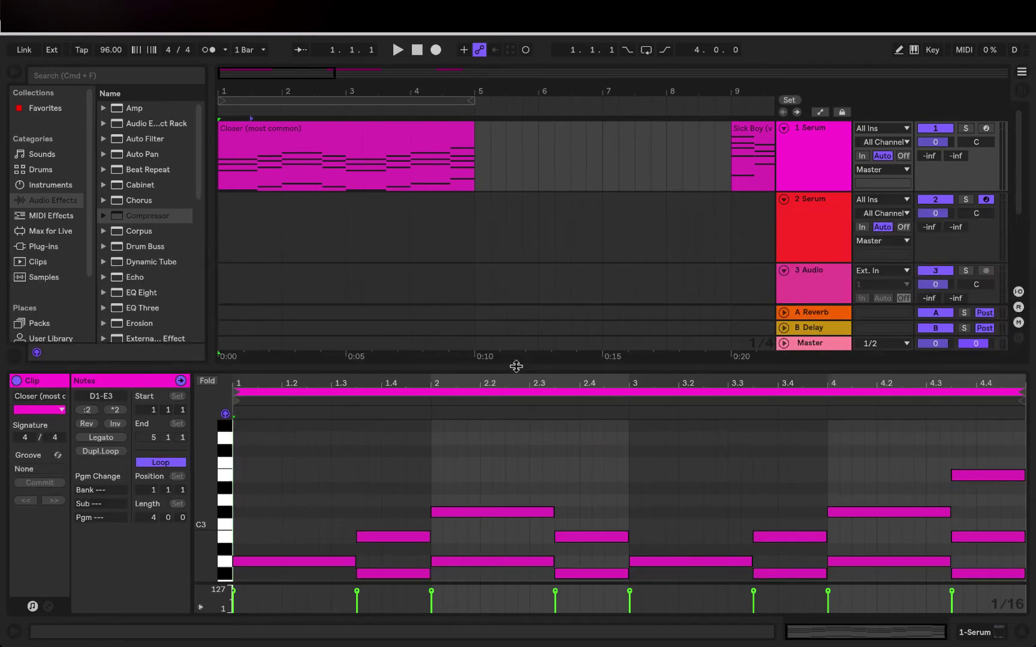
{"action": "left_click_drag", "start_coordinate": [526, 78], "coordinate": [358, 88]}
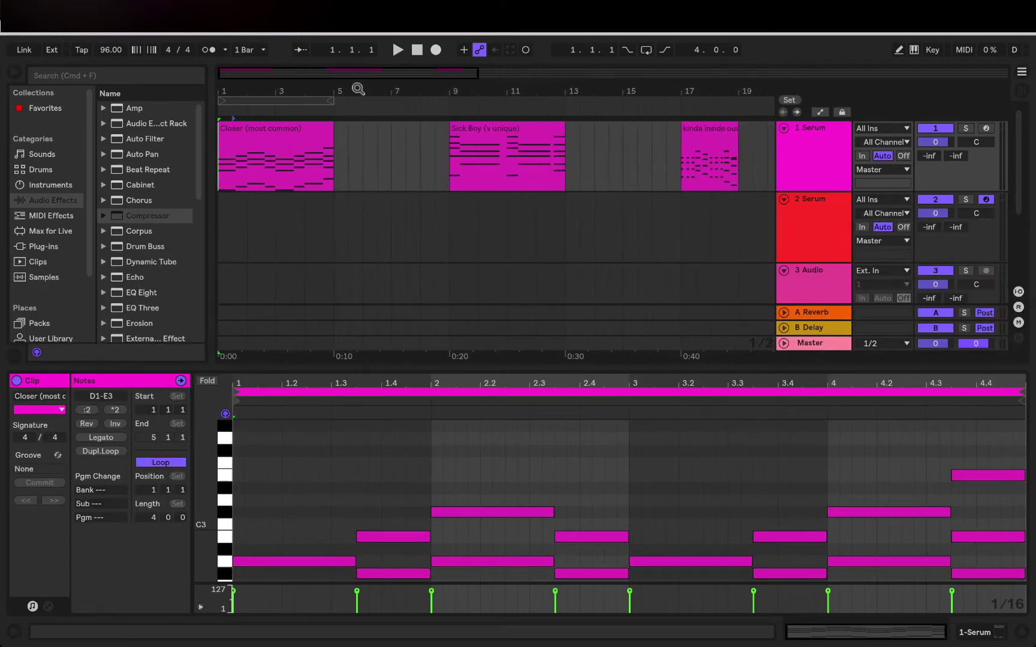
{"action": "left_click", "coordinate": [451, 231]}
{"action": "key", "text": "plus"}
{"action": "left_click", "coordinate": [307, 163]}
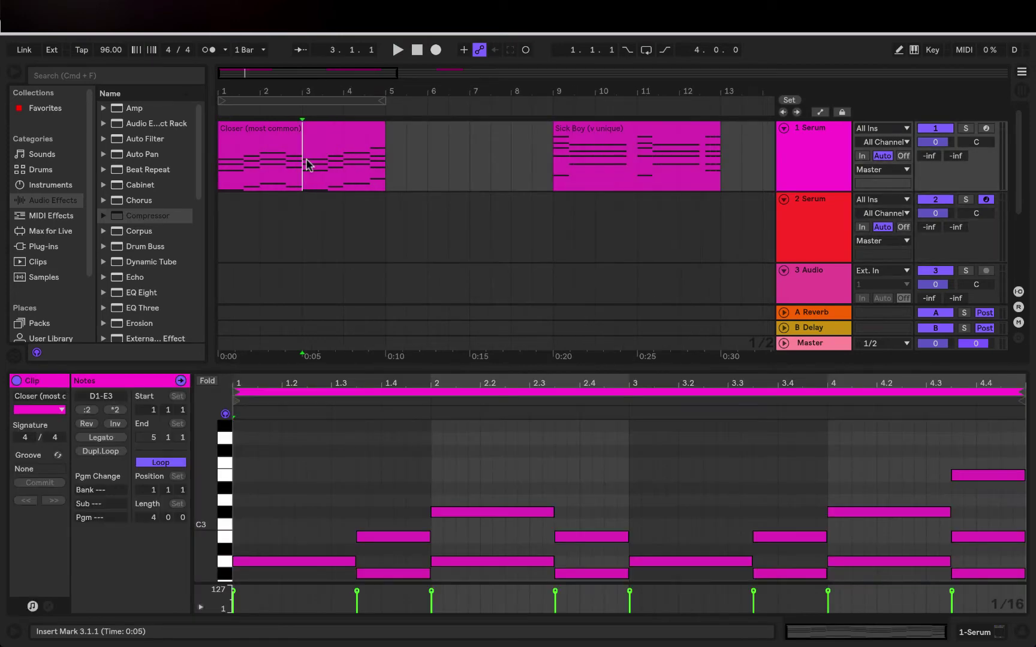
{"action": "left_click", "coordinate": [226, 161]}
{"action": "key", "text": "plus"}
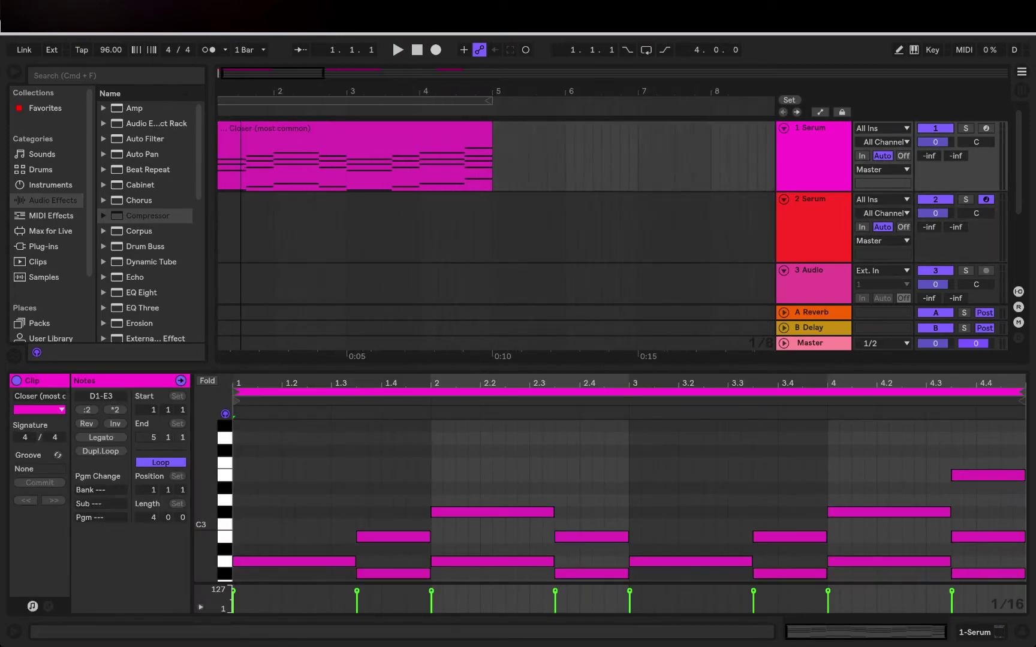
{"action": "key", "text": "plus"}
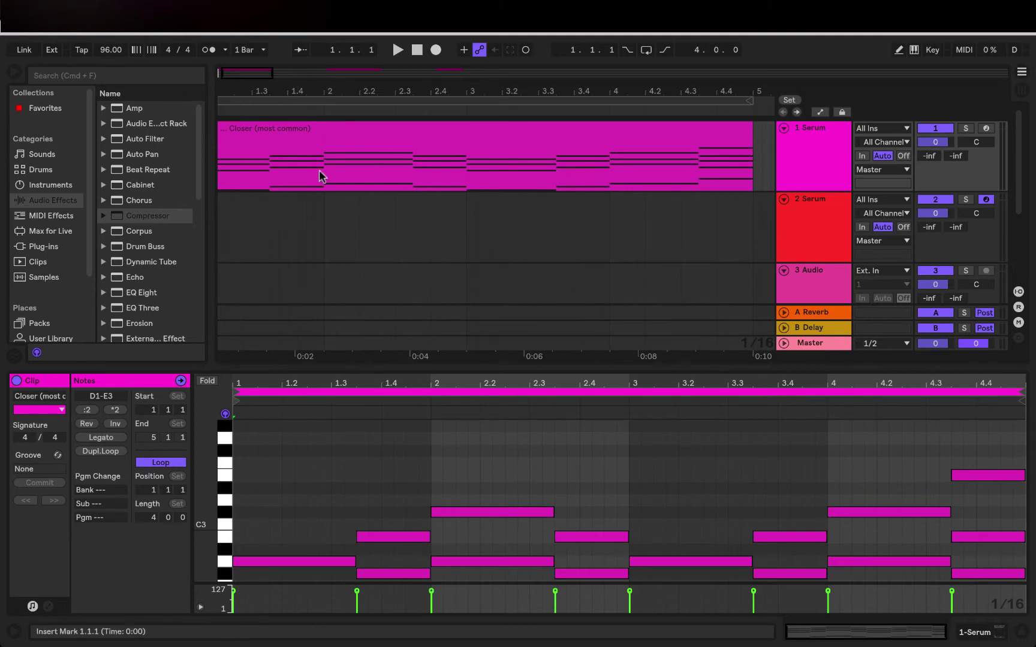
{"action": "left_click", "coordinate": [344, 170]}
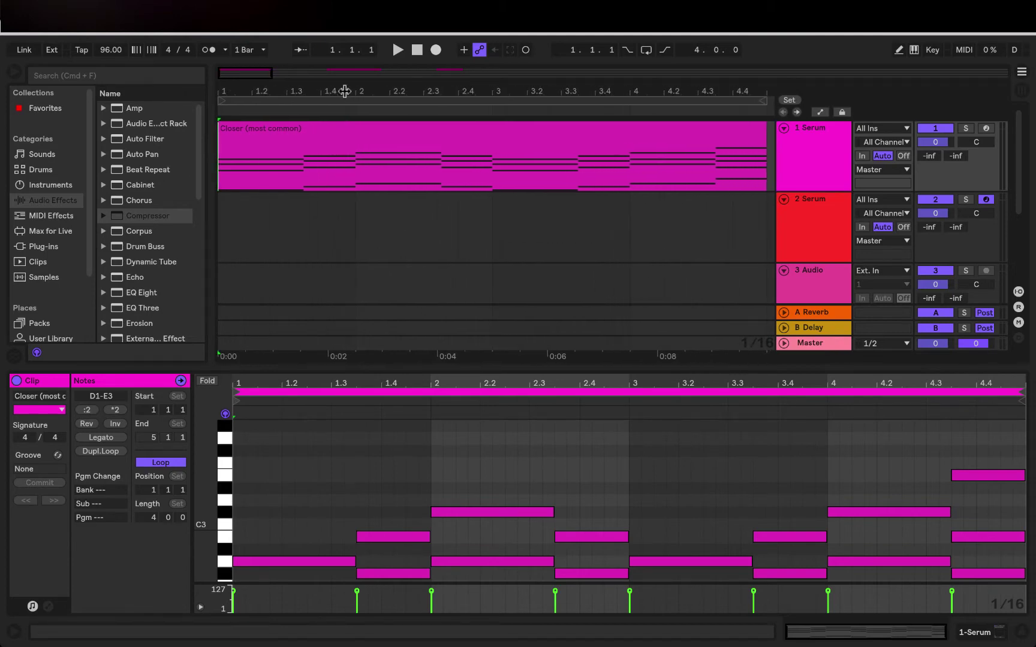
{"action": "key", "text": "minus"}
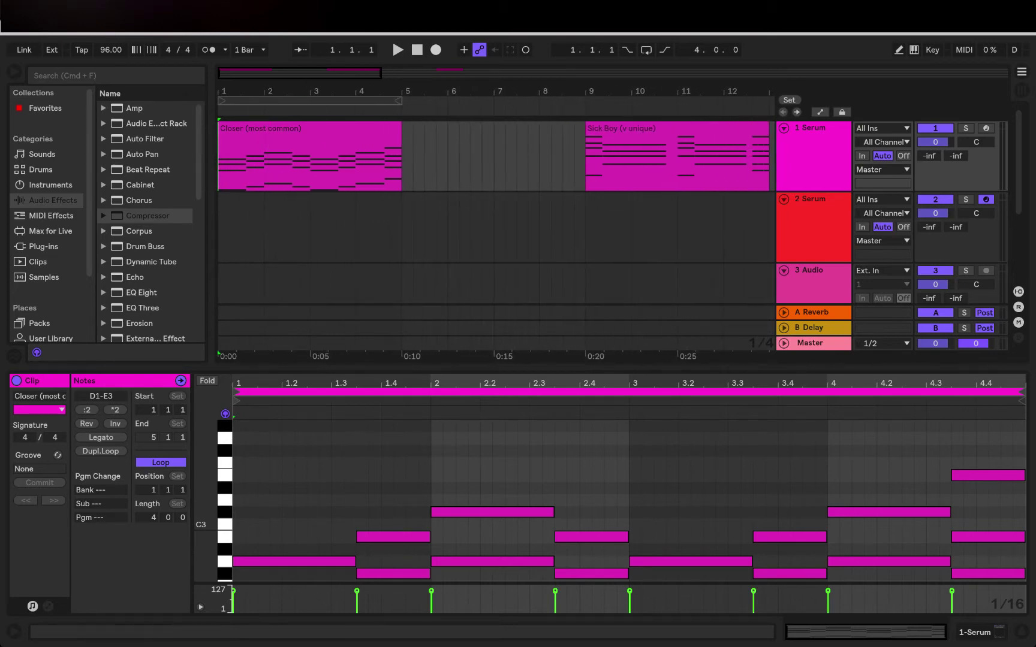
- Place the insert marker at 9.1.1 and open the notes of the Sick Boy (v unique) clip
{"action": "left_click", "coordinate": [617, 237]}
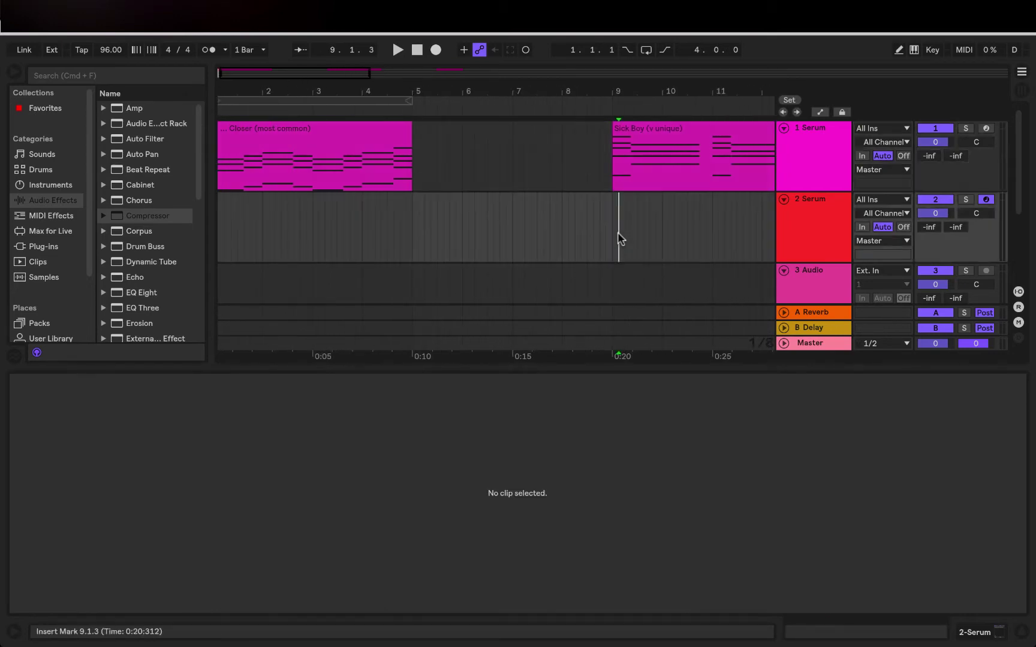
{"action": "key", "text": "Left"}
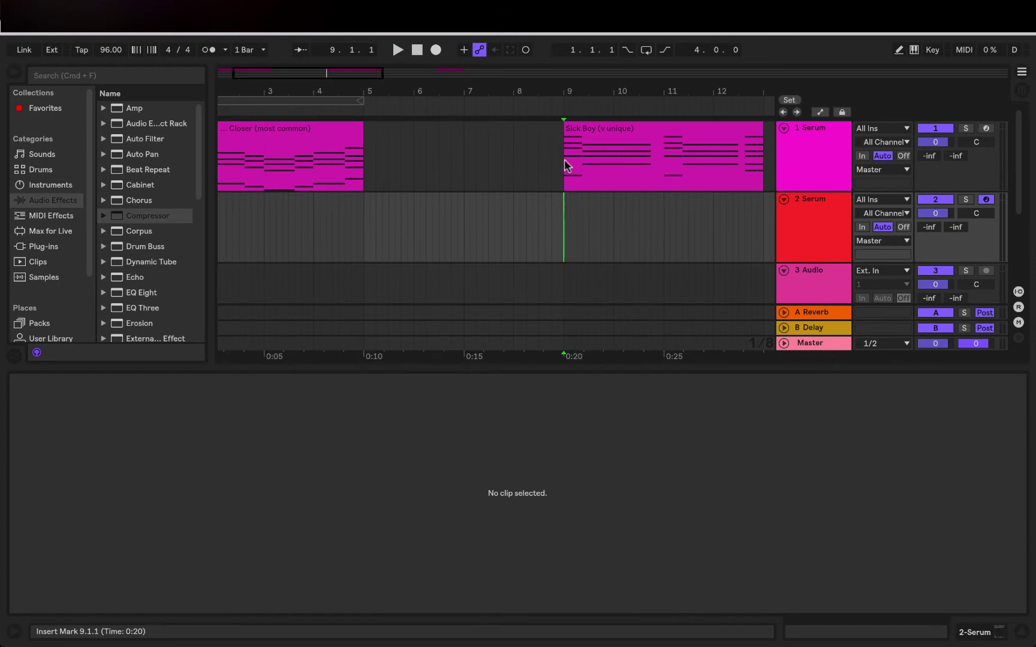
{"action": "left_click", "coordinate": [564, 160]}
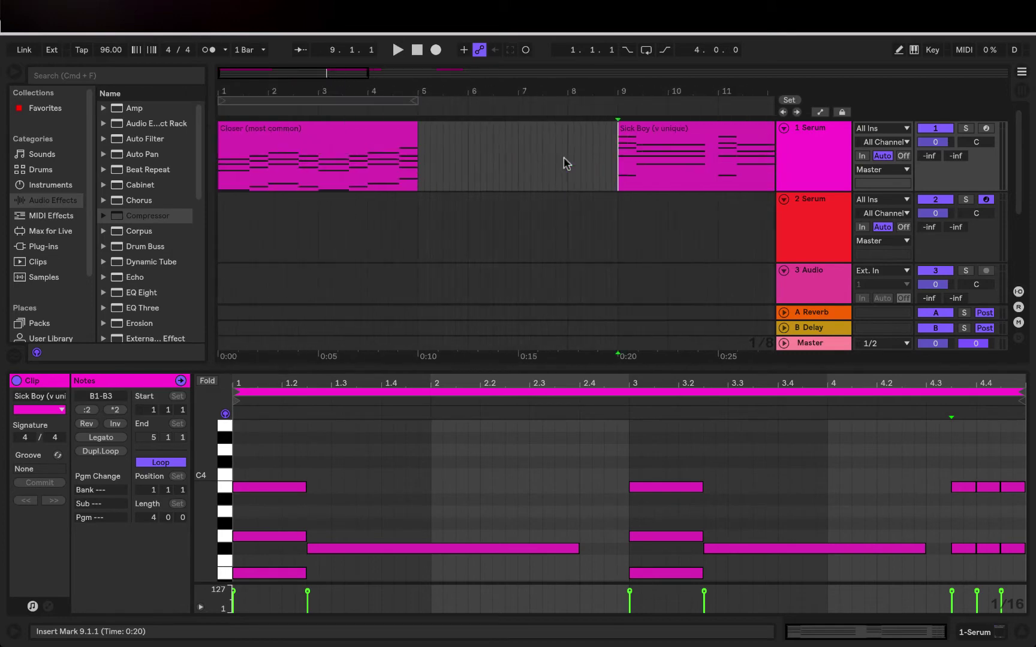
- Open the Closer (most common) clip in an enlarged note editor and play it through from bar 1
{"action": "left_click", "coordinate": [327, 148]}
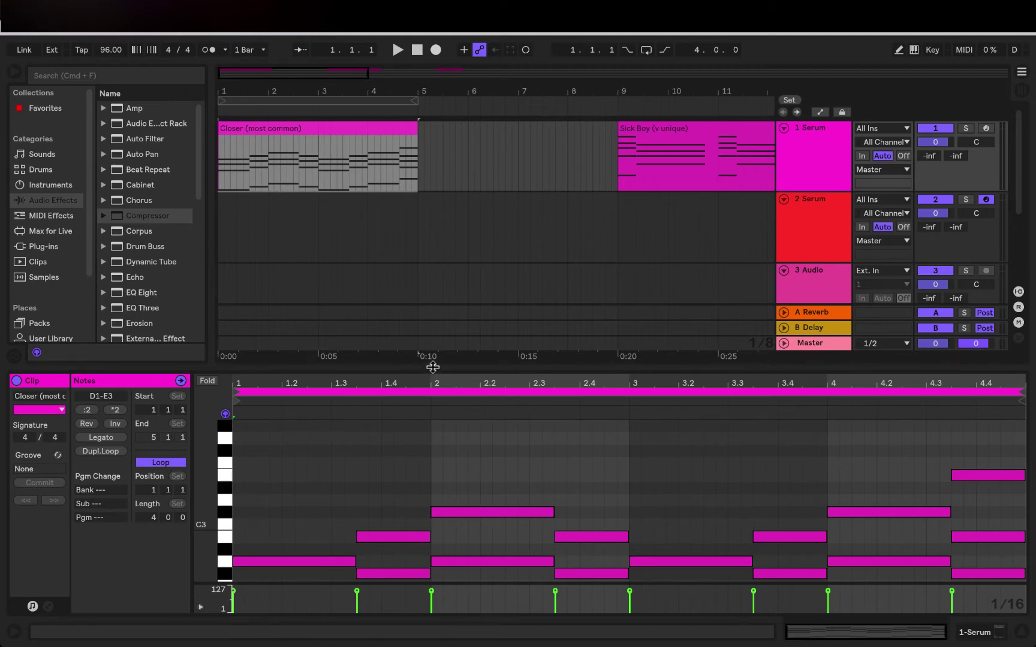
{"action": "left_click_drag", "start_coordinate": [430, 363], "coordinate": [458, 202]}
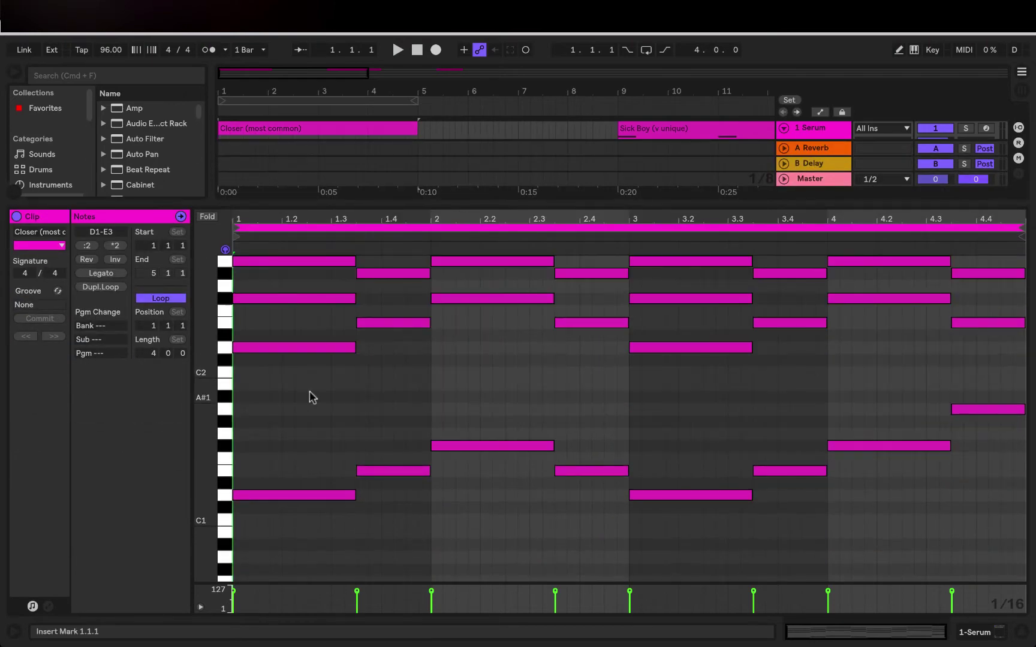
{"action": "scroll", "coordinate": [309, 391], "scroll_direction": "up", "scroll_amount": 2}
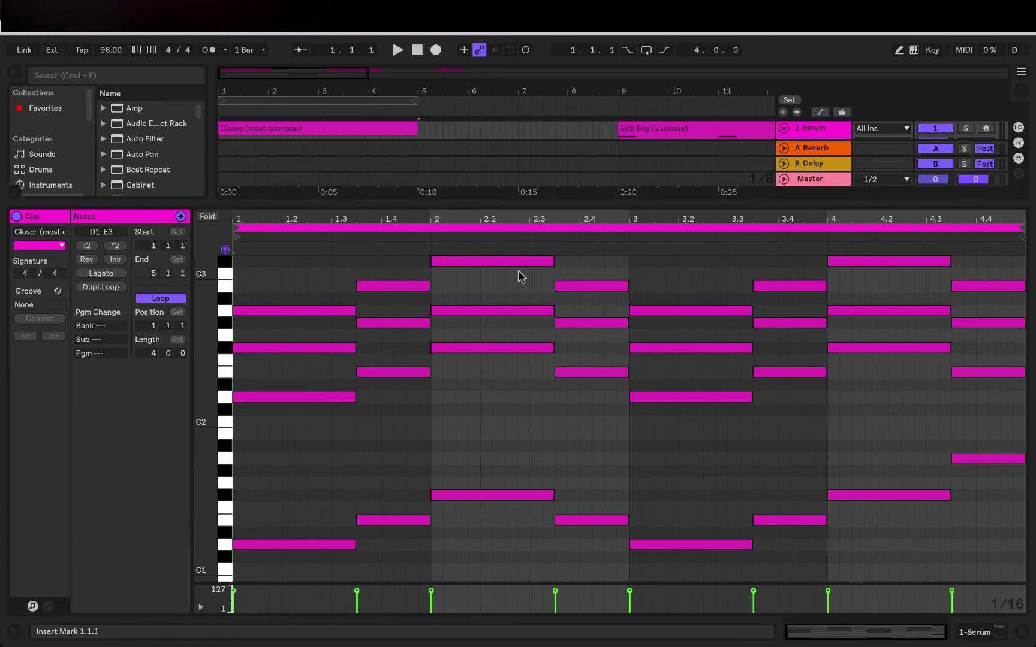
{"action": "left_click_drag", "start_coordinate": [493, 201], "coordinate": [492, 250]}
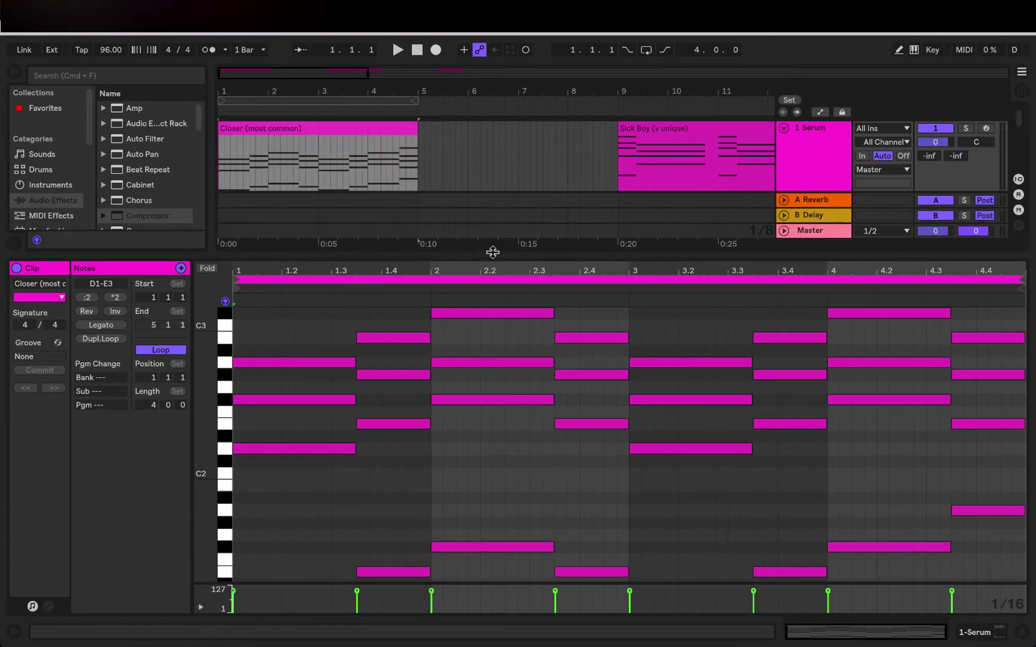
{"action": "scroll", "coordinate": [476, 192], "scroll_direction": "down", "scroll_amount": 1}
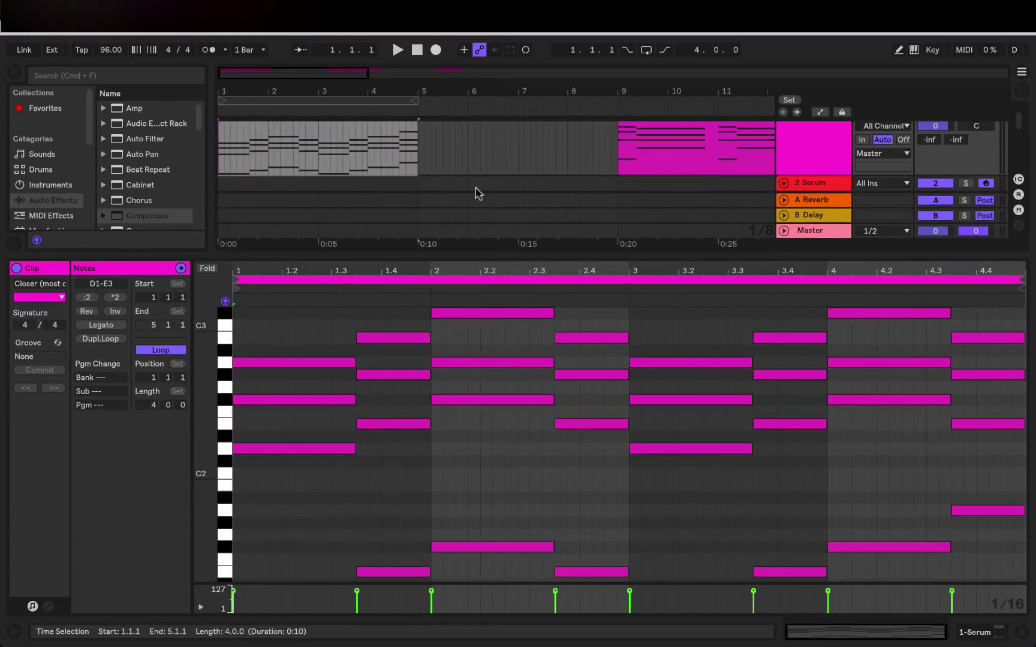
{"action": "key", "text": "space"}
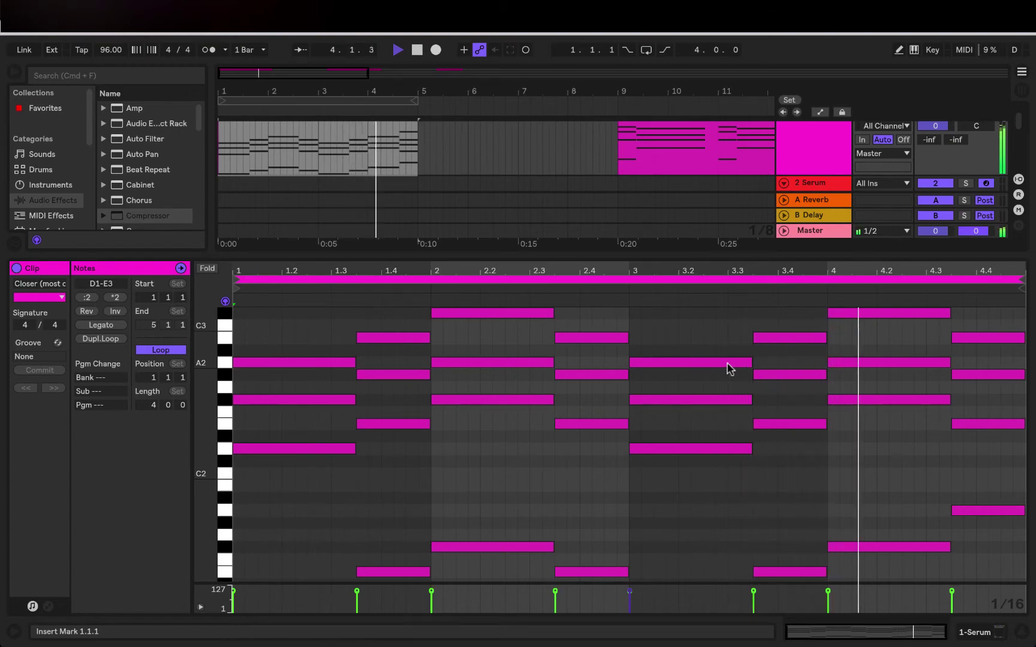
{"action": "scroll", "coordinate": [729, 368], "scroll_direction": "up", "scroll_amount": 4}
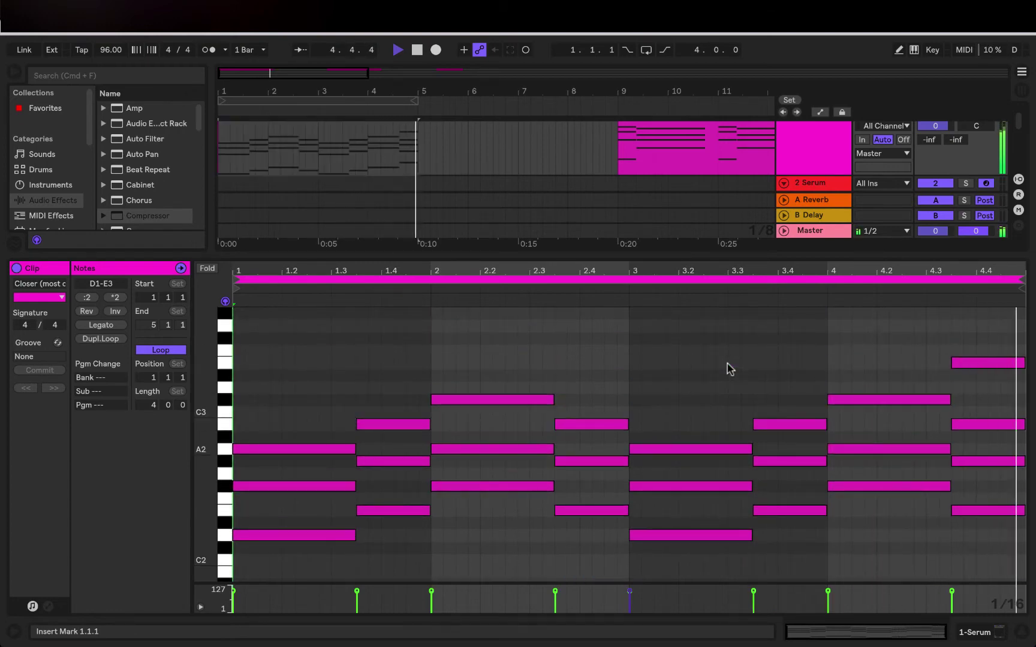
{"action": "key", "text": "space"}
- Enlarge the note editor and audition the piano roll keys A1, B1, C#2, D2, E2, F#2, G#2 and A2 in ascending order
{"action": "left_click_drag", "start_coordinate": [410, 189], "coordinate": [361, 101]}
{"action": "scroll", "coordinate": [261, 326], "scroll_direction": "up", "scroll_amount": 2}
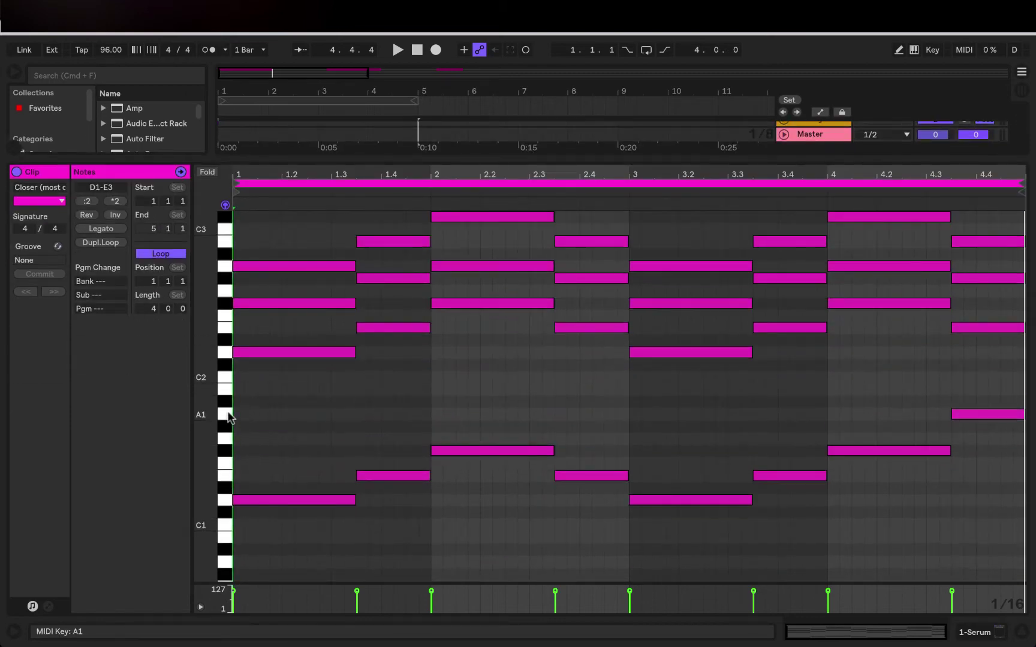
{"action": "left_click", "coordinate": [228, 418]}
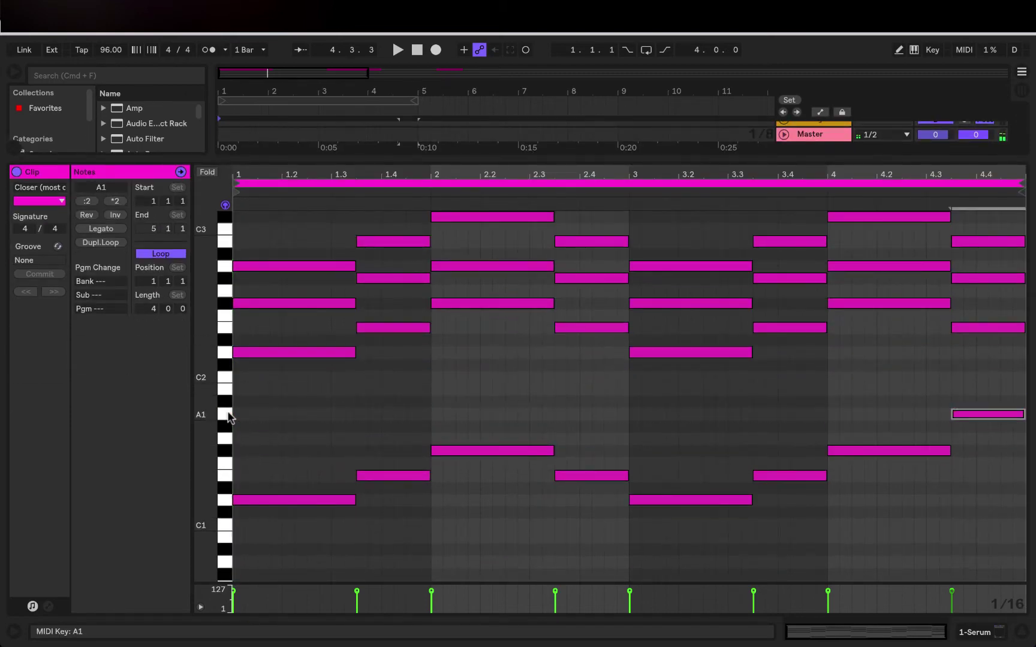
{"action": "left_click", "coordinate": [226, 389]}
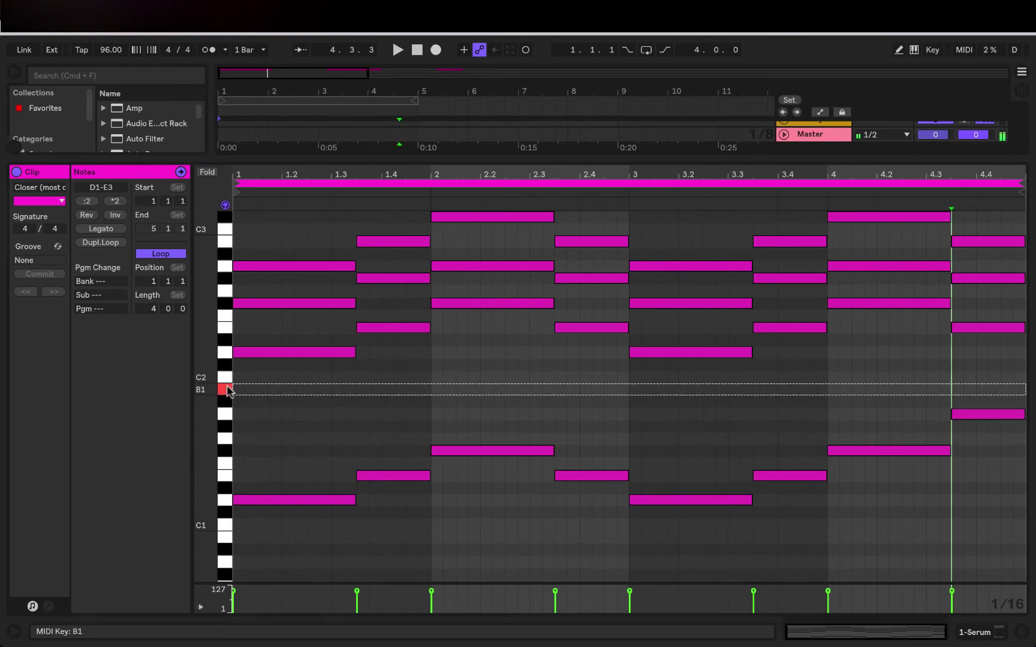
{"action": "left_click", "coordinate": [229, 364]}
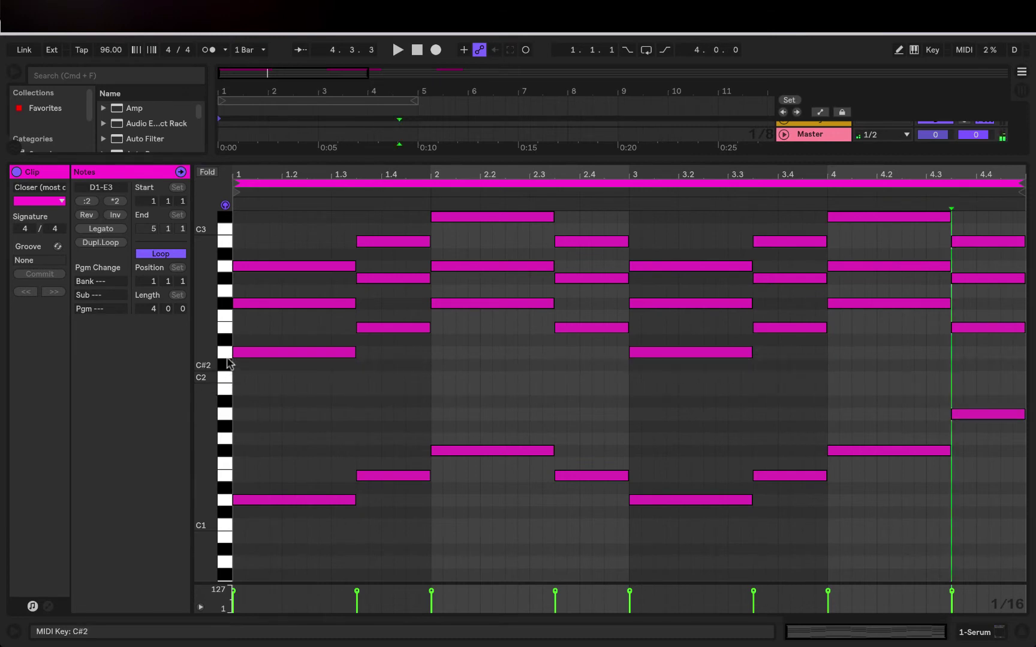
{"action": "left_click", "coordinate": [227, 351]}
{"action": "left_click", "coordinate": [227, 327]}
{"action": "left_click", "coordinate": [229, 304]}
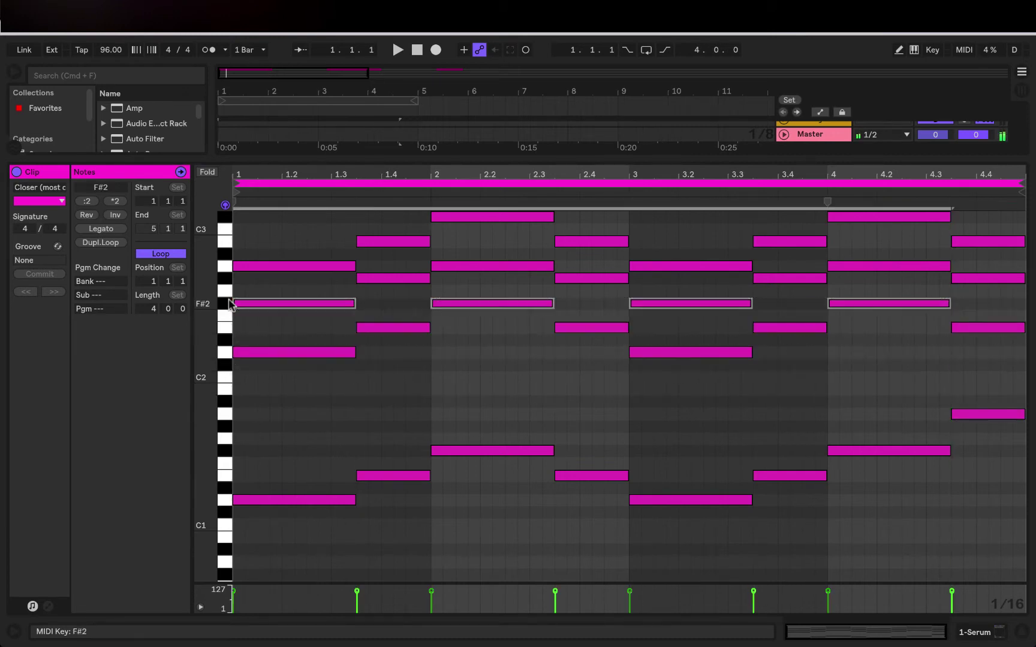
{"action": "left_click_drag", "start_coordinate": [228, 279], "coordinate": [229, 273]}
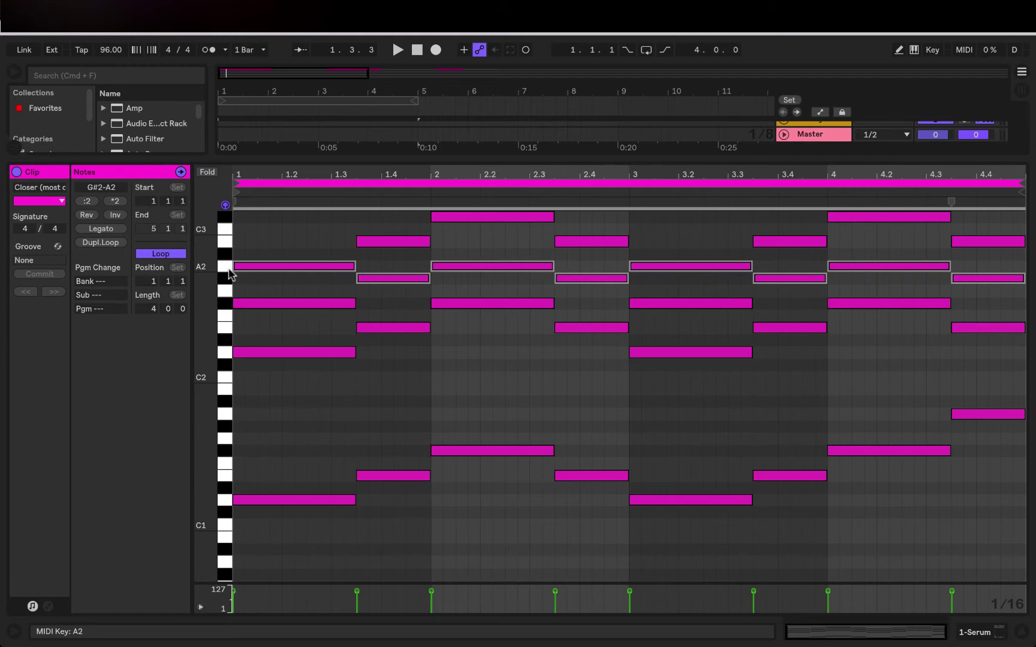
- Audition the A1, D2 and A2 keys, and sound the scale upward again from A1 to A2
{"action": "left_click", "coordinate": [229, 414]}
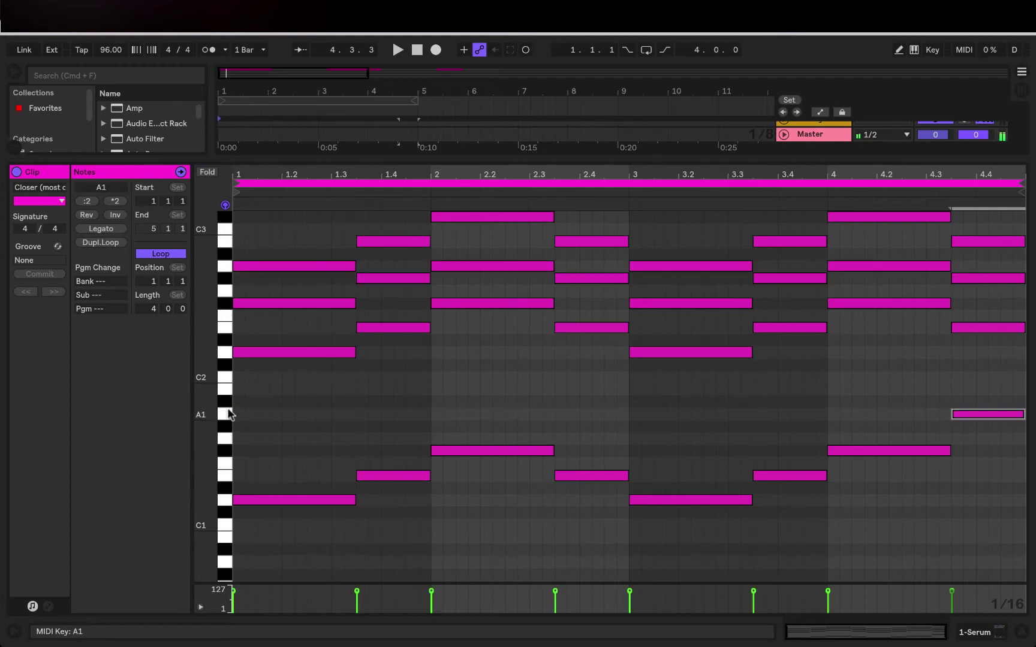
{"action": "left_click", "coordinate": [225, 354]}
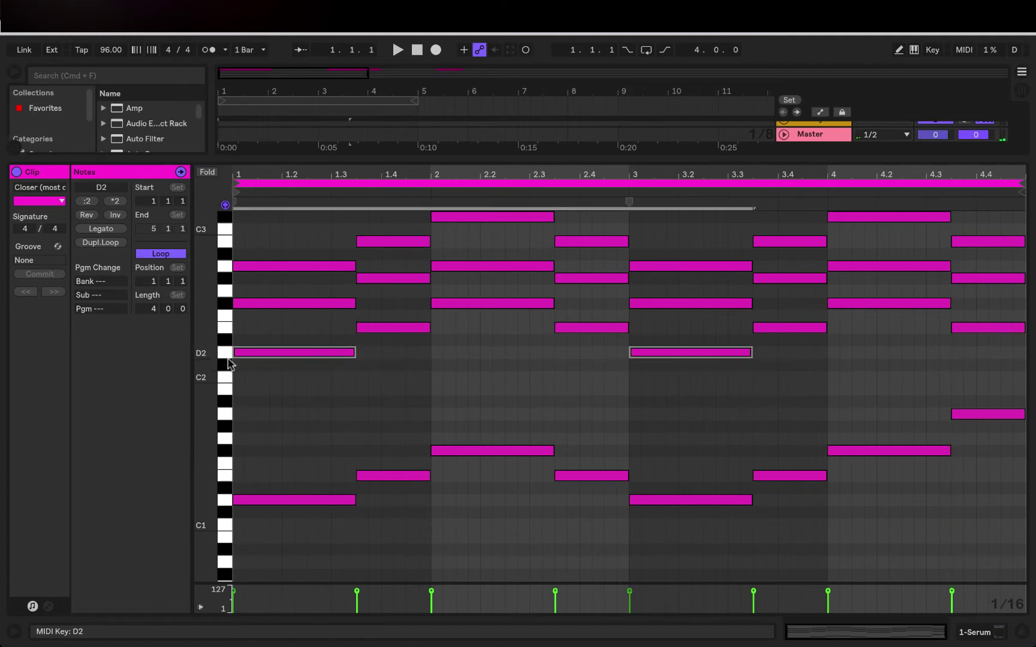
{"action": "left_click", "coordinate": [228, 356]}
{"action": "left_click", "coordinate": [227, 270]}
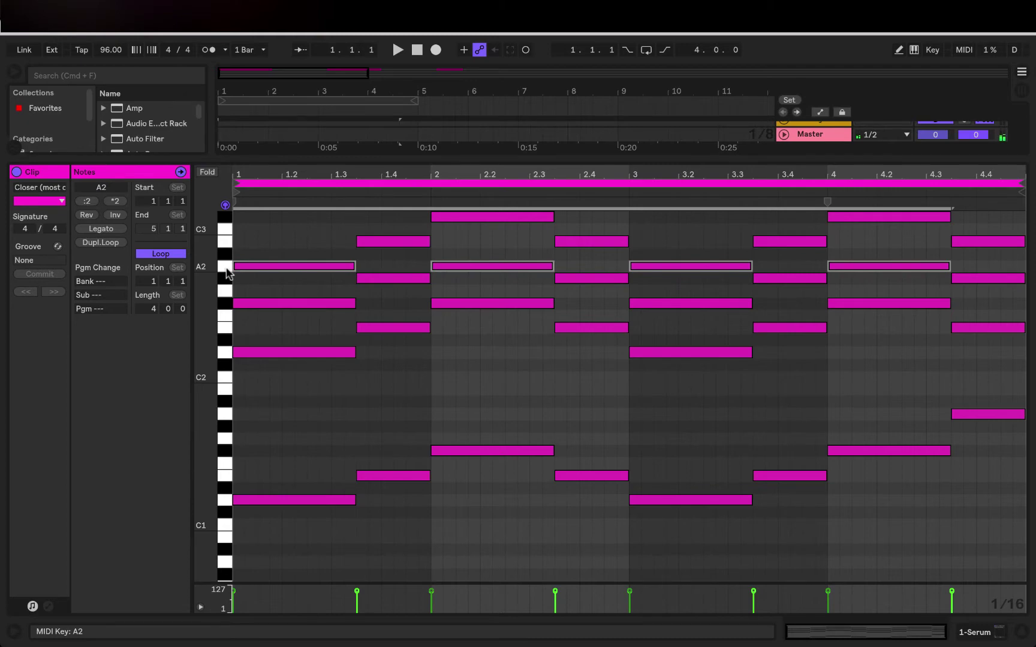
{"action": "left_click", "coordinate": [225, 415]}
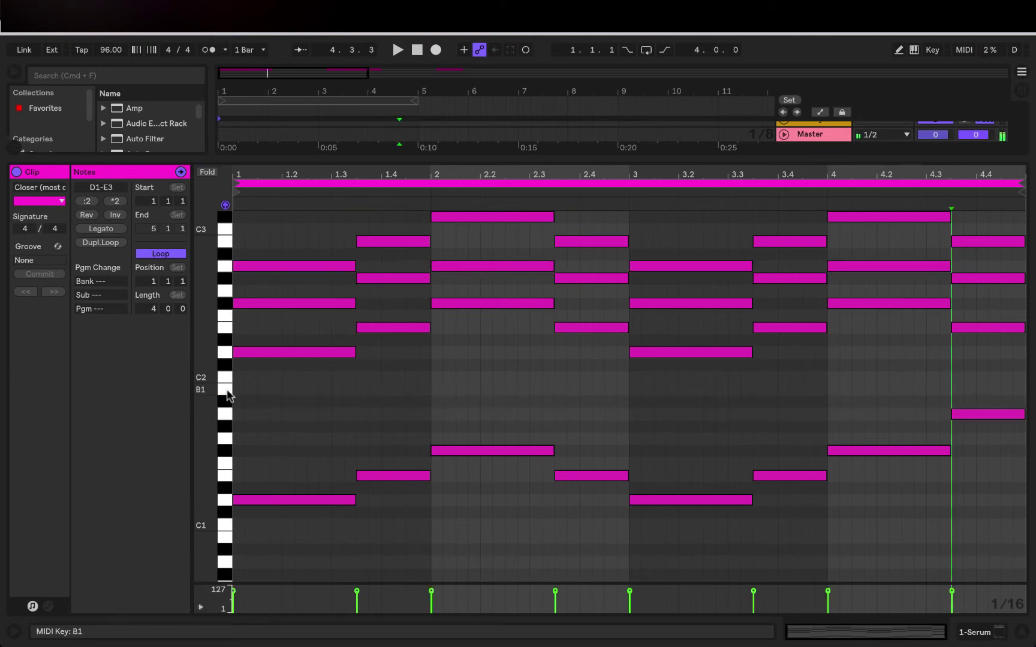
{"action": "left_click", "coordinate": [226, 361]}
{"action": "left_click_drag", "start_coordinate": [227, 362], "coordinate": [227, 269]}
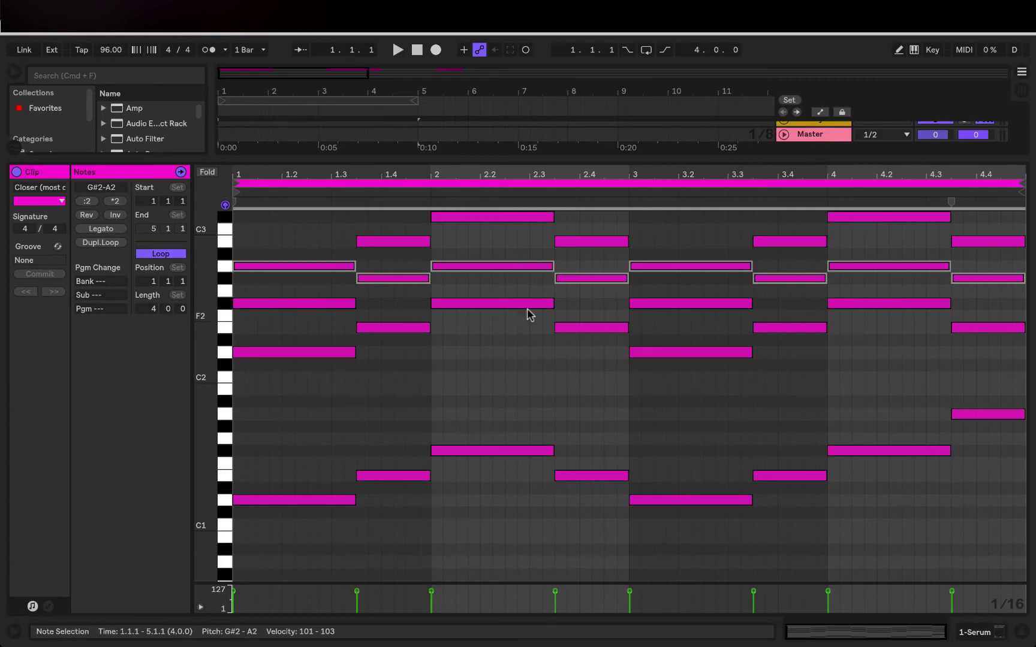
- Extend the note editor to full height to examine the Closer clip's chords together with their bass notes
{"action": "left_click_drag", "start_coordinate": [529, 155], "coordinate": [520, 74]}
{"action": "scroll", "coordinate": [362, 402], "scroll_direction": "up", "scroll_amount": 1}
{"action": "scroll", "coordinate": [357, 396], "scroll_direction": "up", "scroll_amount": 1}
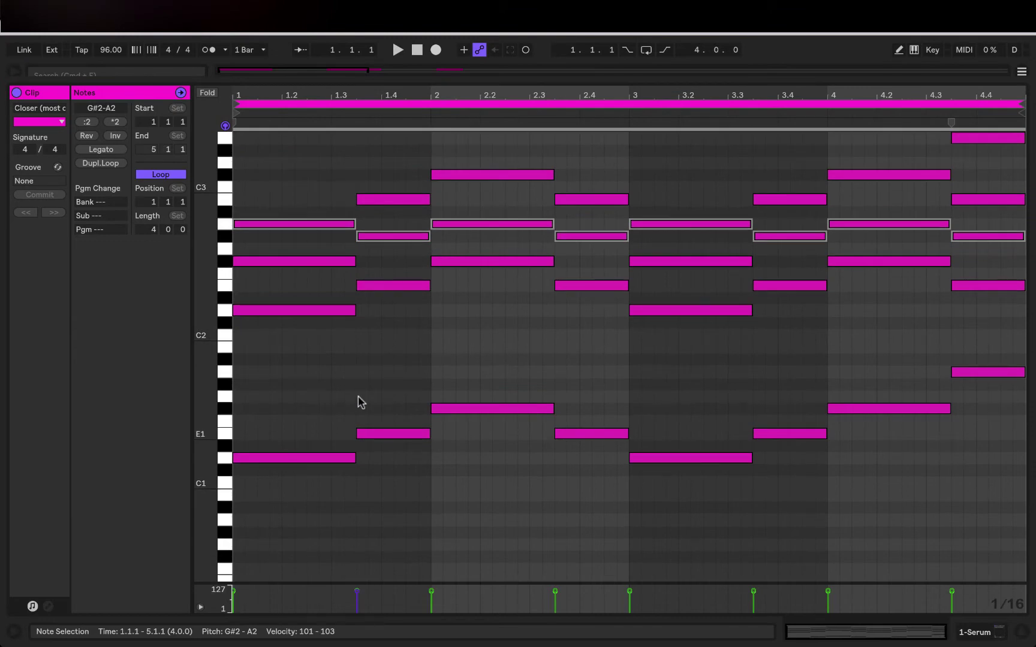
- Audition single piano roll keys in the octave from C4 to C5 above the Closer chords, including B4
{"action": "scroll", "coordinate": [245, 395], "scroll_direction": "down", "scroll_amount": 6}
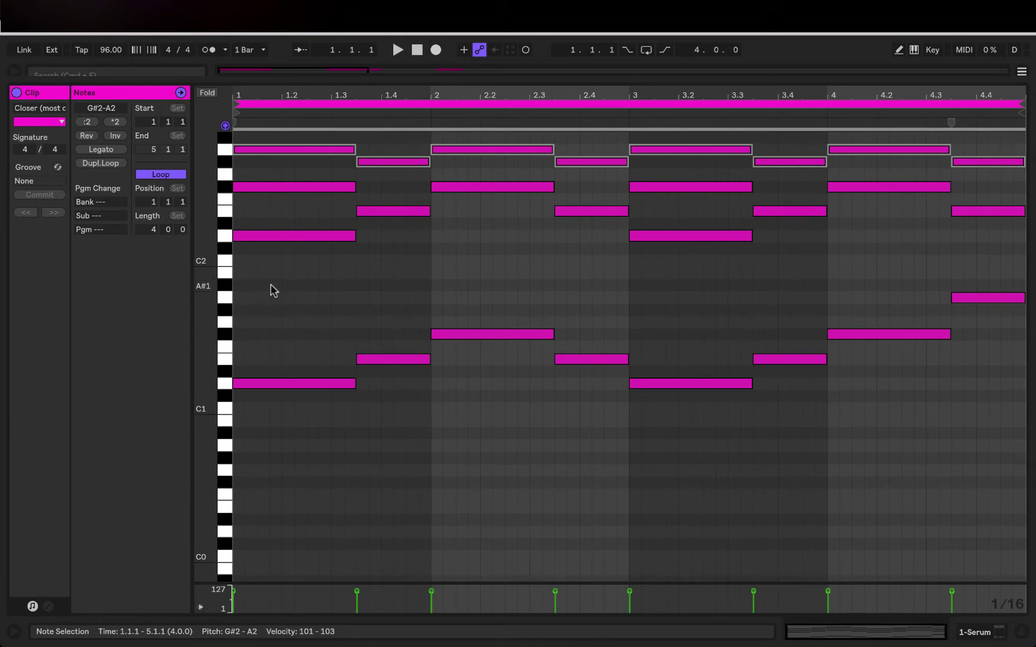
{"action": "scroll", "coordinate": [273, 291], "scroll_direction": "down", "scroll_amount": 20}
{"action": "scroll", "coordinate": [273, 290], "scroll_direction": "up", "scroll_amount": 20}
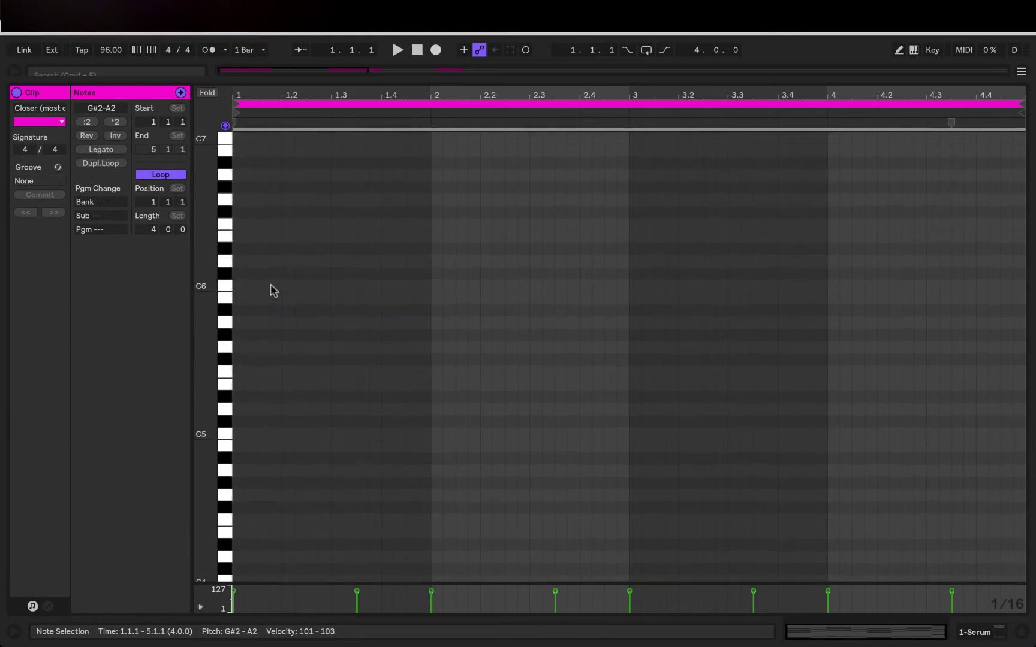
{"action": "scroll", "coordinate": [272, 306], "scroll_direction": "down", "scroll_amount": 7}
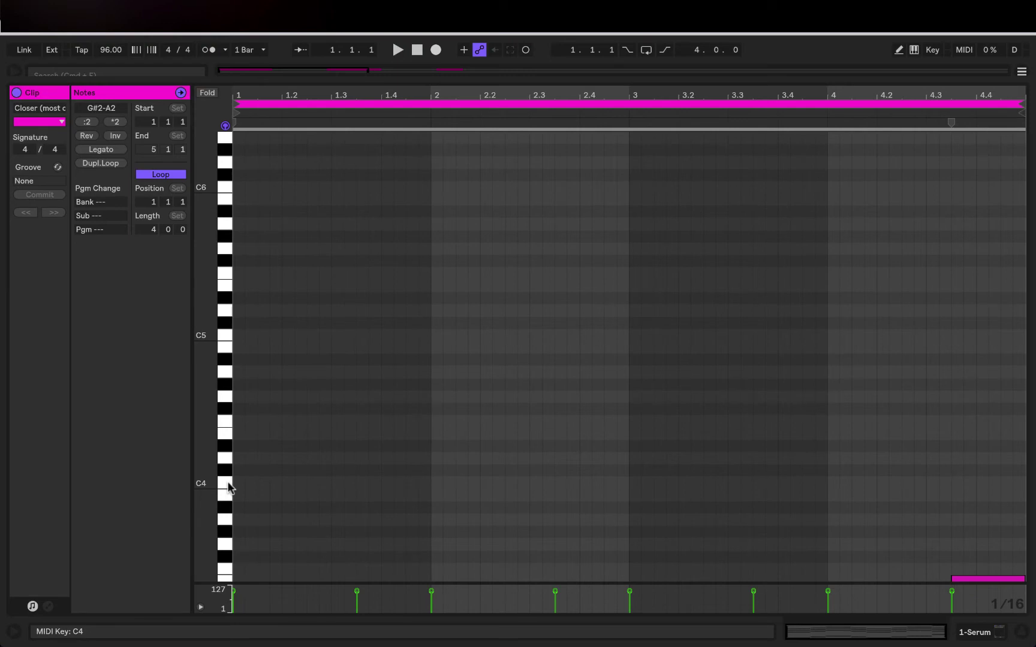
{"action": "left_click", "coordinate": [226, 461]}
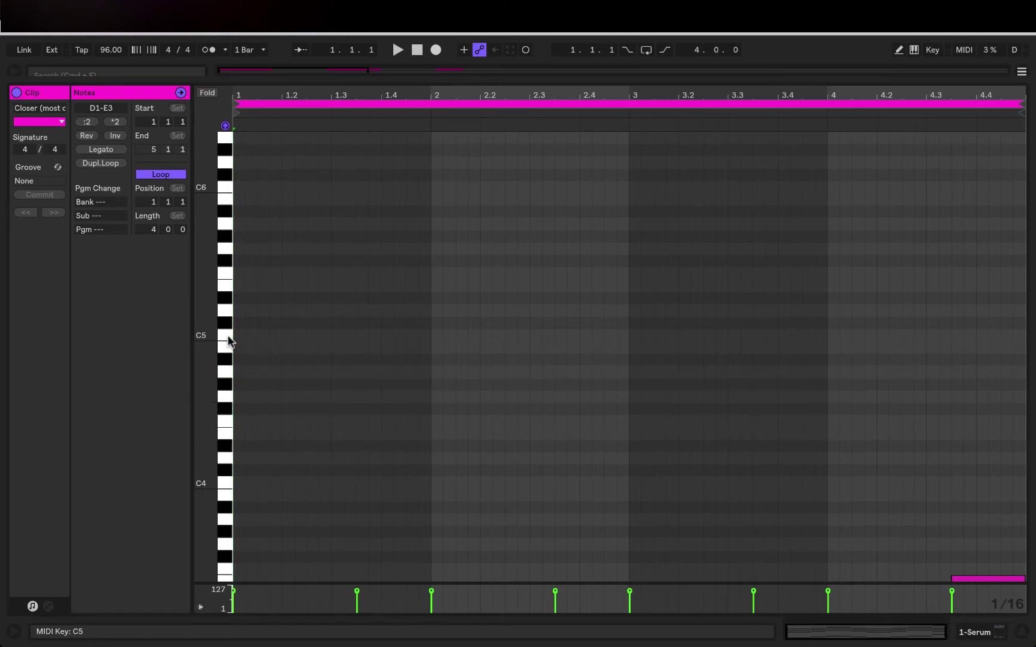
{"action": "left_click", "coordinate": [226, 423]}
{"action": "left_click", "coordinate": [228, 347]}
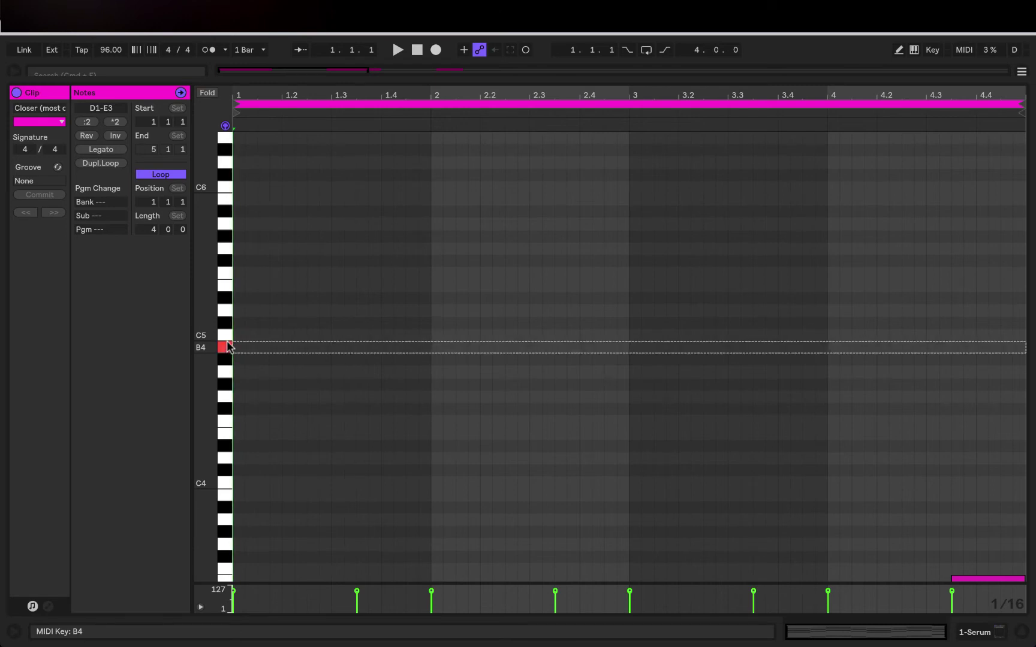
{"action": "left_click", "coordinate": [226, 426]}
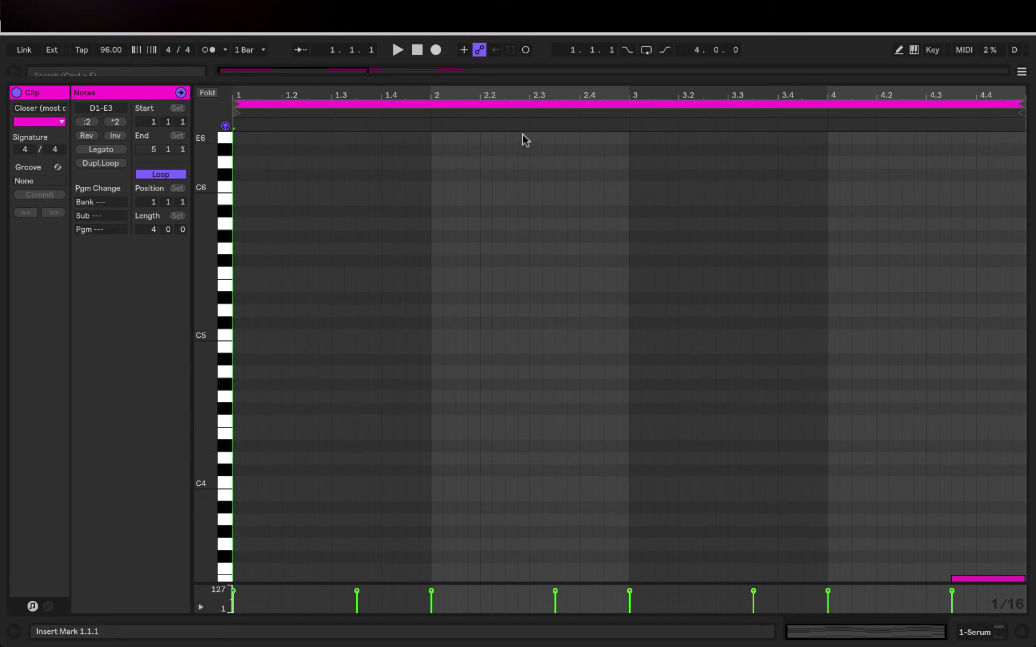
- Create an empty one-bar MIDI clip at bar 25 on the 1 Serum track and enlarge its note editor
{"action": "left_click_drag", "start_coordinate": [473, 83], "coordinate": [474, 306]}
{"action": "scroll", "coordinate": [523, 151], "scroll_direction": "right", "scroll_amount": 15}
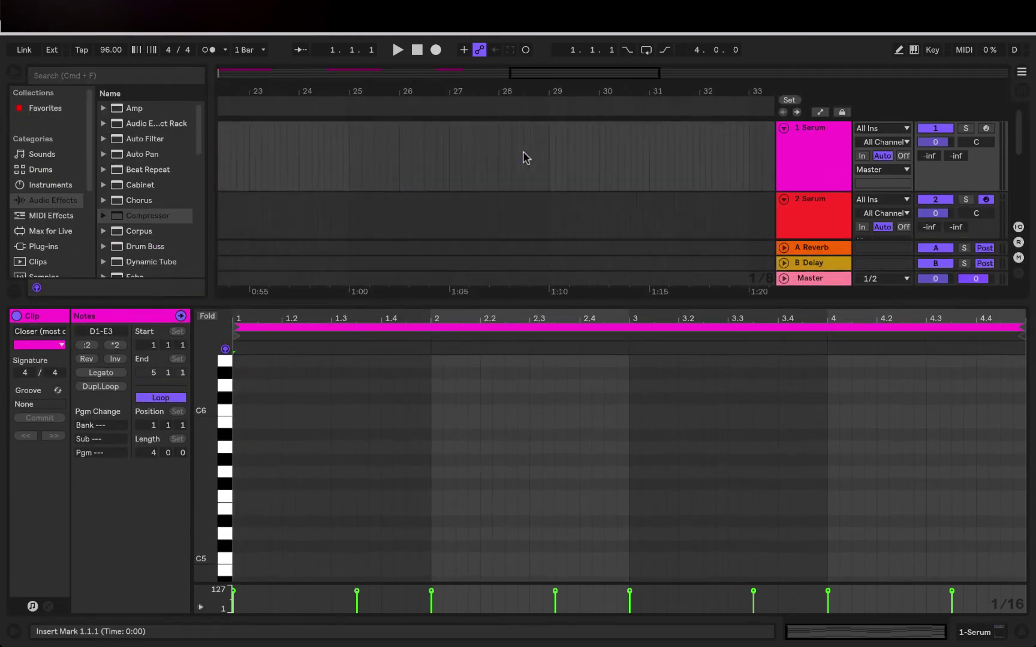
{"action": "left_click_drag", "start_coordinate": [402, 157], "coordinate": [457, 168]}
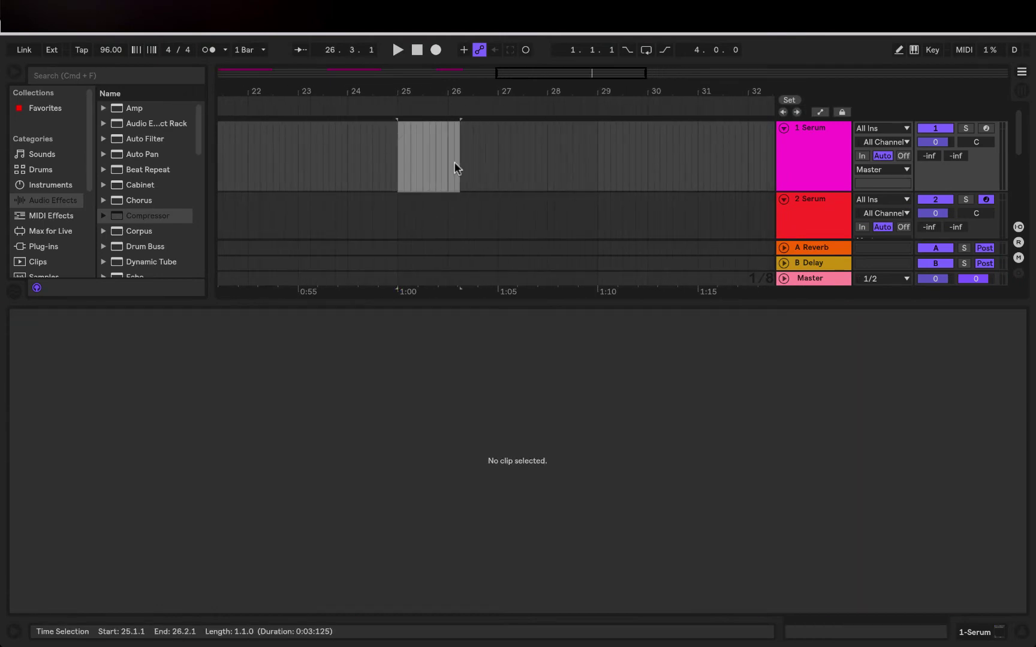
{"action": "key", "text": "super+shift+m"}
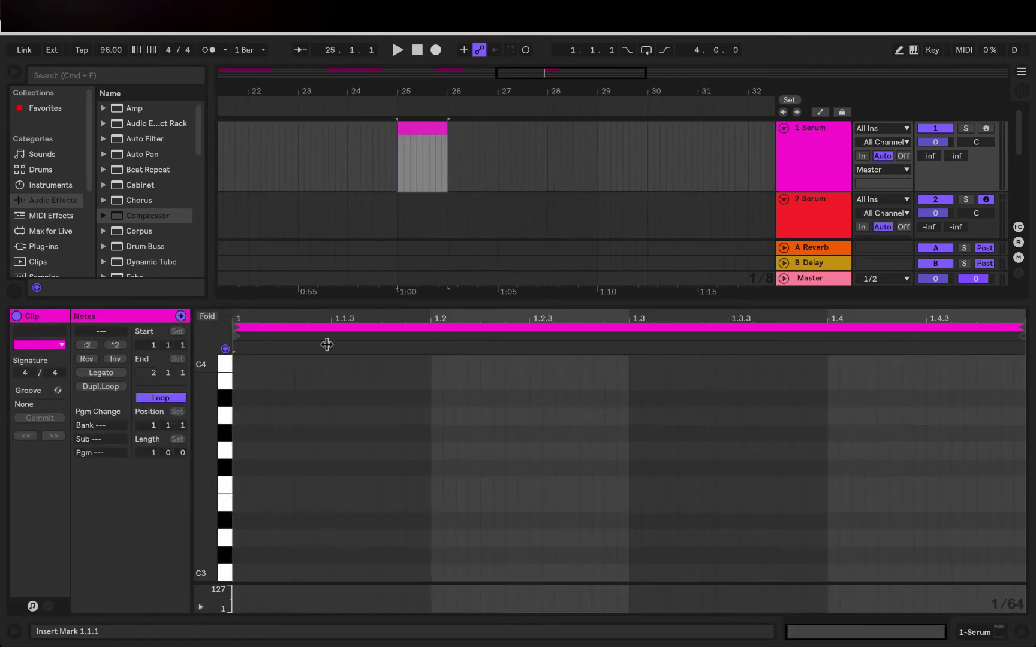
{"action": "left_click_drag", "start_coordinate": [330, 304], "coordinate": [324, 173]}
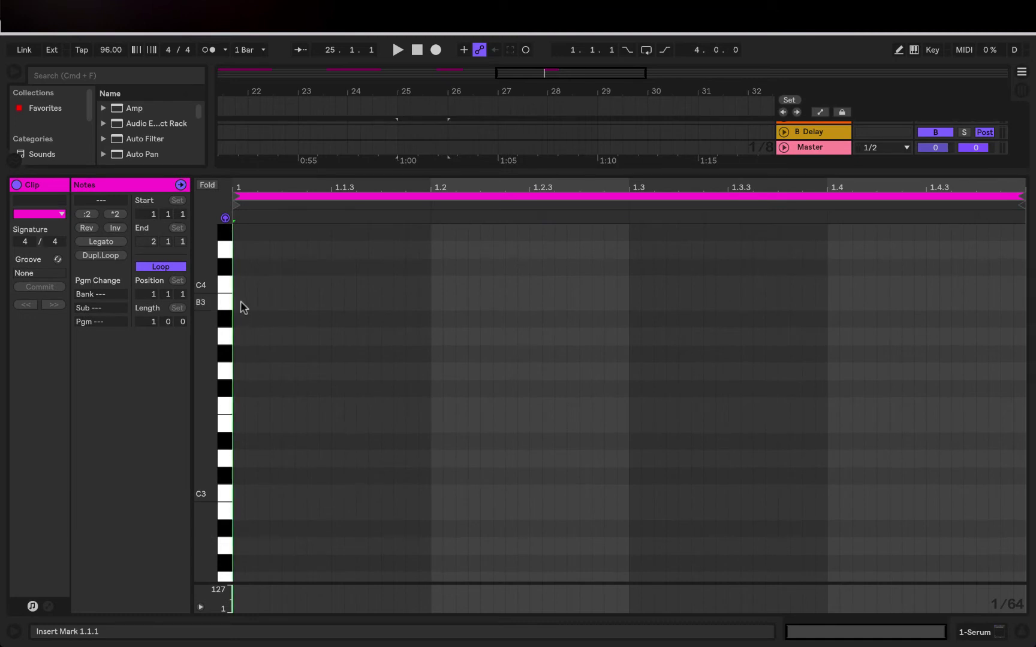
- Place B3 followed by C4 at the clip's start, shorten them to sixteenth notes and duplicate the pair
{"action": "double_click", "coordinate": [240, 302]}
{"action": "left_click_drag", "start_coordinate": [320, 303], "coordinate": [263, 251]}
{"action": "key", "text": "super+d"}
{"action": "key", "text": "Up"}
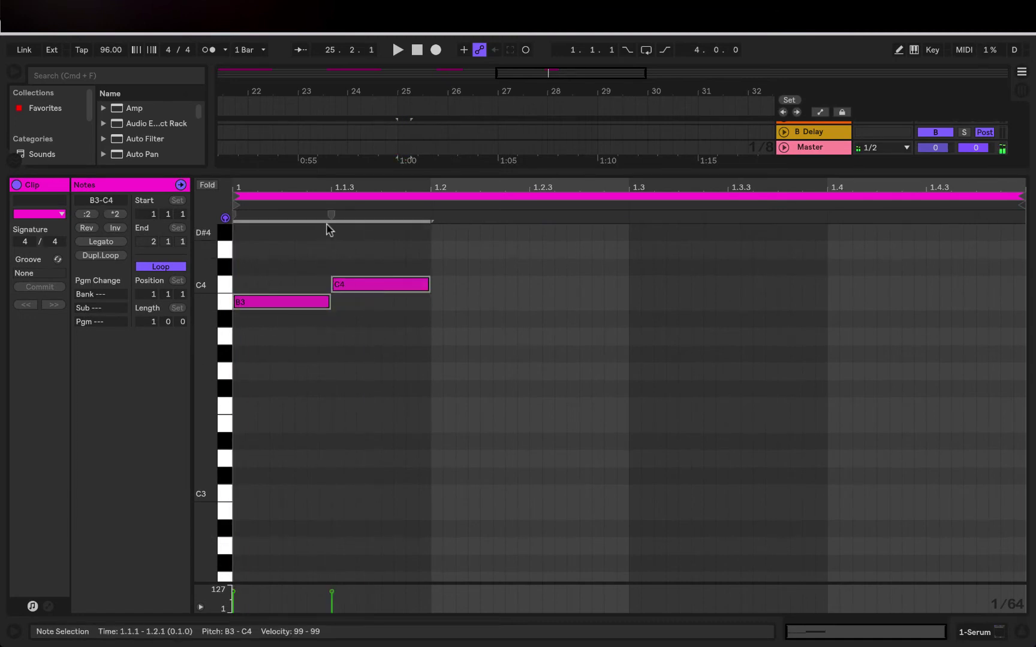
{"action": "left_click_drag", "start_coordinate": [331, 214], "coordinate": [281, 214]}
{"action": "key", "text": "super+d"}
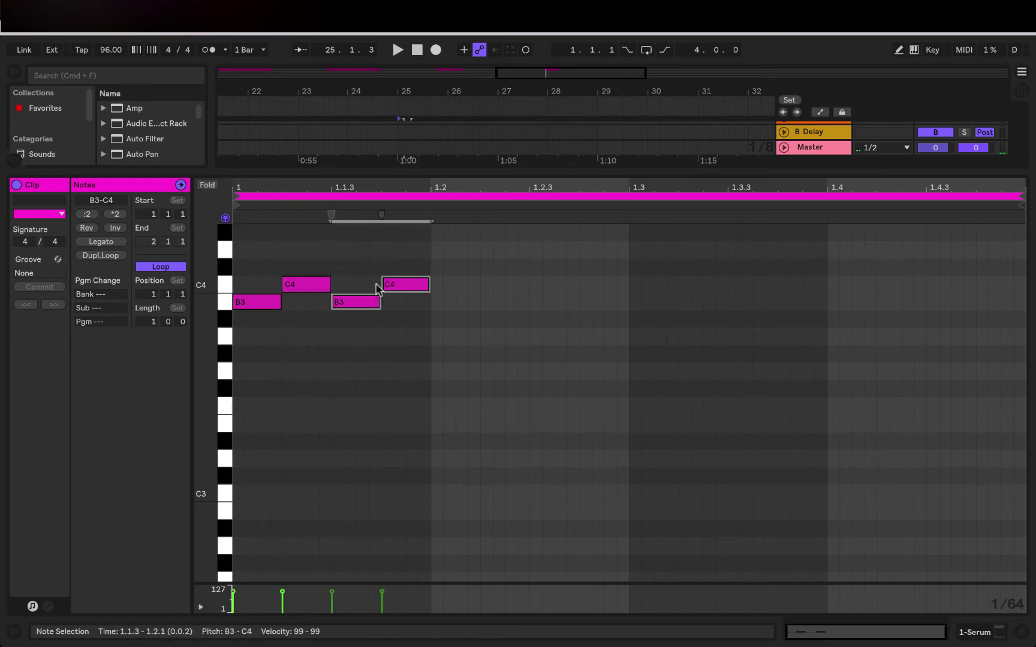
- Transpose the duplicated note pair down to E3 and F3
{"action": "key", "text": "Down"}
{"action": "key", "text": "Down"}
{"action": "key", "text": "Down"}
{"action": "key", "text": "Down"}
{"action": "key", "text": "Down"}
{"action": "key", "text": "Down"}
{"action": "key", "text": "Down"}
{"action": "key", "text": "Down"}
{"action": "key", "text": "Up"}
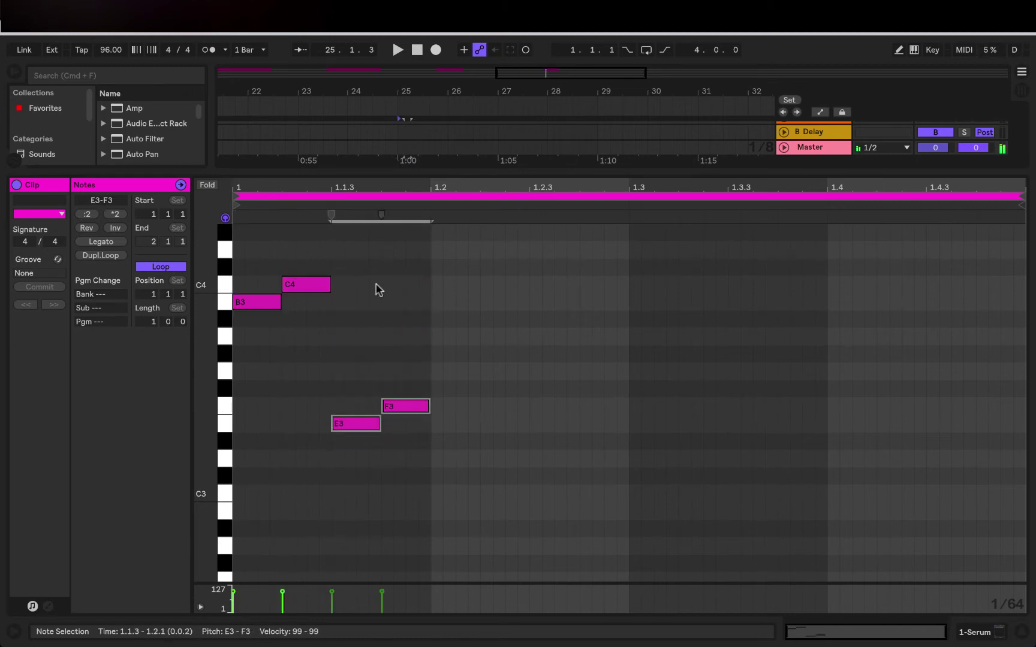
- Play the one-bar clip through to hear the B3–C4 and E3–F3 semitone pairs
{"action": "key", "text": "space"}
{"action": "left_click_drag", "start_coordinate": [391, 173], "coordinate": [391, 65]}
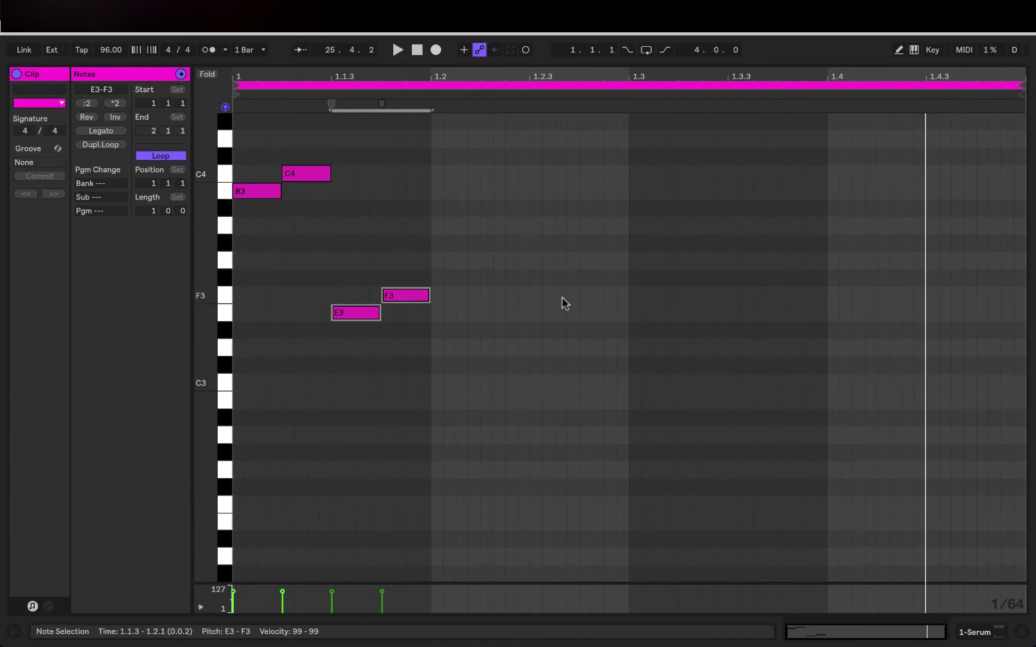
{"action": "key", "text": "space"}
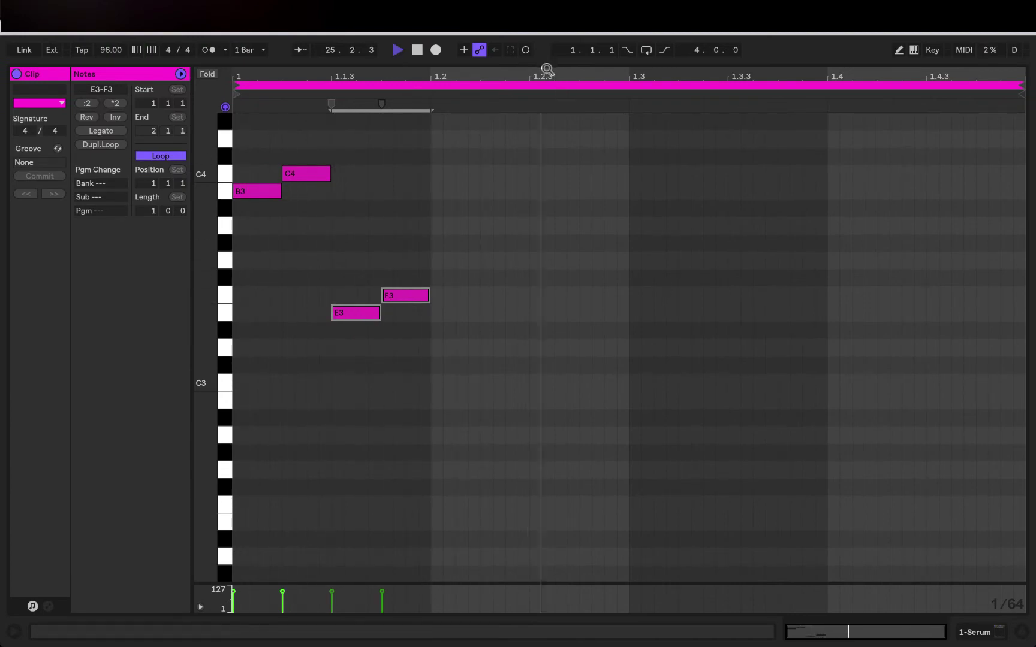
{"action": "left_click_drag", "start_coordinate": [545, 61], "coordinate": [469, 186]}
{"action": "key", "text": "space"}
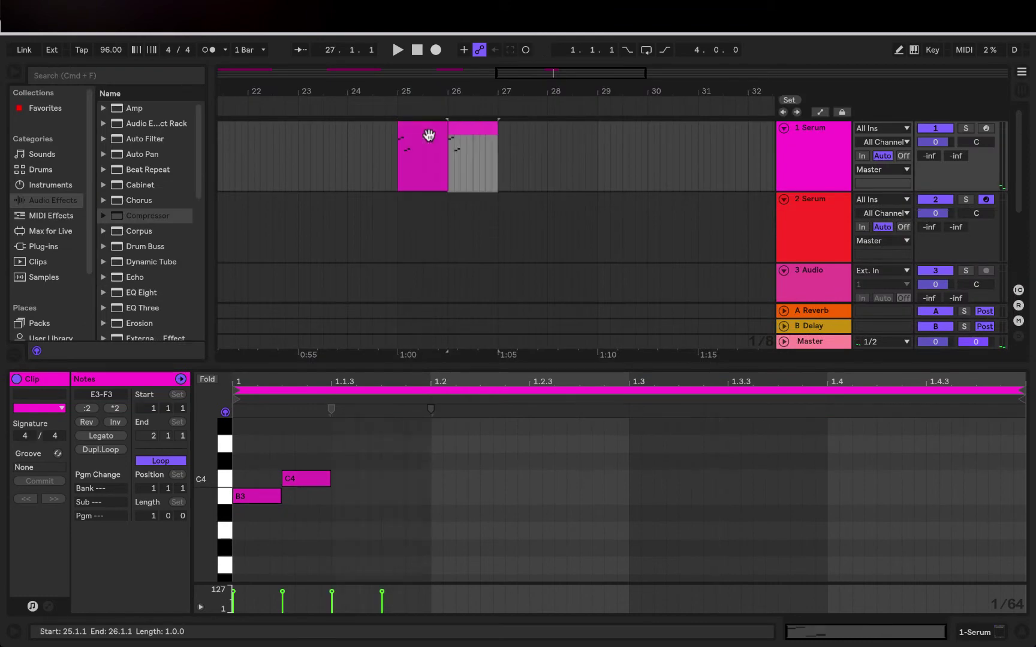
- Duplicate the clip to bar 26 and consolidate both into a single two-bar clip
{"action": "key", "text": "super+d"}
{"action": "left_click", "coordinate": [474, 132]}
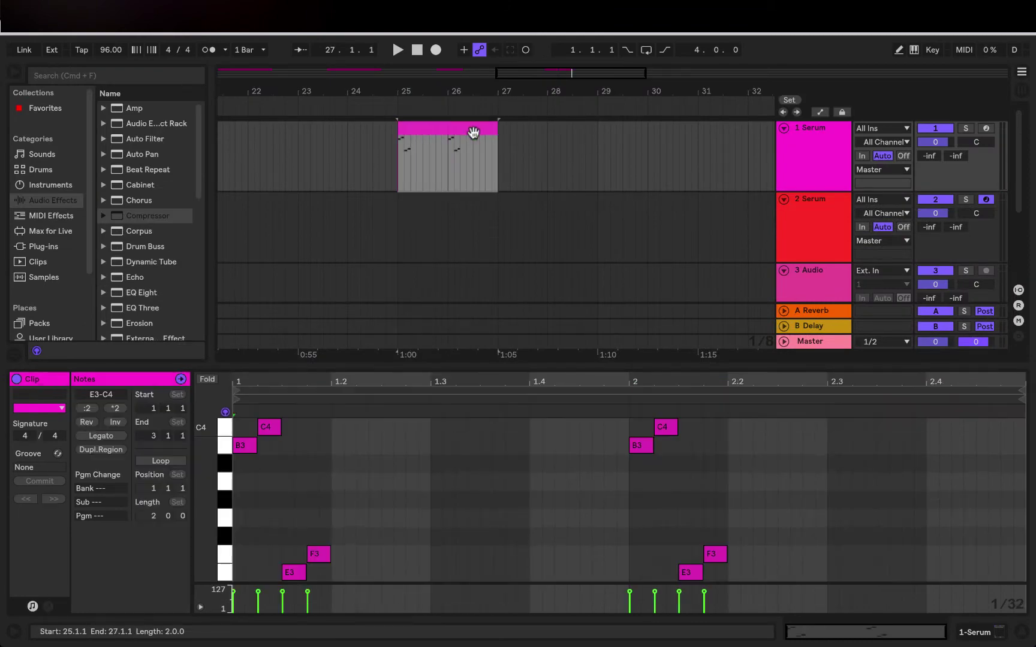
{"action": "left_click_drag", "start_coordinate": [684, 367], "coordinate": [681, 248]}
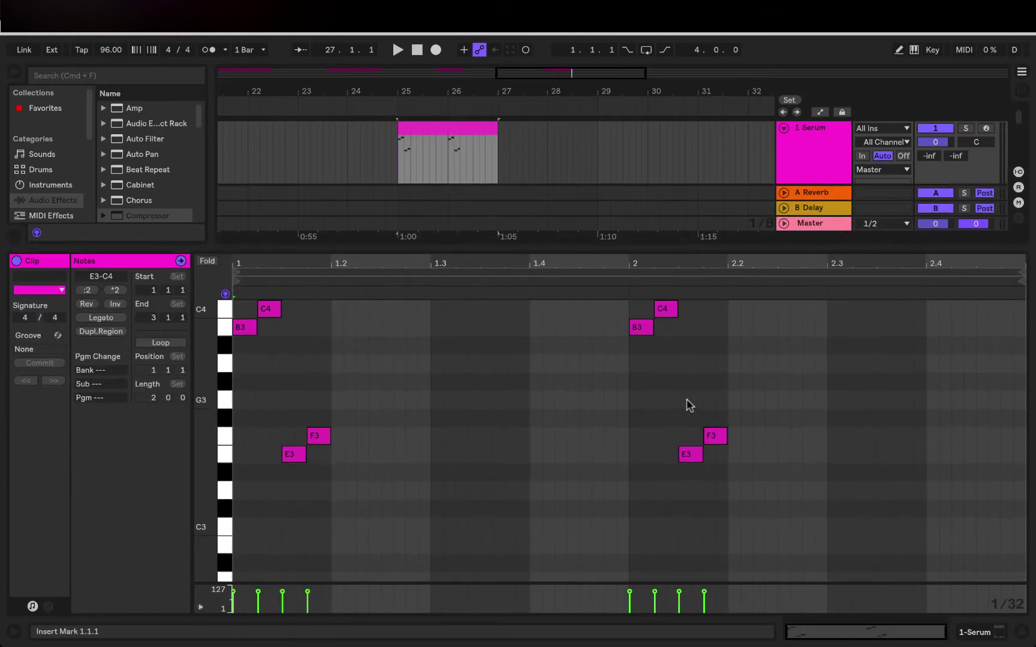
- Change the second bar's four sixteenth notes to B3, A3, D3 and E3
{"action": "left_click", "coordinate": [612, 349]}
{"action": "left_click_drag", "start_coordinate": [670, 312], "coordinate": [671, 360]}
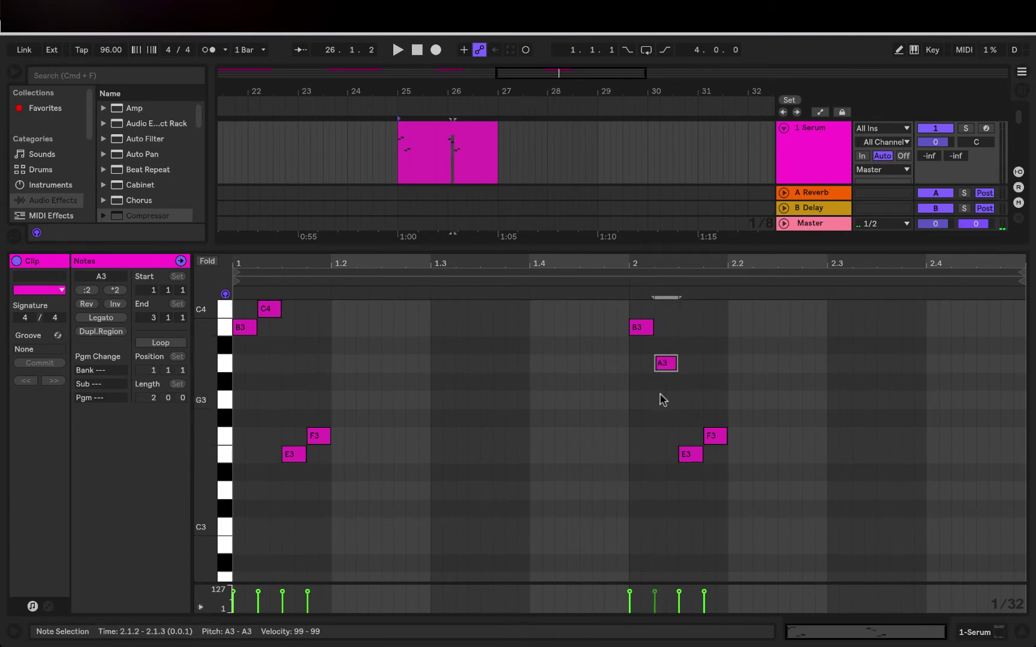
{"action": "double_click", "coordinate": [685, 490]}
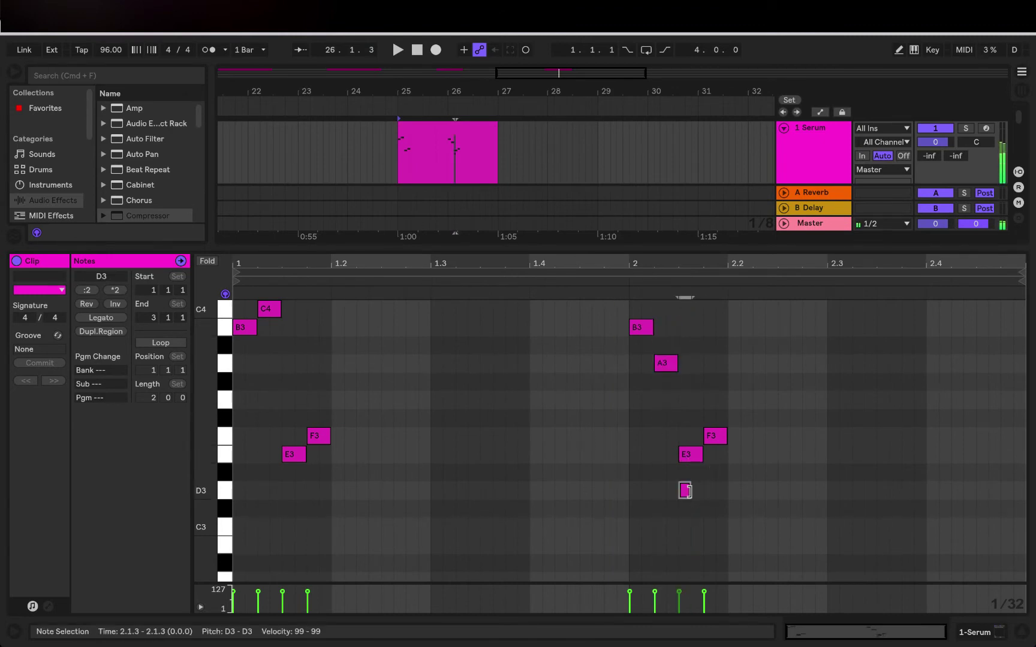
{"action": "left_click_drag", "start_coordinate": [685, 490], "coordinate": [714, 452]}
- Play the two-bar clip from bar 25 to compare both melodic figures, and audition C4
{"action": "left_click", "coordinate": [397, 179]}
{"action": "key", "text": "space"}
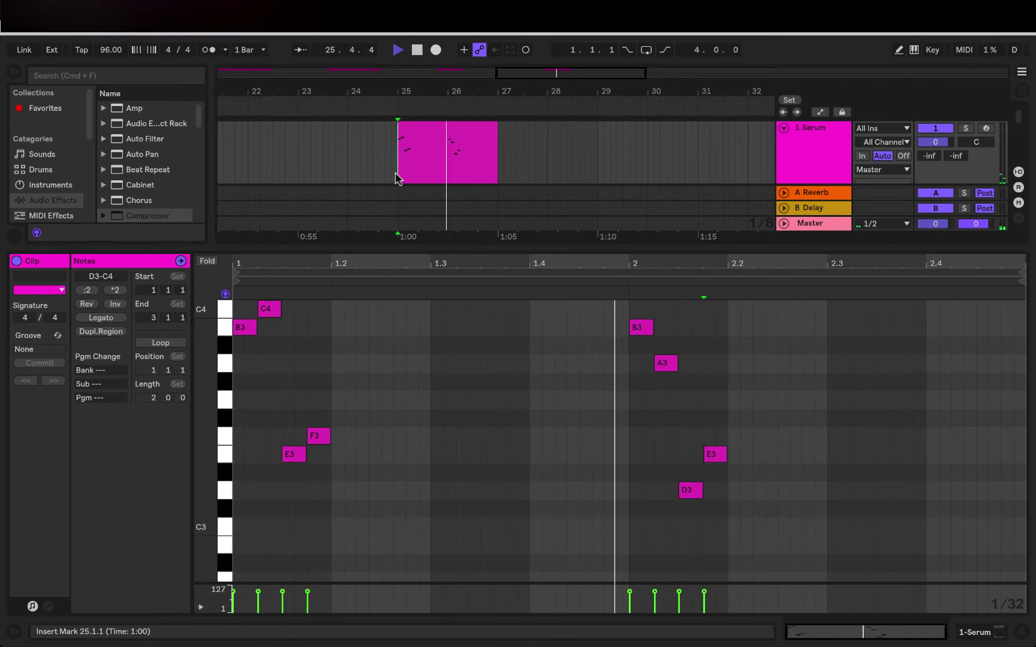
{"action": "key", "text": "space"}
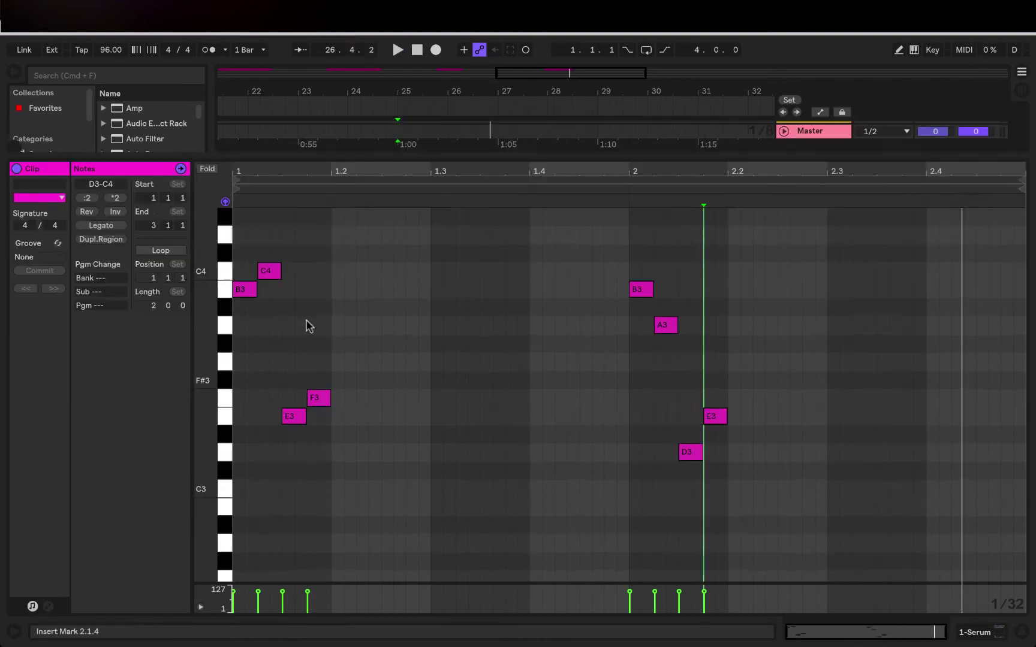
{"action": "left_click", "coordinate": [221, 272]}
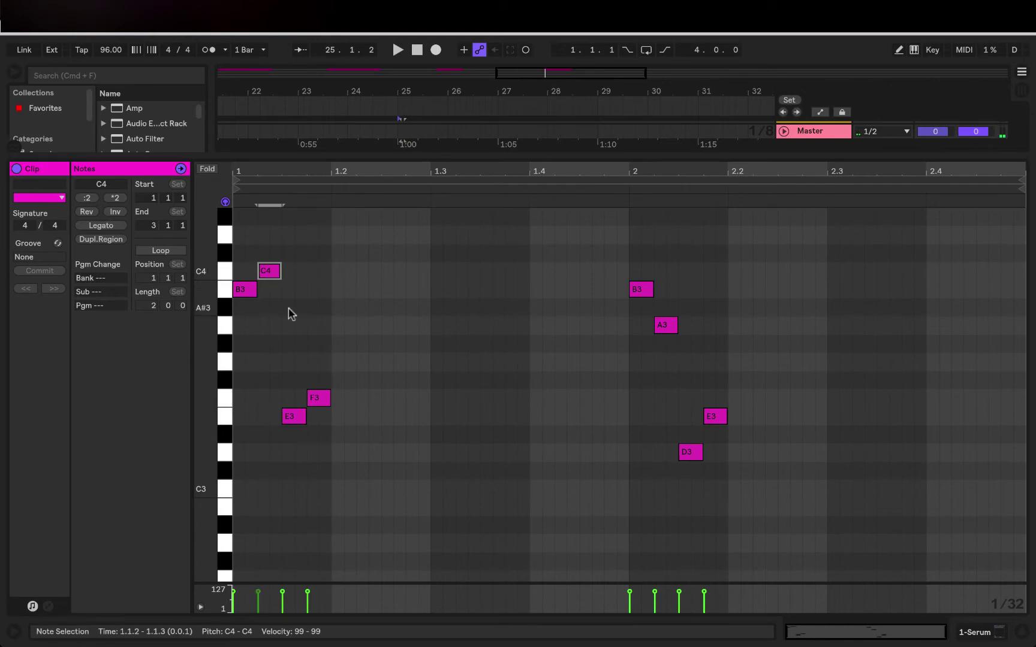
- Build a full-bar C major triad under the clip's first bar with the notes C2, E2 and G2
{"action": "scroll", "coordinate": [289, 313], "scroll_direction": "down", "scroll_amount": 5}
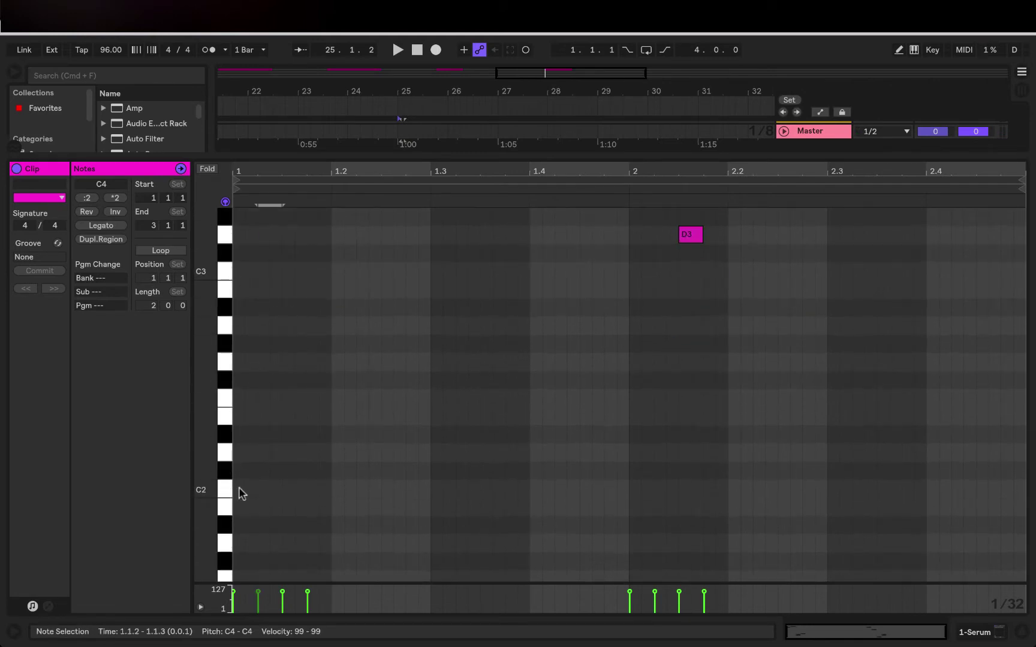
{"action": "mouse_move", "coordinate": [238, 490]}
{"action": "left_mouse_down"}
{"action": "mouse_move", "coordinate": [647, 490]}
{"action": "mouse_move", "coordinate": [635, 500]}
{"action": "left_mouse_up"}
{"action": "key", "text": "super+c"}
{"action": "key", "text": "super+v"}
{"action": "key", "text": "Up"}
{"action": "key", "text": "Up"}
{"action": "key", "text": "Up"}
{"action": "key", "text": "Up"}
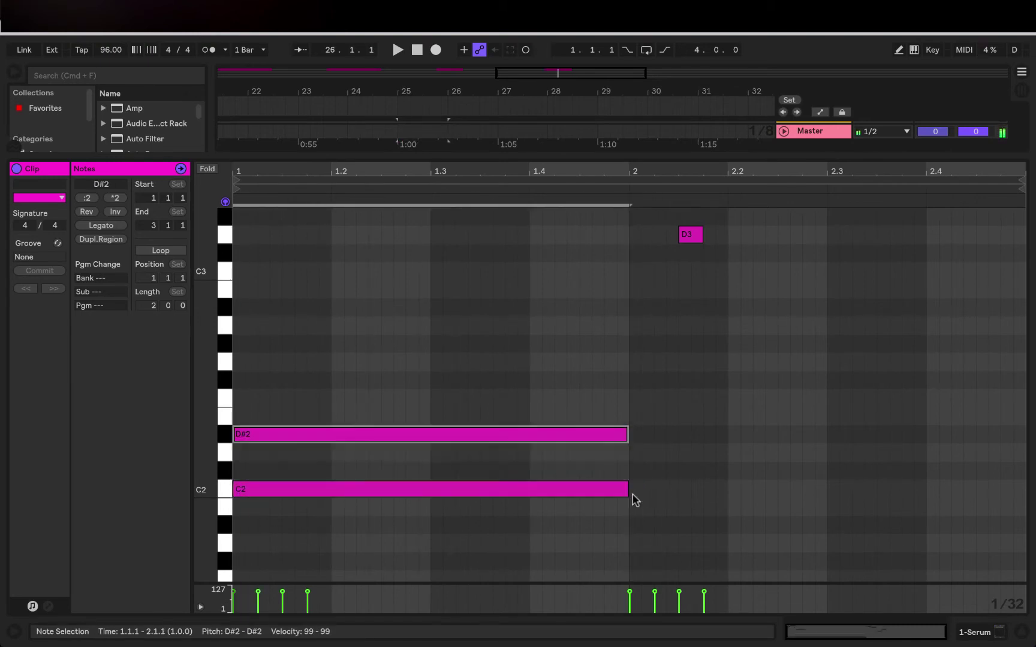
{"action": "key", "text": "super+c"}
{"action": "key", "text": "super+v"}
{"action": "key", "text": "Up"}
{"action": "key", "text": "Up"}
{"action": "key", "text": "Up"}
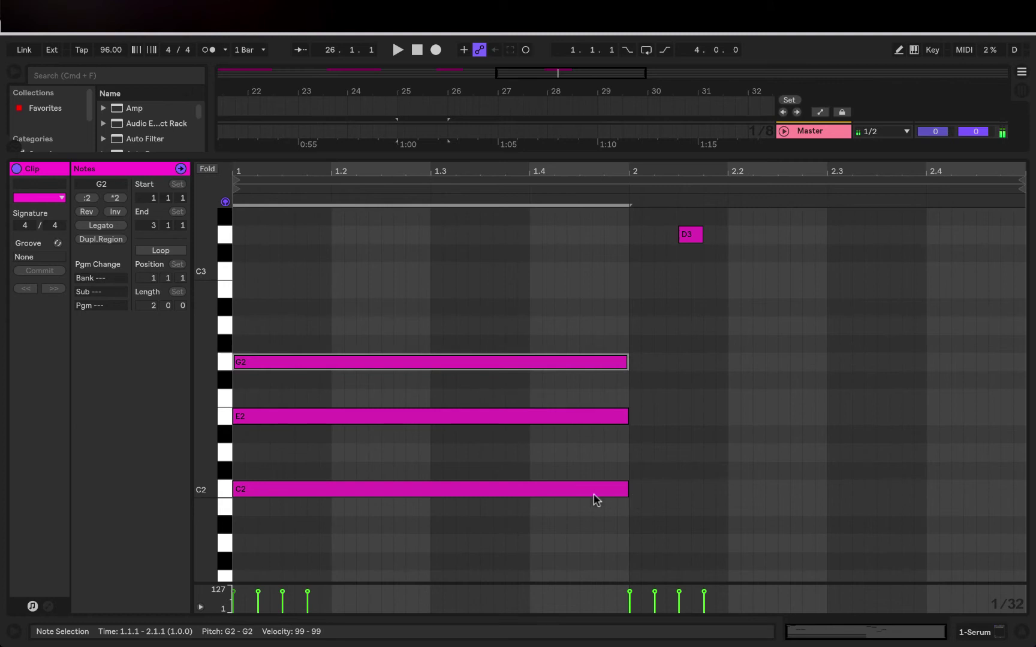
- Play the clip with the C major chord and audition the E3 note ending the second bar's melody
{"action": "scroll", "coordinate": [561, 491], "scroll_direction": "down", "scroll_amount": 1}
{"action": "key", "text": "space"}
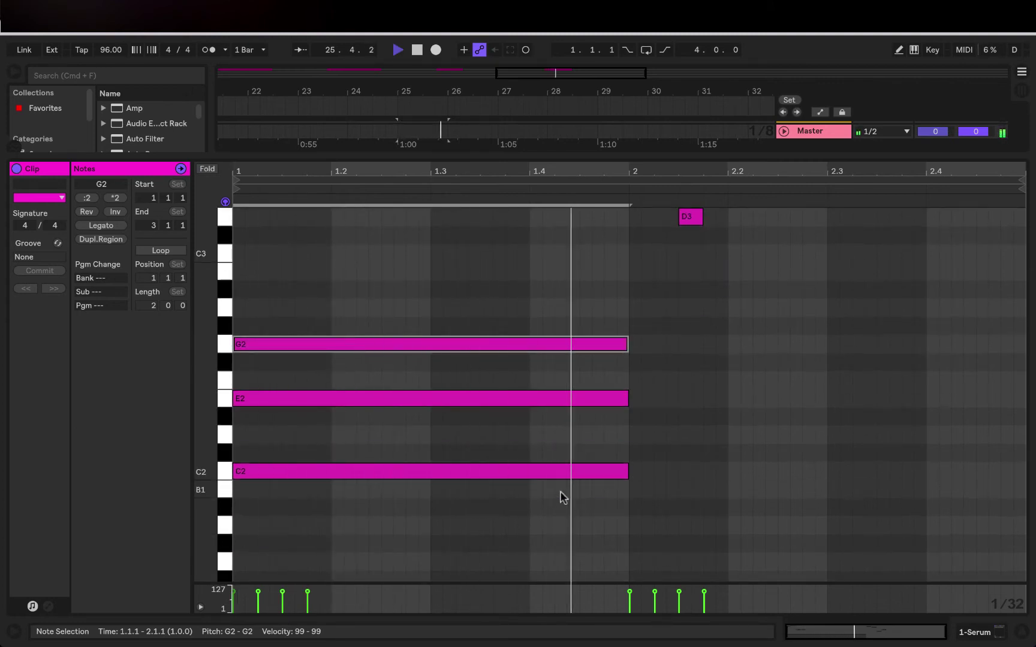
{"action": "key", "text": "space"}
{"action": "scroll", "coordinate": [636, 452], "scroll_direction": "up", "scroll_amount": 12}
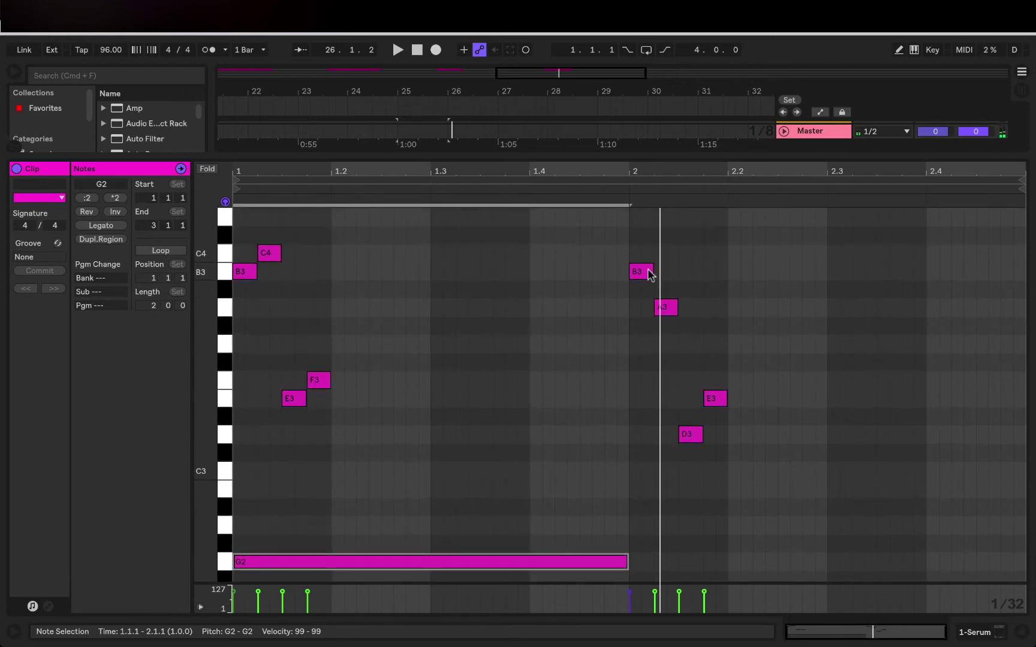
{"action": "mouse_move", "coordinate": [721, 406]}
{"action": "left_mouse_down"}
{"action": "mouse_move", "coordinate": [705, 397]}
{"action": "mouse_move", "coordinate": [726, 398]}
{"action": "left_mouse_up"}
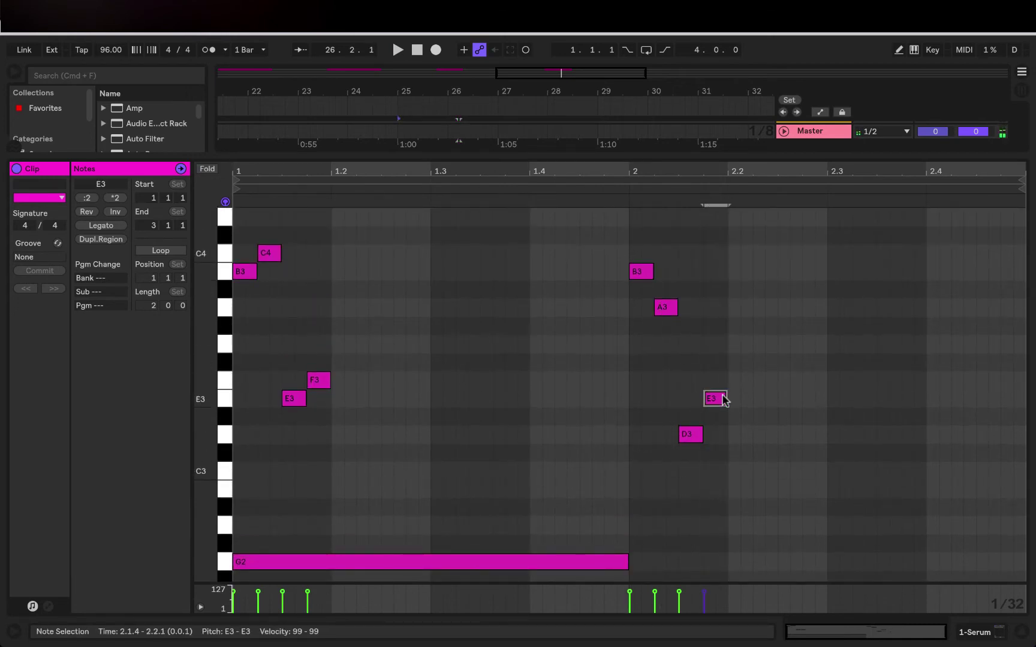
- Add full-bar E2, G2 and B2 notes in the second bar and lower the B2 an octave to B1
{"action": "scroll", "coordinate": [731, 386], "scroll_direction": "down", "scroll_amount": 5}
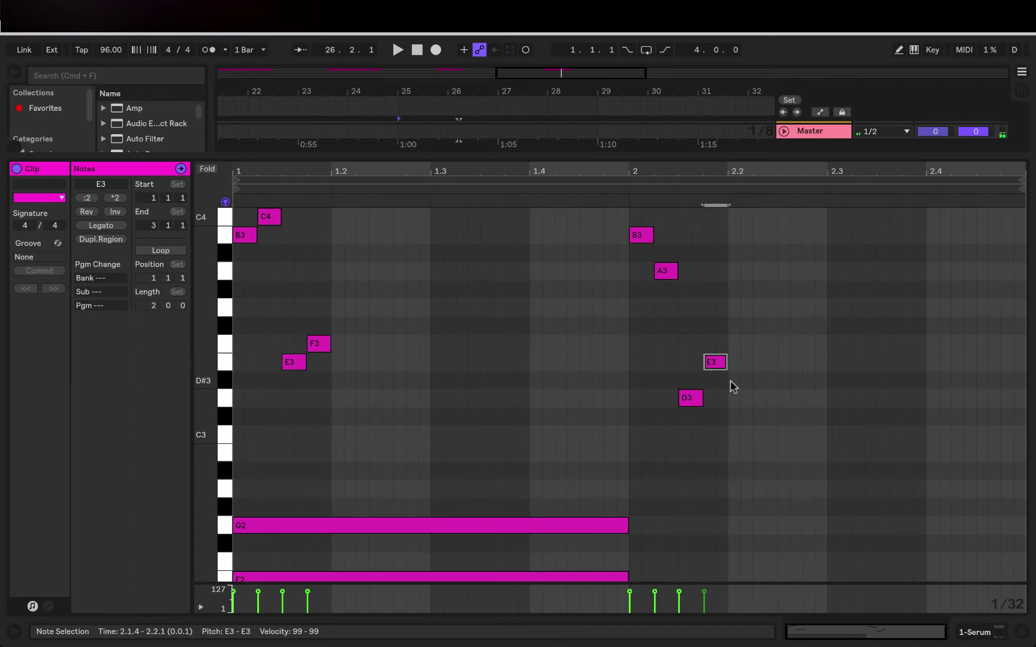
{"action": "double_click", "coordinate": [639, 458]}
{"action": "left_click_drag", "start_coordinate": [639, 458], "coordinate": [1028, 450]}
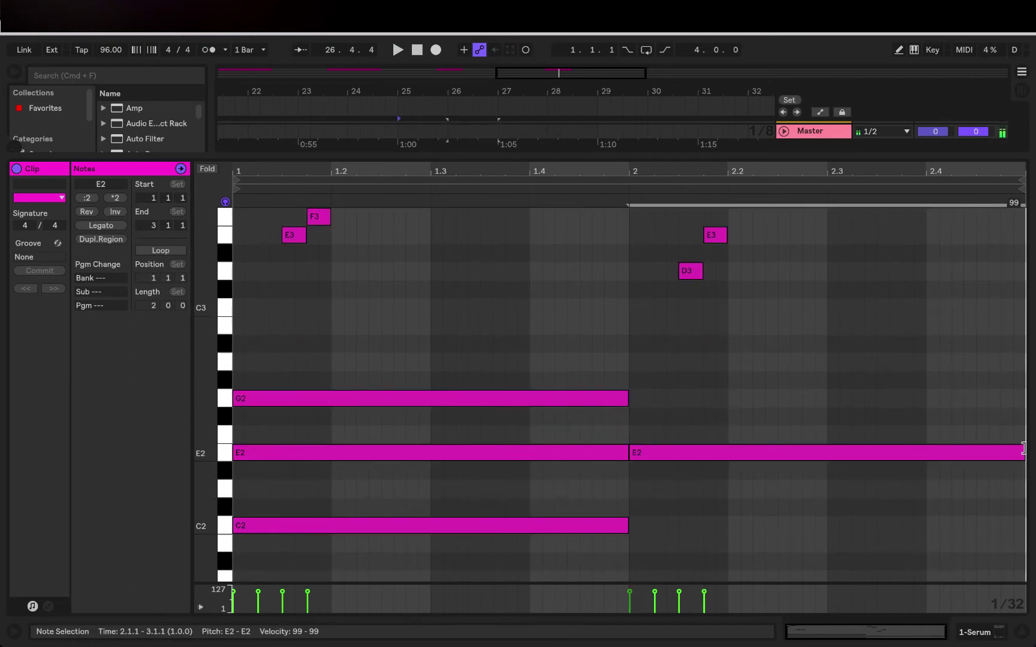
{"action": "double_click", "coordinate": [637, 399]}
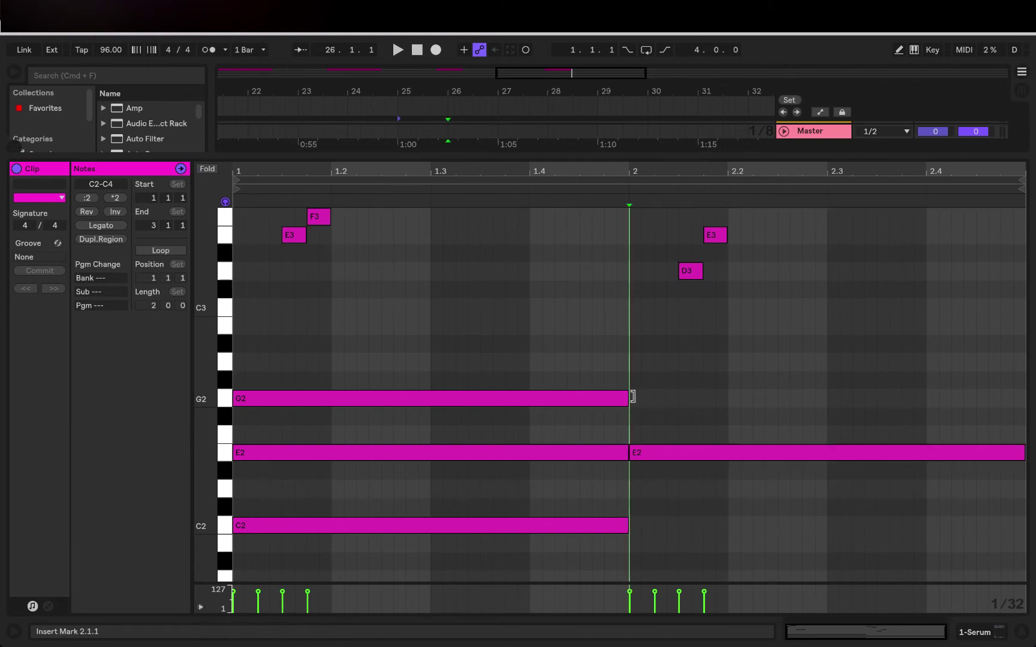
{"action": "left_click_drag", "start_coordinate": [639, 399], "coordinate": [1024, 405]}
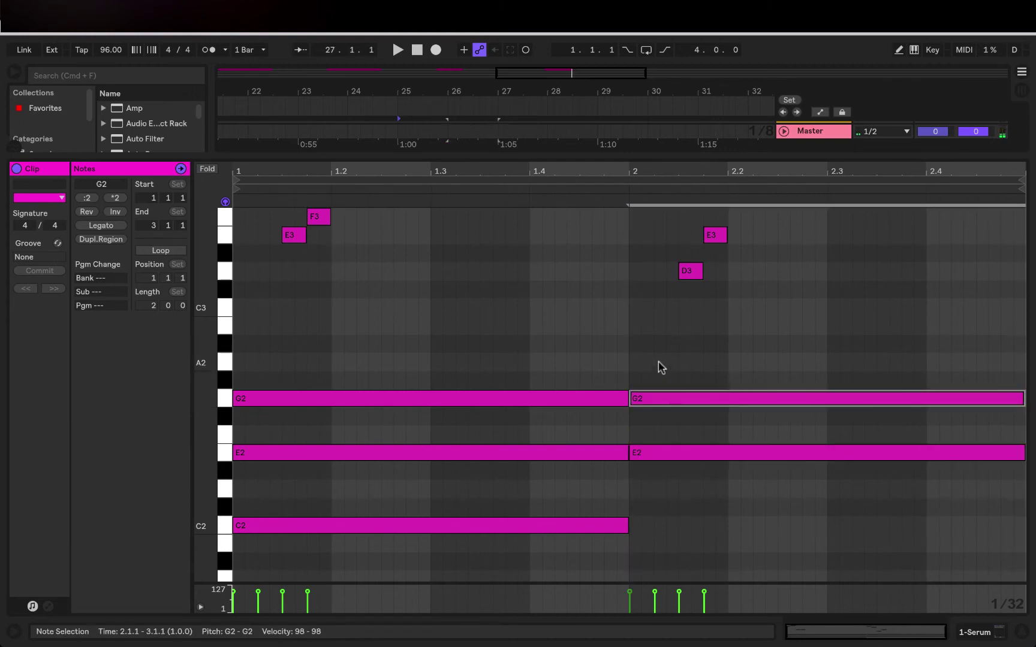
{"action": "double_click", "coordinate": [633, 326]}
{"action": "left_click_drag", "start_coordinate": [640, 326], "coordinate": [969, 341]}
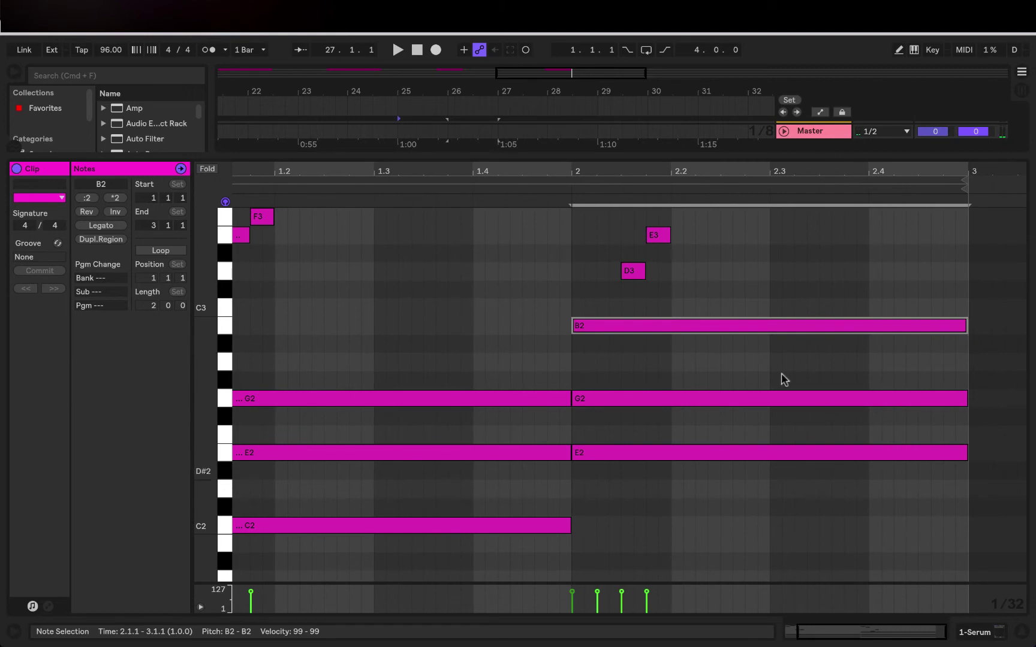
{"action": "key", "text": "shift+Down"}
{"action": "scroll", "coordinate": [603, 367], "scroll_direction": "left", "scroll_amount": 2}
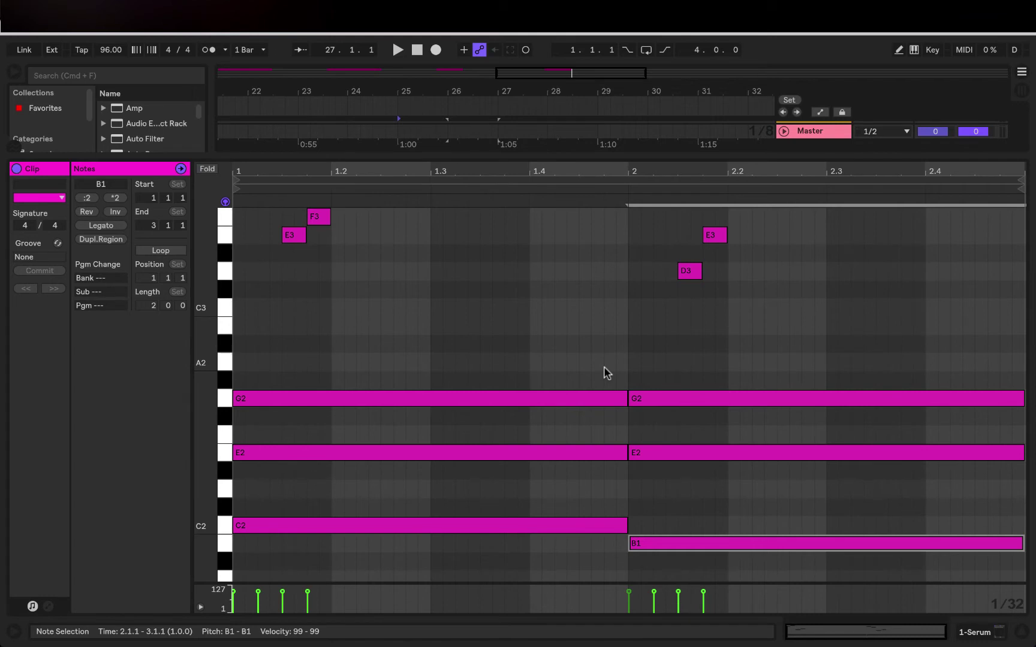
- Play the two-bar clip with both chords and examine the melody notes against the chord notes
{"action": "scroll", "coordinate": [604, 372], "scroll_direction": "up", "scroll_amount": 1}
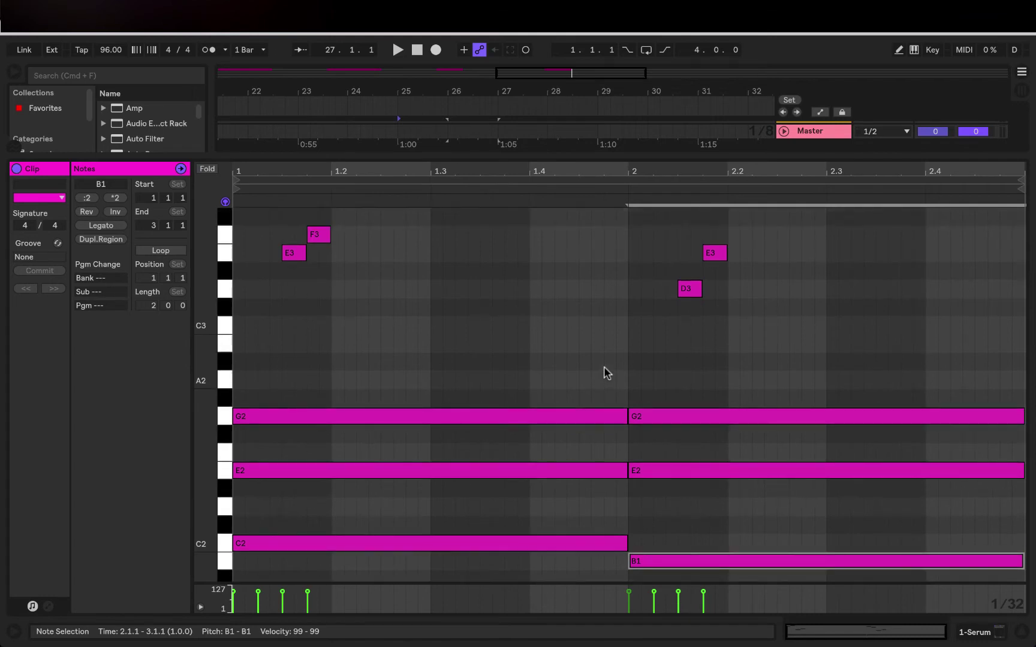
{"action": "key", "text": "space"}
{"action": "scroll", "coordinate": [732, 365], "scroll_direction": "up", "scroll_amount": 5}
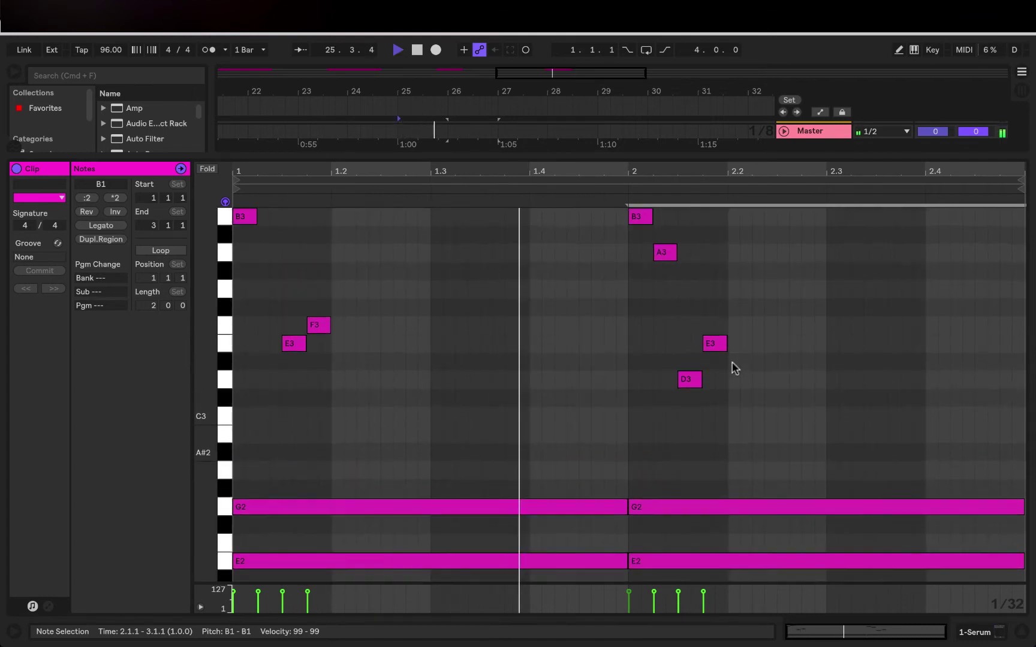
{"action": "scroll", "coordinate": [734, 367], "scroll_direction": "up", "scroll_amount": 1}
{"action": "scroll", "coordinate": [732, 366], "scroll_direction": "down", "scroll_amount": 9}
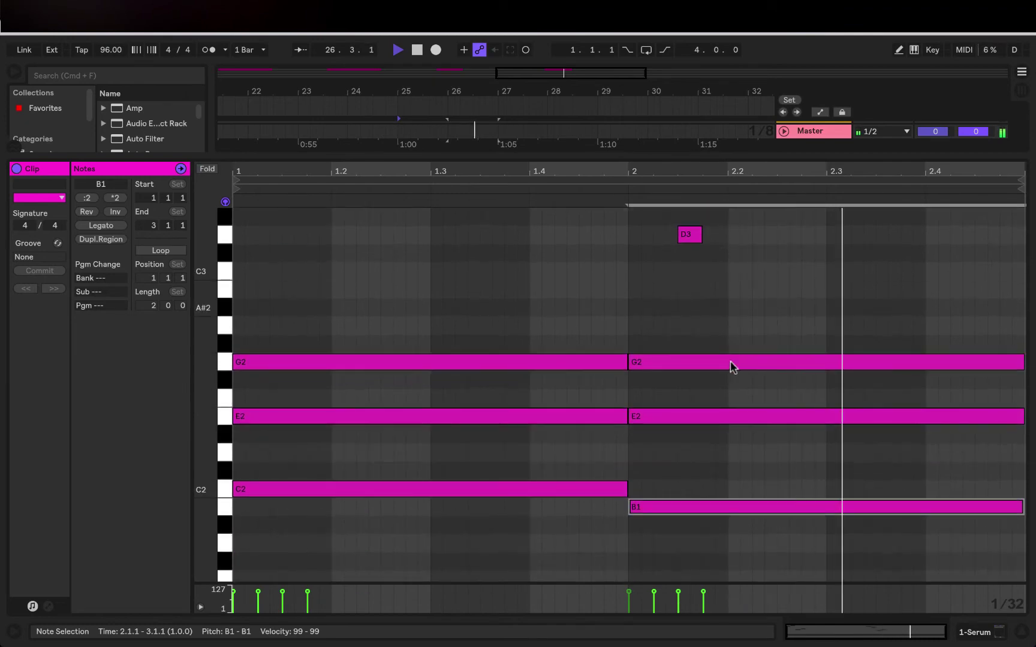
{"action": "key", "text": "space"}
{"action": "scroll", "coordinate": [621, 236], "scroll_direction": "up", "scroll_amount": 4}
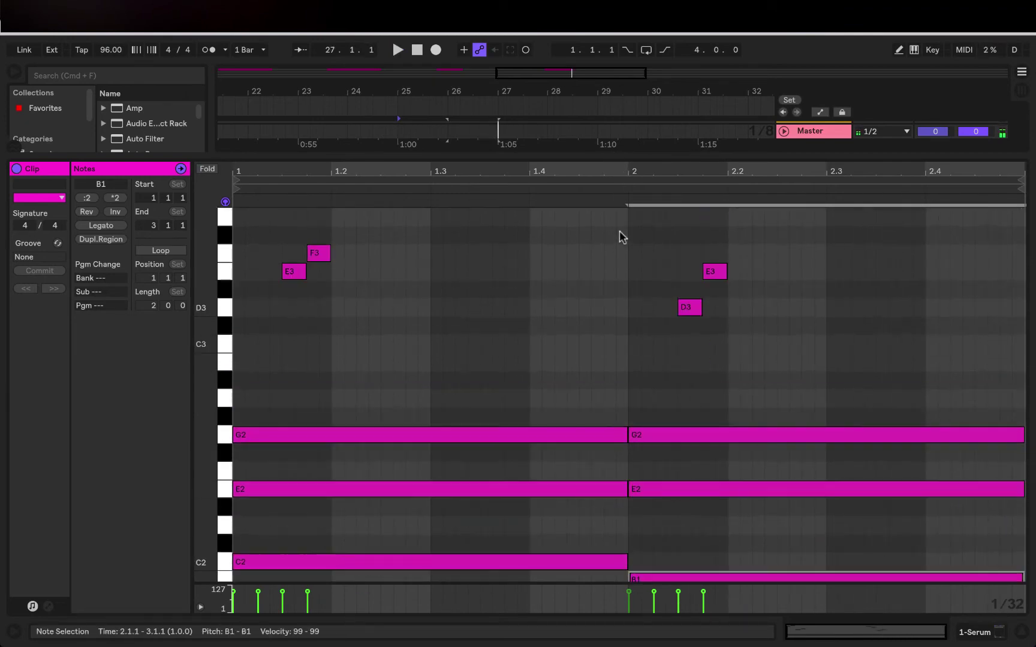
{"action": "scroll", "coordinate": [621, 236], "scroll_direction": "up", "scroll_amount": 2}
{"action": "scroll", "coordinate": [617, 259], "scroll_direction": "up", "scroll_amount": 5}
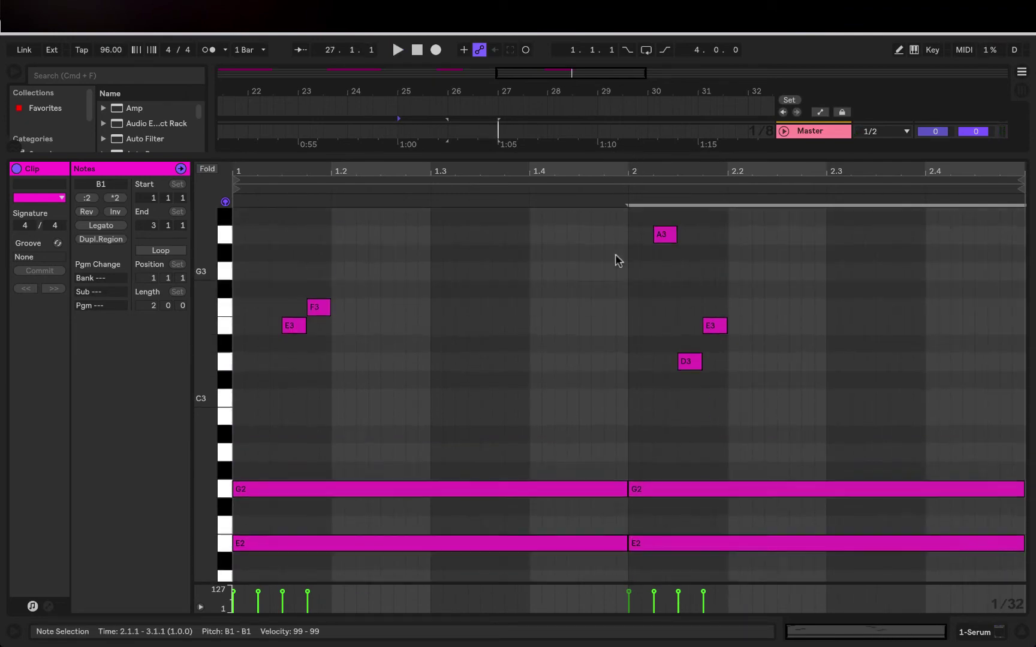
{"action": "scroll", "coordinate": [617, 260], "scroll_direction": "down", "scroll_amount": 10}
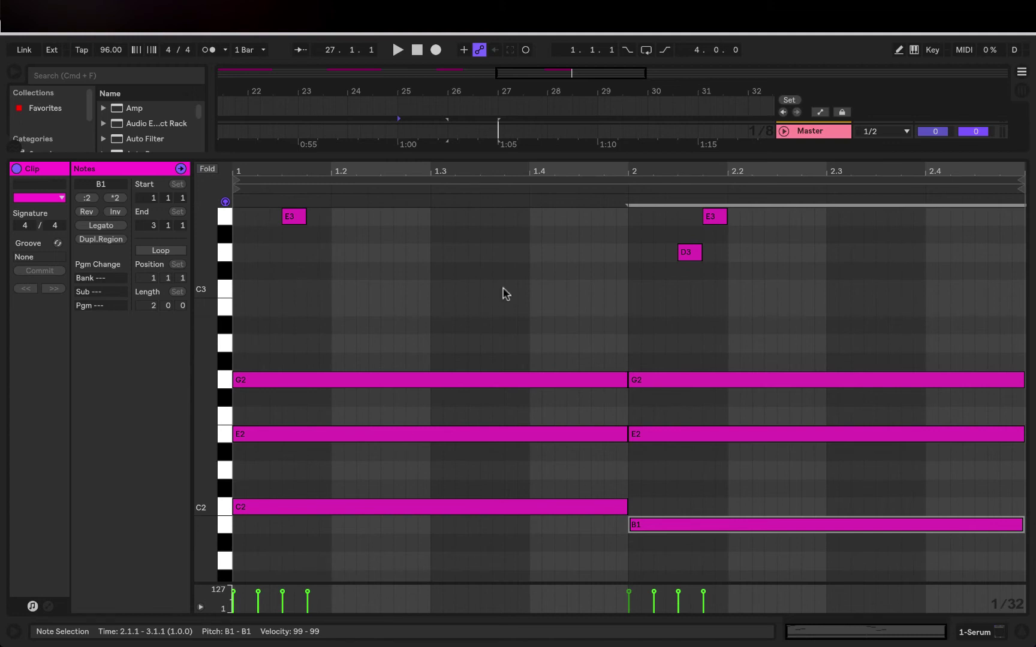
- Transpose all notes of the two-bar clip down three semitones and play the result
{"action": "key", "text": "super+a"}
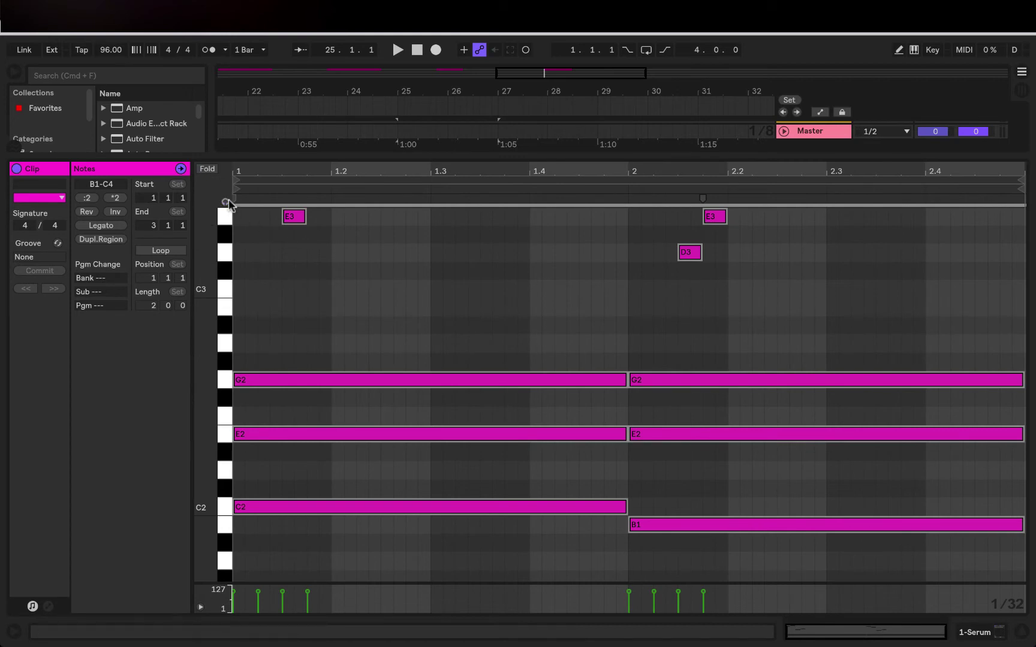
{"action": "key", "text": "Down"}
{"action": "key", "text": "Down"}
{"action": "key", "text": "Down"}
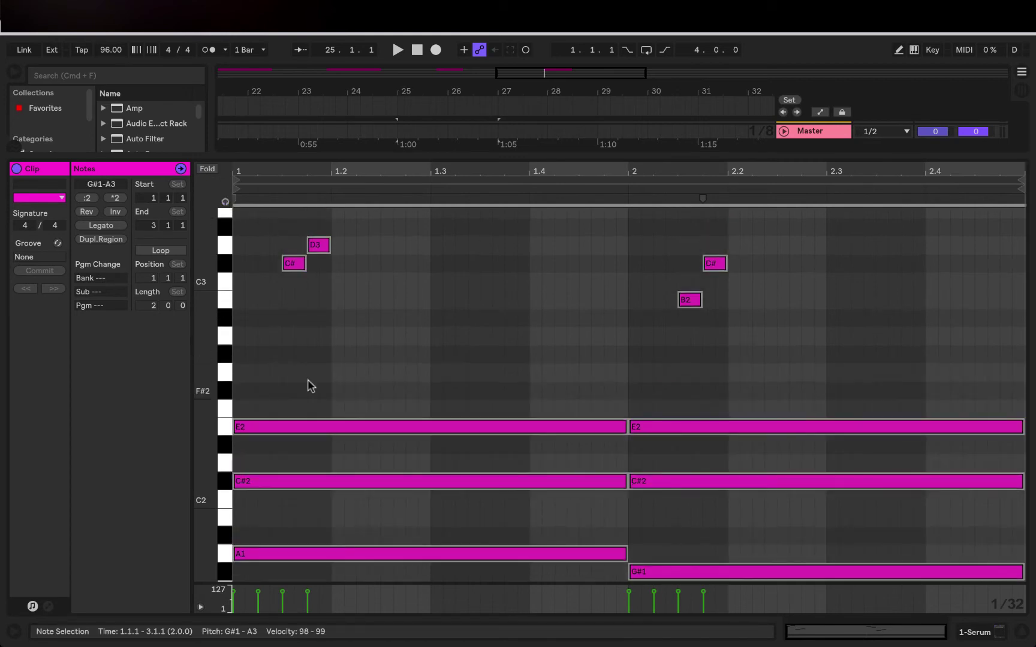
{"action": "scroll", "coordinate": [308, 384], "scroll_direction": "down", "scroll_amount": 3}
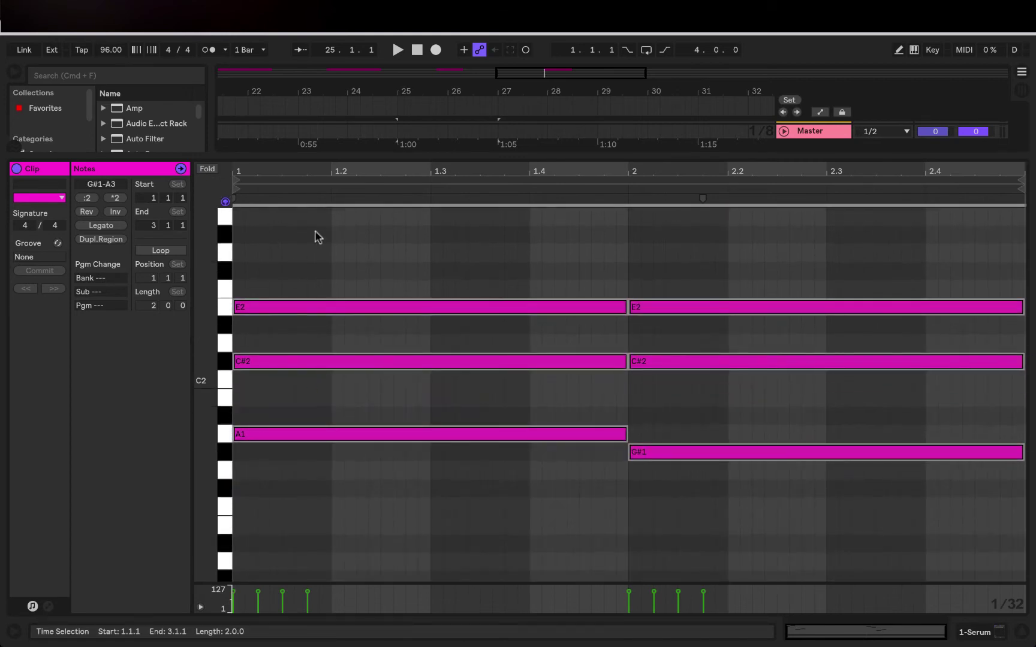
{"action": "key", "text": "space"}
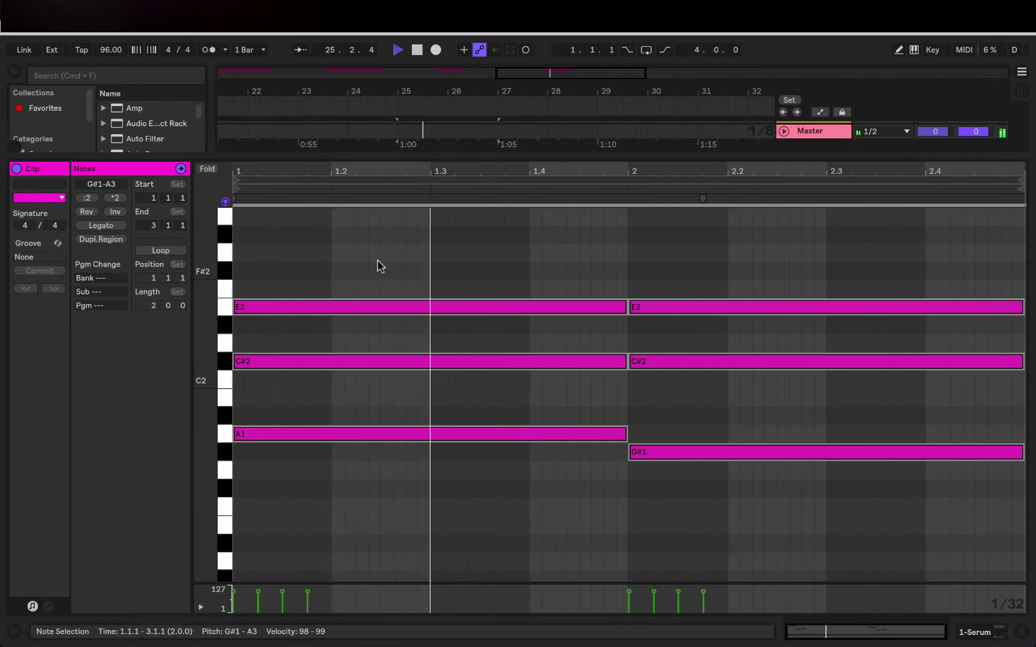
{"action": "scroll", "coordinate": [377, 261], "scroll_direction": "up", "scroll_amount": 4}
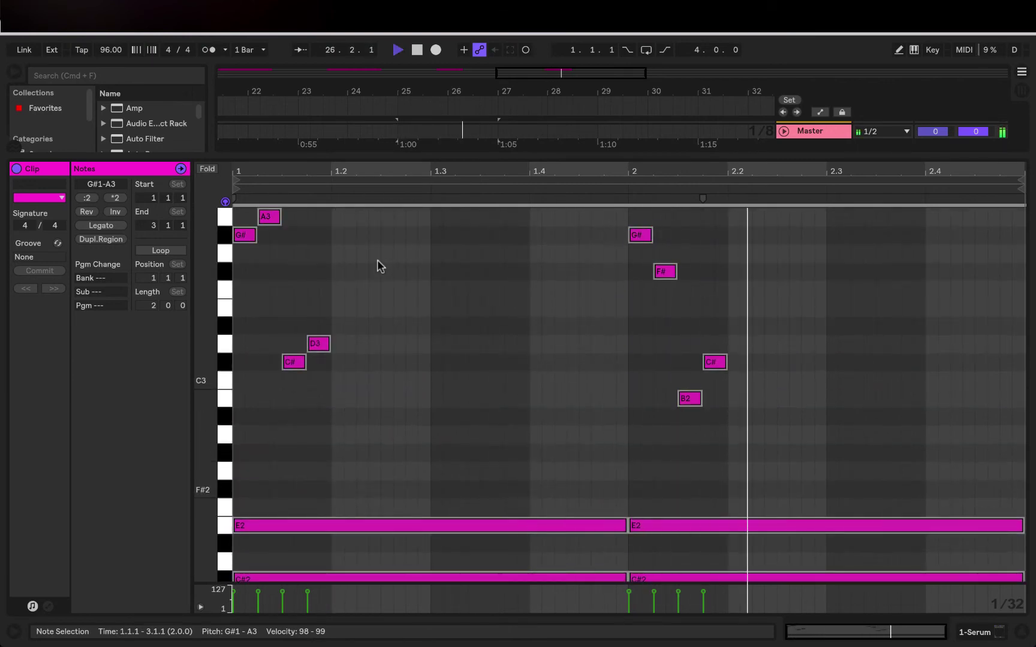
{"action": "key", "text": "space"}
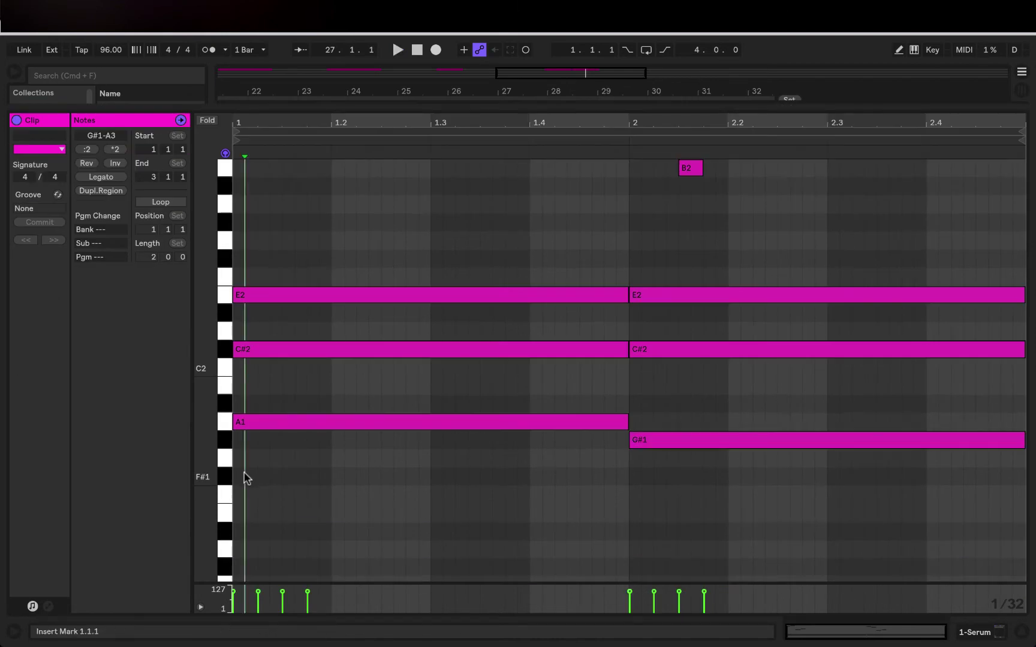
- Add a full-bar F#1 note beneath the first bar's chord in the copied clip and remove that chord's E2
{"action": "left_click_drag", "start_coordinate": [247, 475], "coordinate": [505, 508]}
{"action": "key", "text": "shift+Right"}
{"action": "key", "text": "shift+Right"}
{"action": "key", "text": "shift+Right"}
{"action": "key", "text": "shift+Right"}
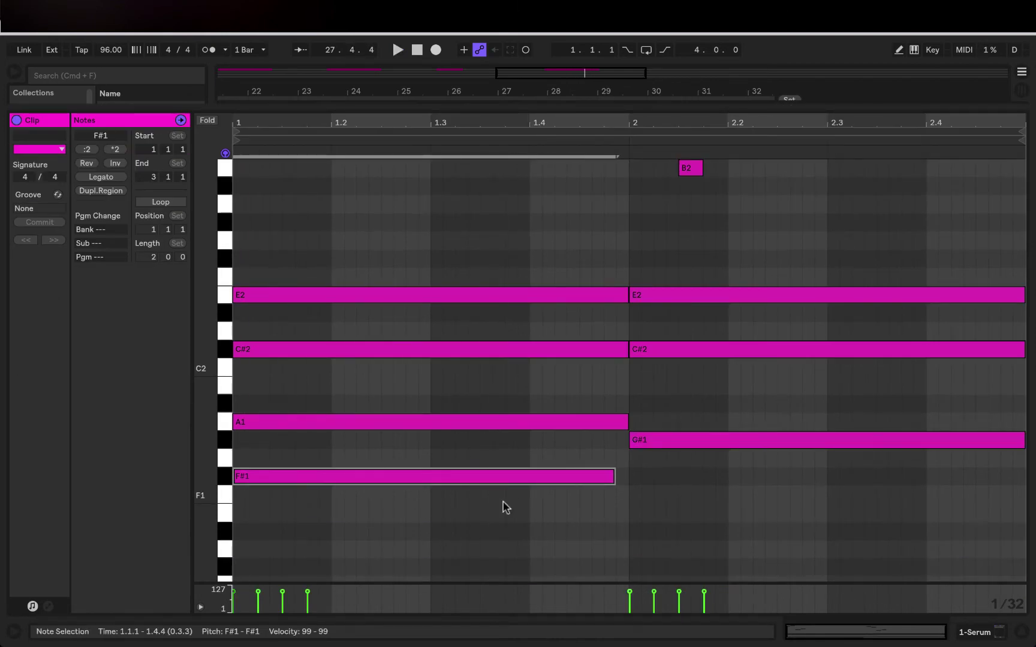
{"action": "key", "text": "shift+Right"}
- Play the copied clip from bar 27 to hear its first-bar chord of F#1, A1 and C#2
{"action": "key", "text": "space"}
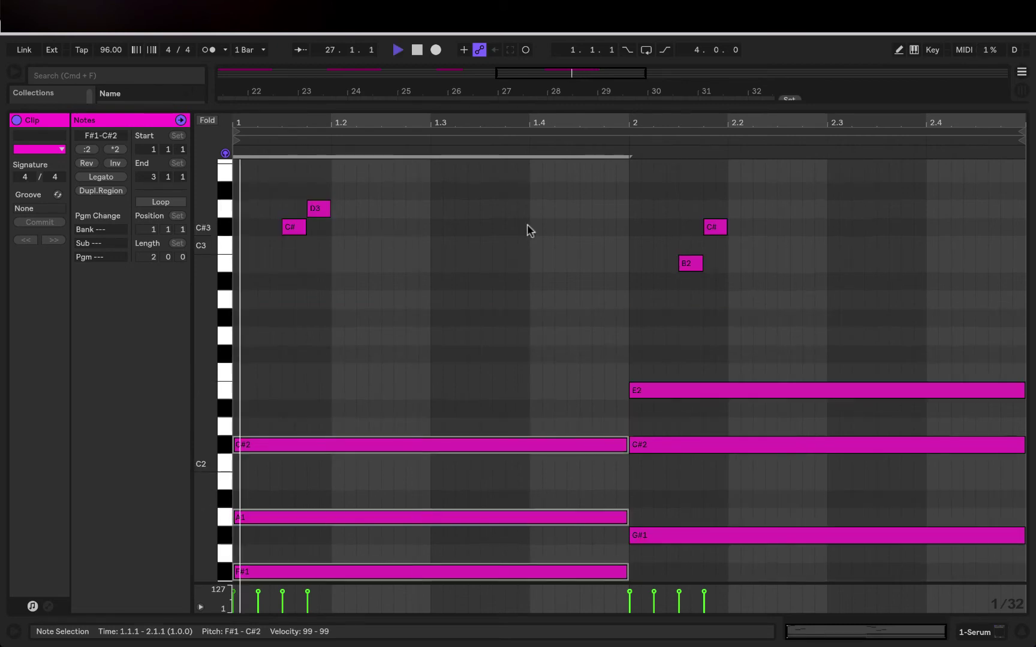
{"action": "scroll", "coordinate": [527, 224], "scroll_direction": "down", "scroll_amount": 5}
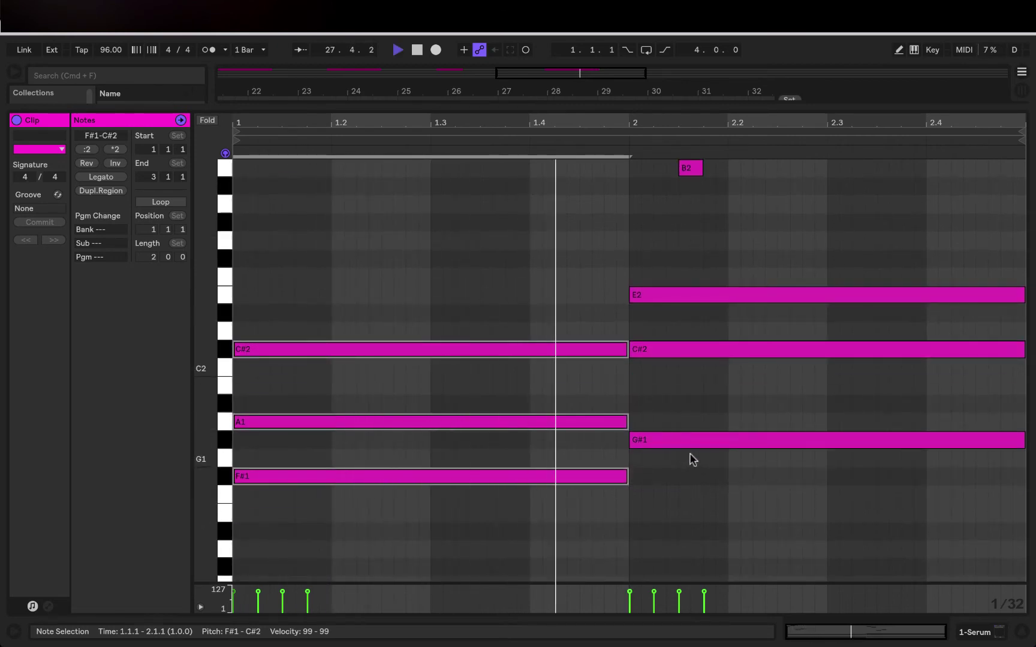
{"action": "scroll", "coordinate": [659, 241], "scroll_direction": "up", "scroll_amount": 3}
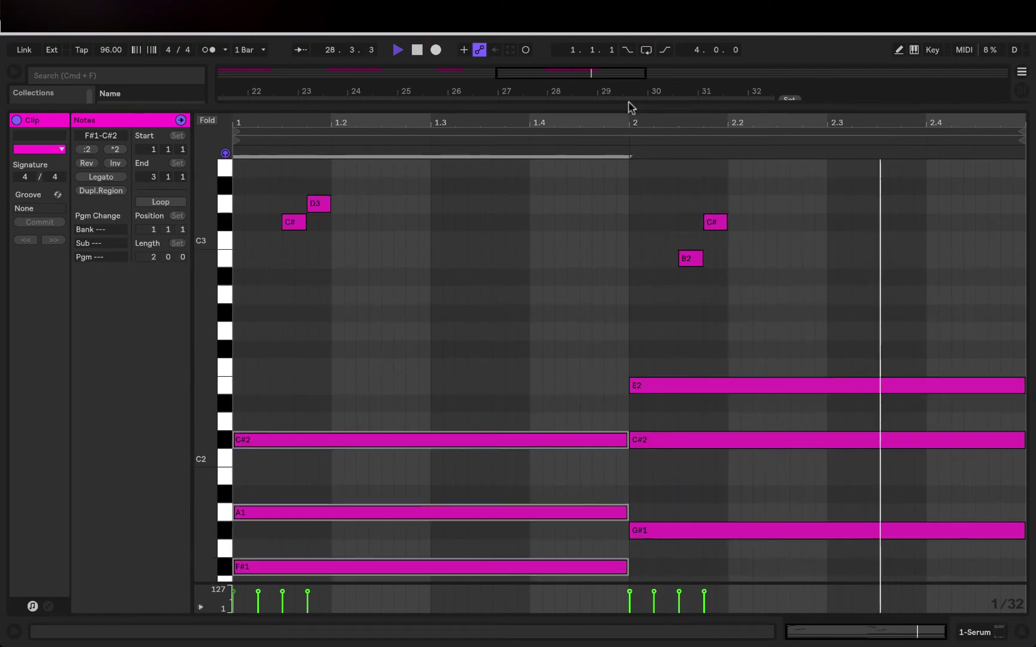
{"action": "key", "text": "space"}
- Play from bar 25 and consolidate the two adjacent clips into a single four-bar clip
{"action": "left_click_drag", "start_coordinate": [629, 106], "coordinate": [630, 366]}
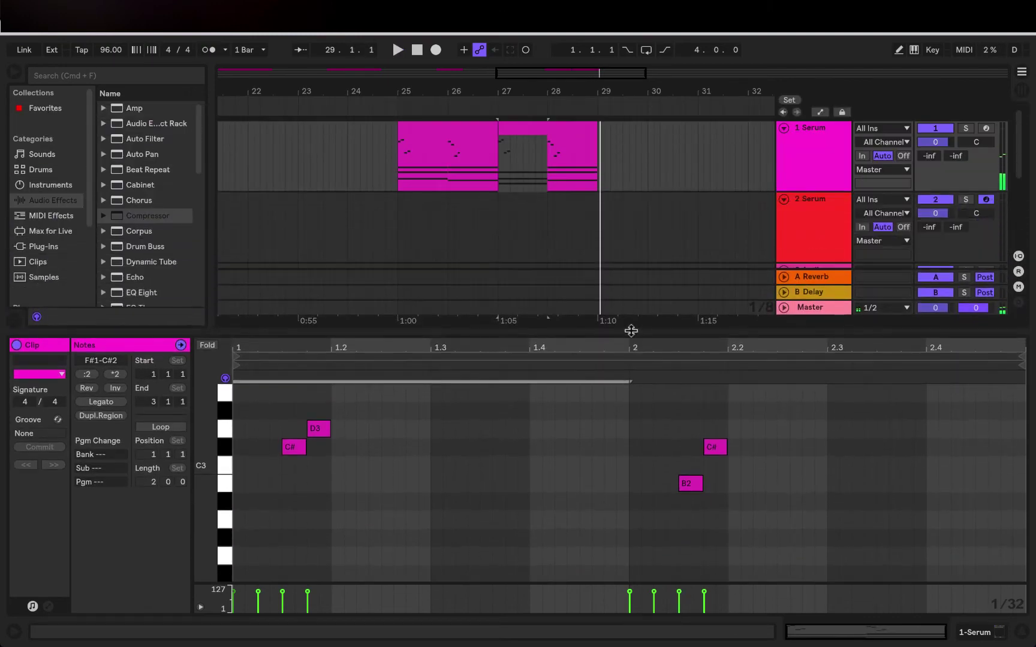
{"action": "left_click", "coordinate": [460, 178]}
{"action": "left_click", "coordinate": [470, 135]}
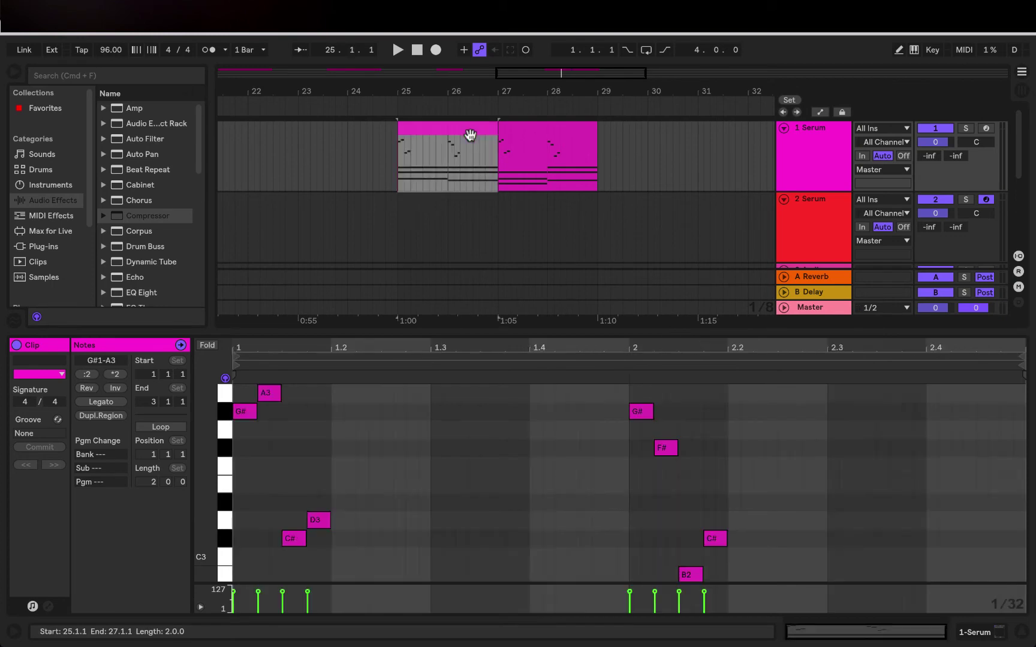
{"action": "key", "text": "space"}
{"action": "left_click", "coordinate": [547, 135], "text": "shift"}
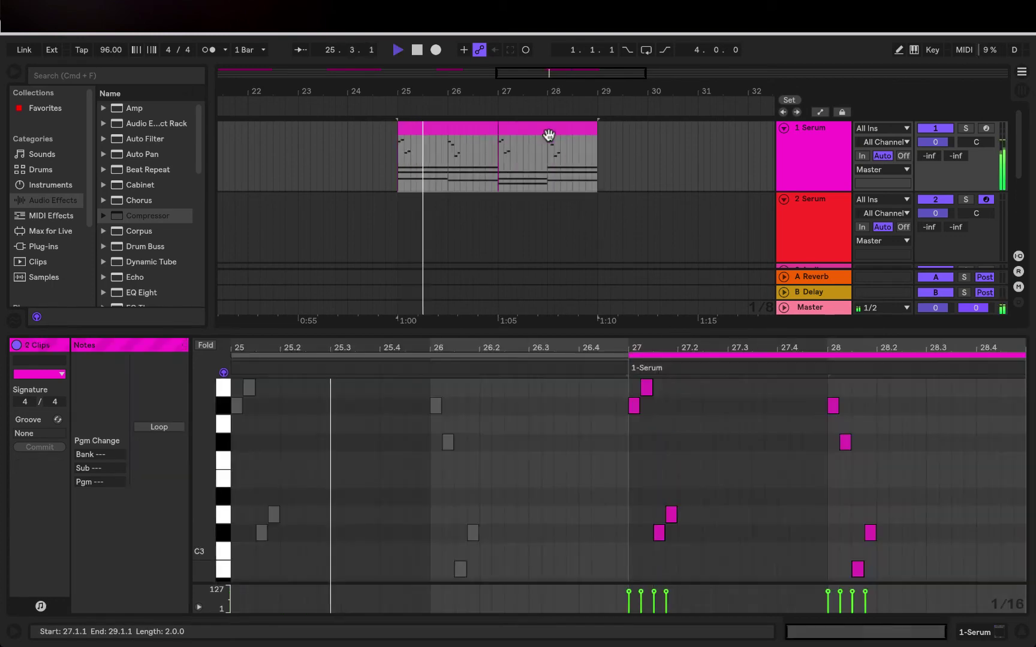
{"action": "key", "text": "super+j"}
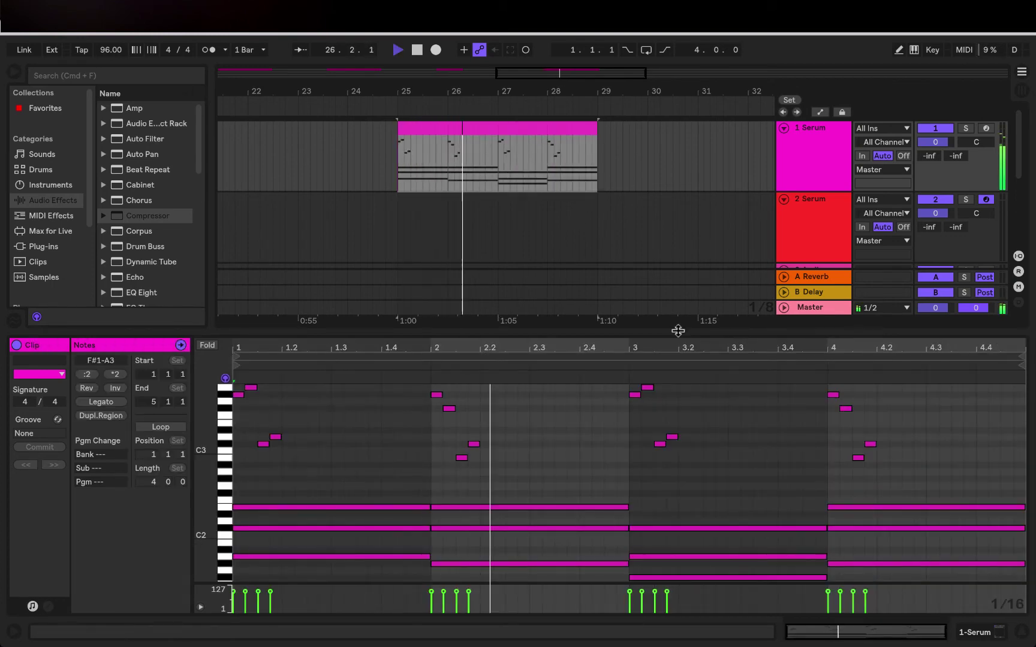
- Replace the C#3 and D3 ending the third bar's melody with A2 and B2
{"action": "left_click_drag", "start_coordinate": [678, 330], "coordinate": [673, 169]}
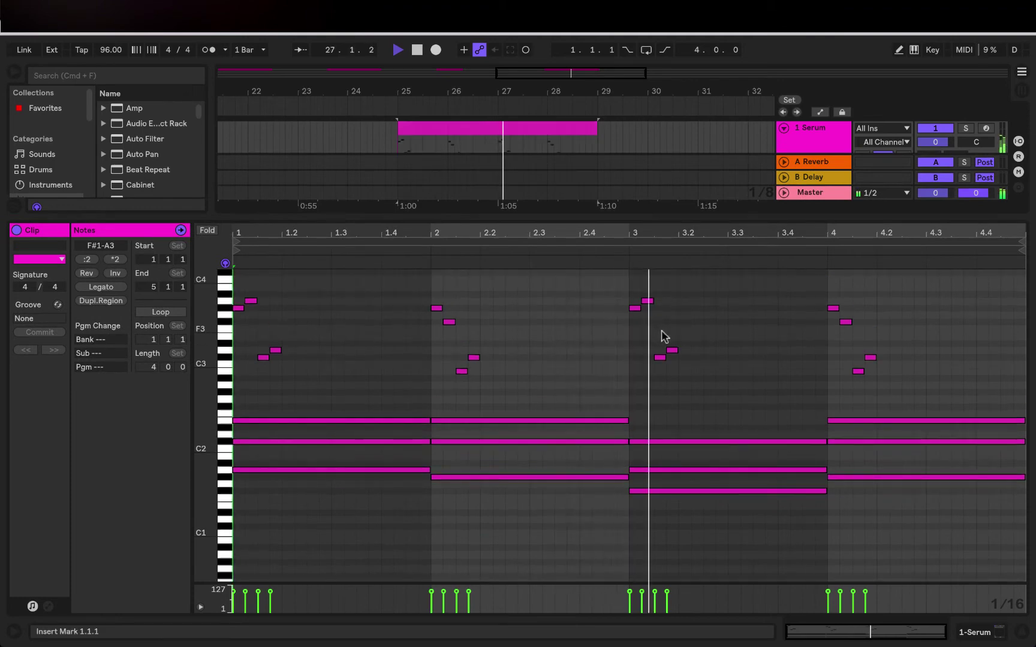
{"action": "key", "text": "space"}
{"action": "double_click", "coordinate": [661, 372]}
{"action": "double_click", "coordinate": [659, 385]}
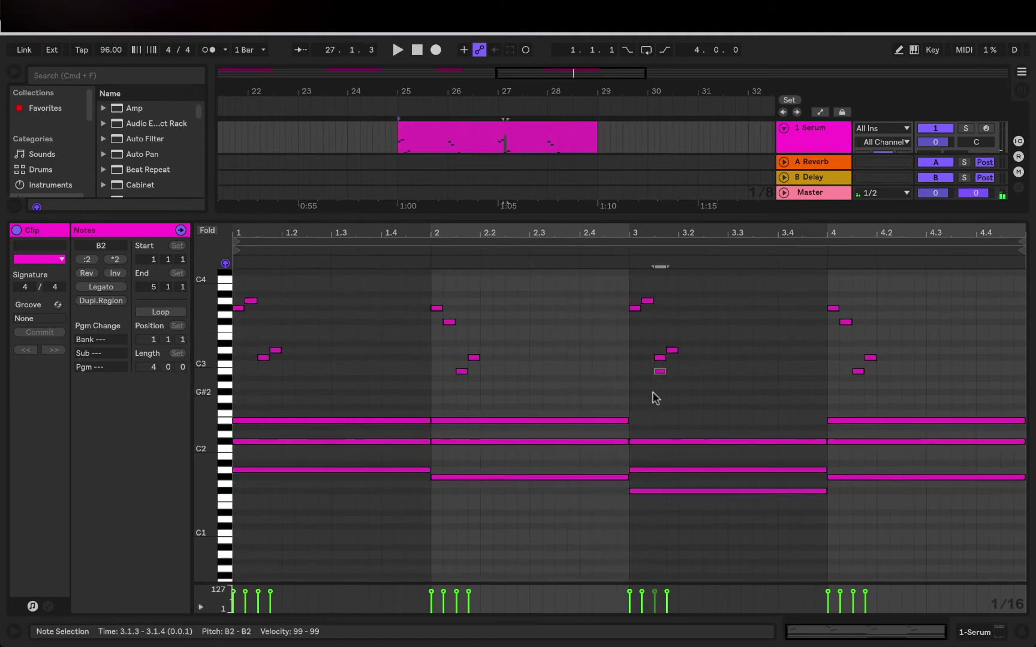
{"action": "left_click", "coordinate": [663, 382]}
{"action": "left_click", "coordinate": [661, 372]}
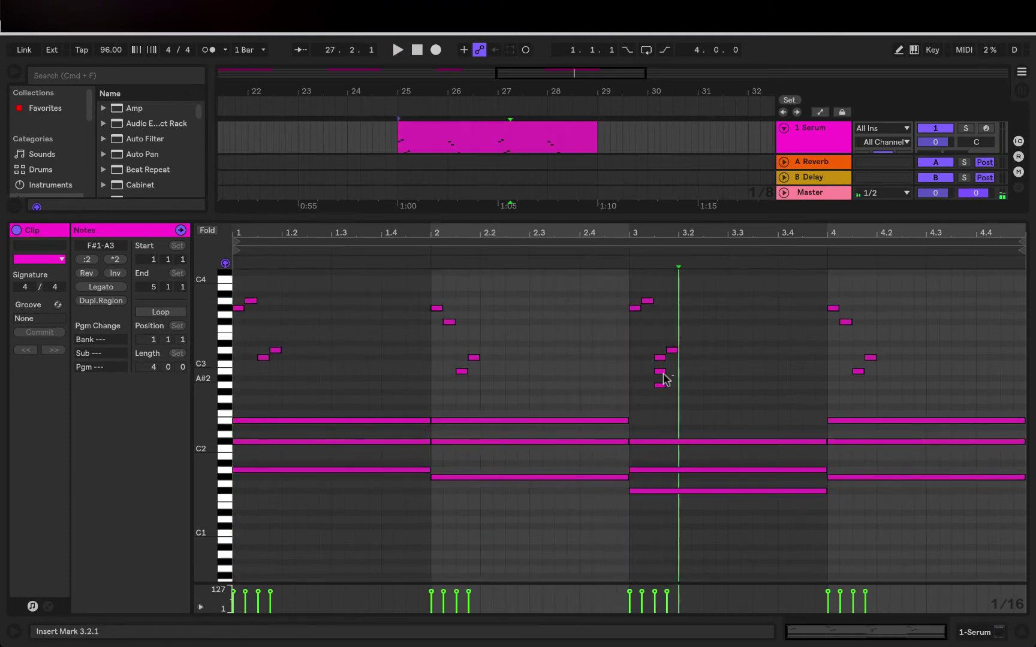
{"action": "key", "text": "Right"}
{"action": "double_click", "coordinate": [672, 350]}
{"action": "double_click", "coordinate": [659, 358]}
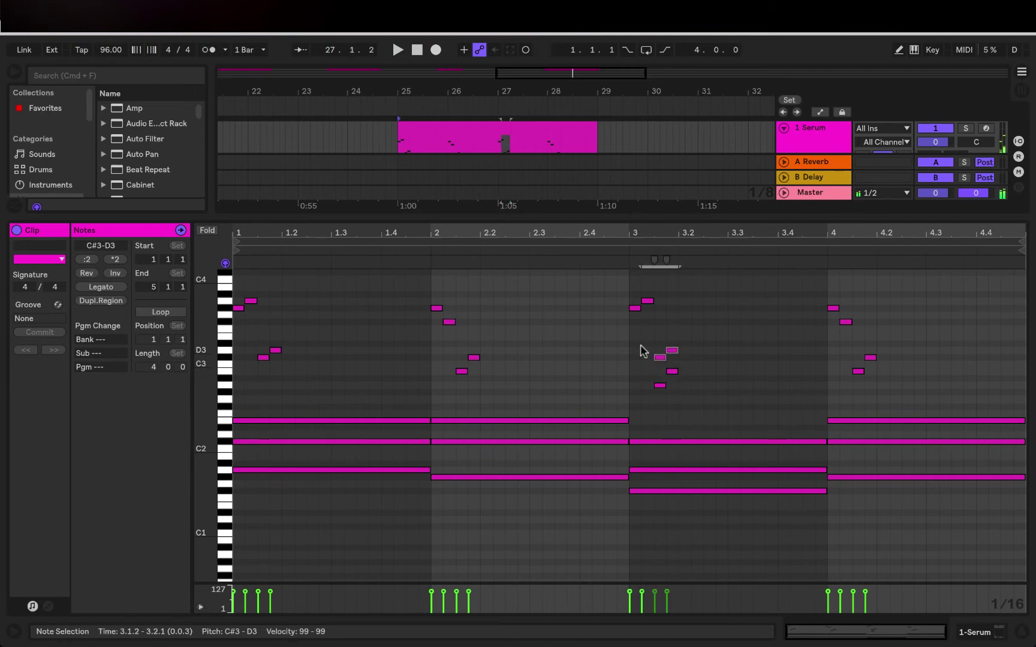
- Play the third and fourth bars and audition the B2 and C#3 ending the fourth bar's melody
{"action": "left_click", "coordinate": [640, 345]}
{"action": "left_click", "coordinate": [620, 251]}
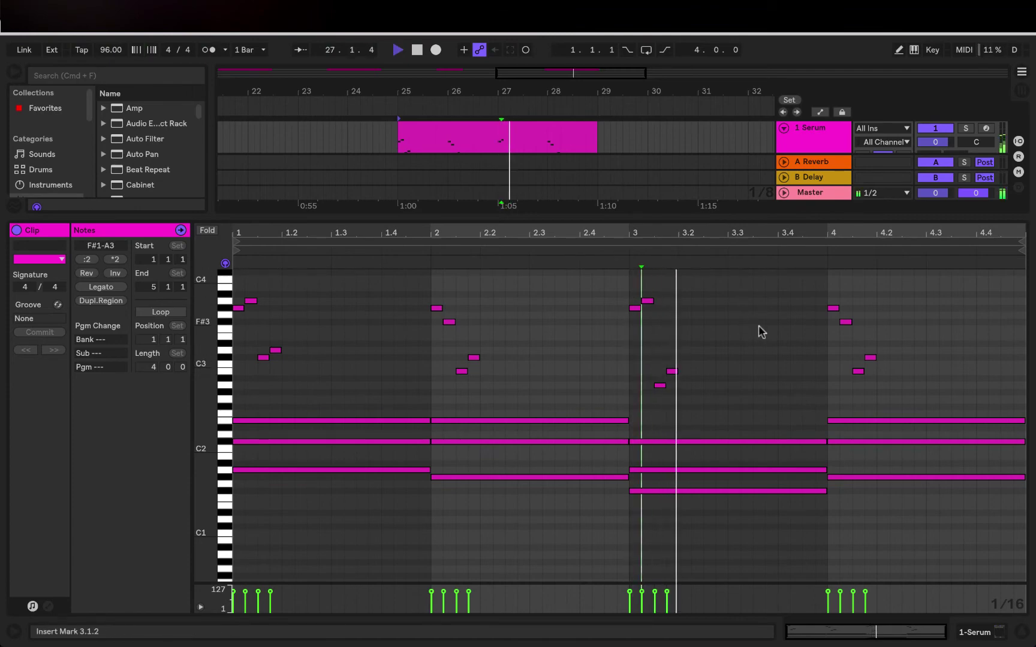
{"action": "key", "text": "space"}
{"action": "left_click", "coordinate": [857, 371]}
{"action": "left_click", "coordinate": [870, 358]}
{"action": "left_click", "coordinate": [835, 280]}
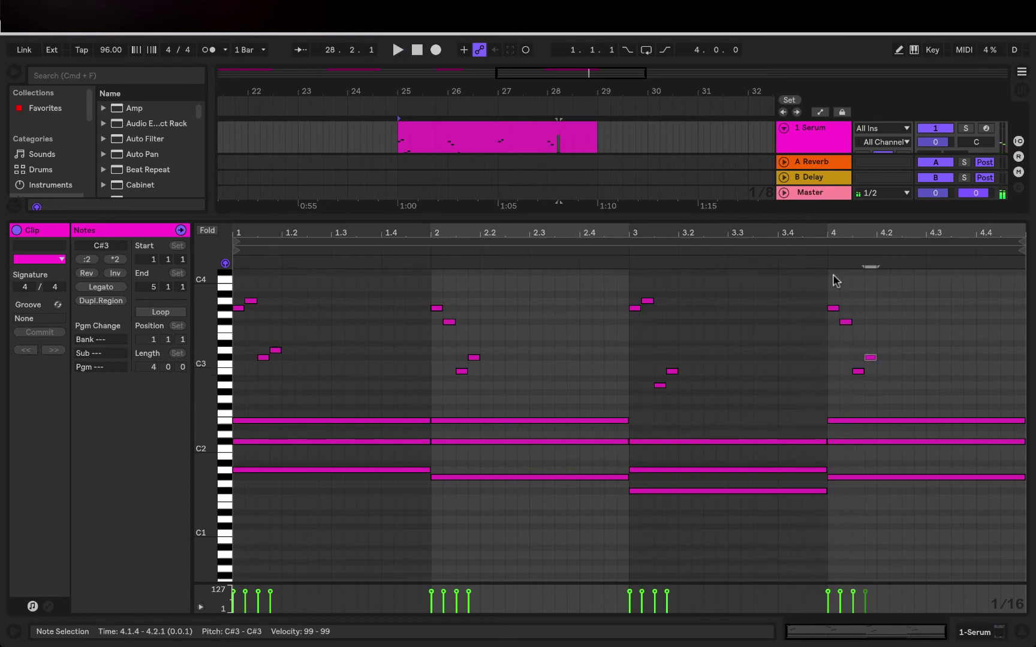
{"action": "left_click", "coordinate": [845, 246]}
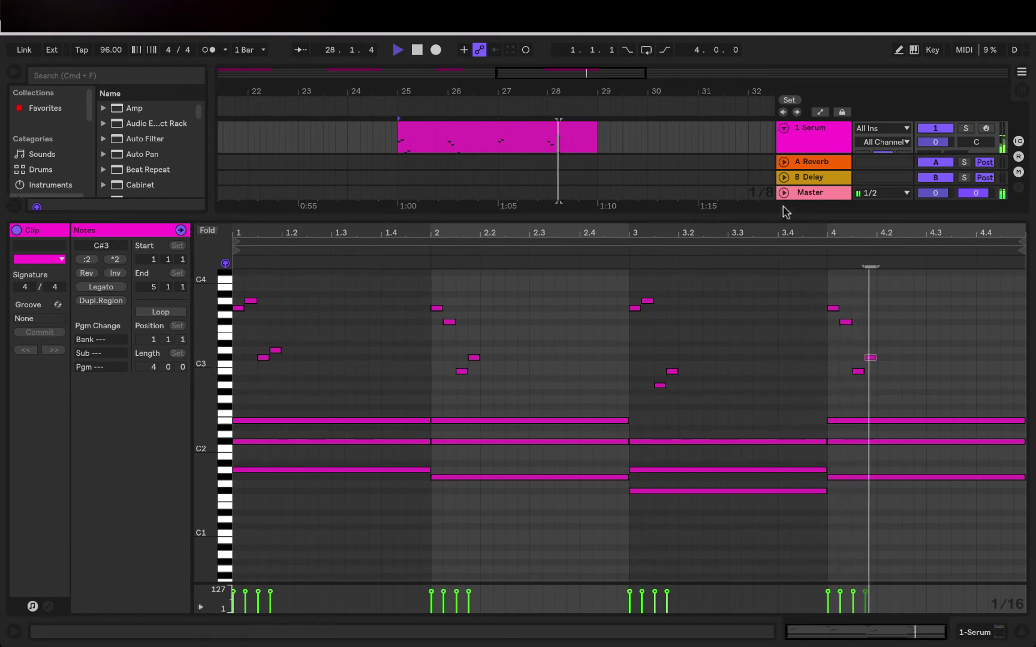
{"action": "key", "text": "space"}
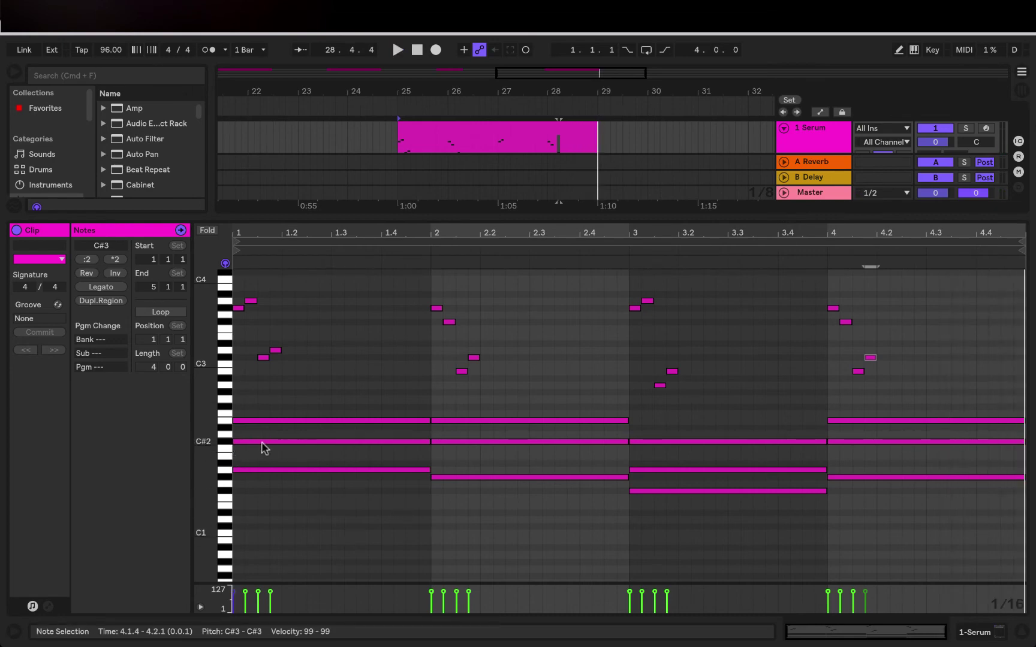
- Highlight the C#2 notes shared by all four chords, and the full chords of the first and second bars
{"action": "left_click", "coordinate": [229, 442]}
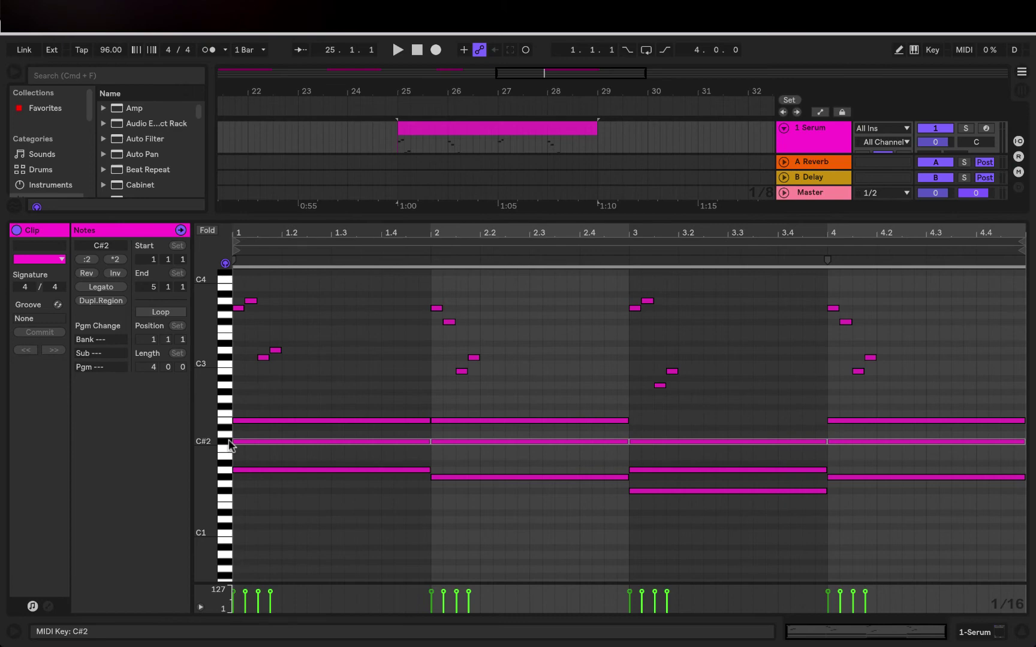
{"action": "left_click", "coordinate": [227, 443]}
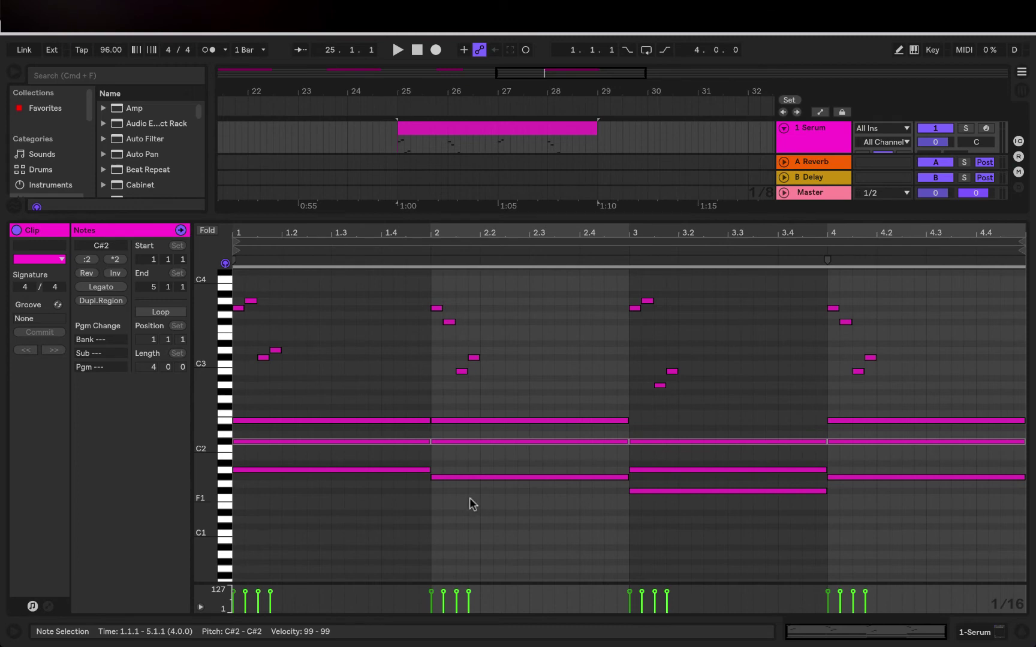
{"action": "left_click_drag", "start_coordinate": [379, 497], "coordinate": [370, 354]}
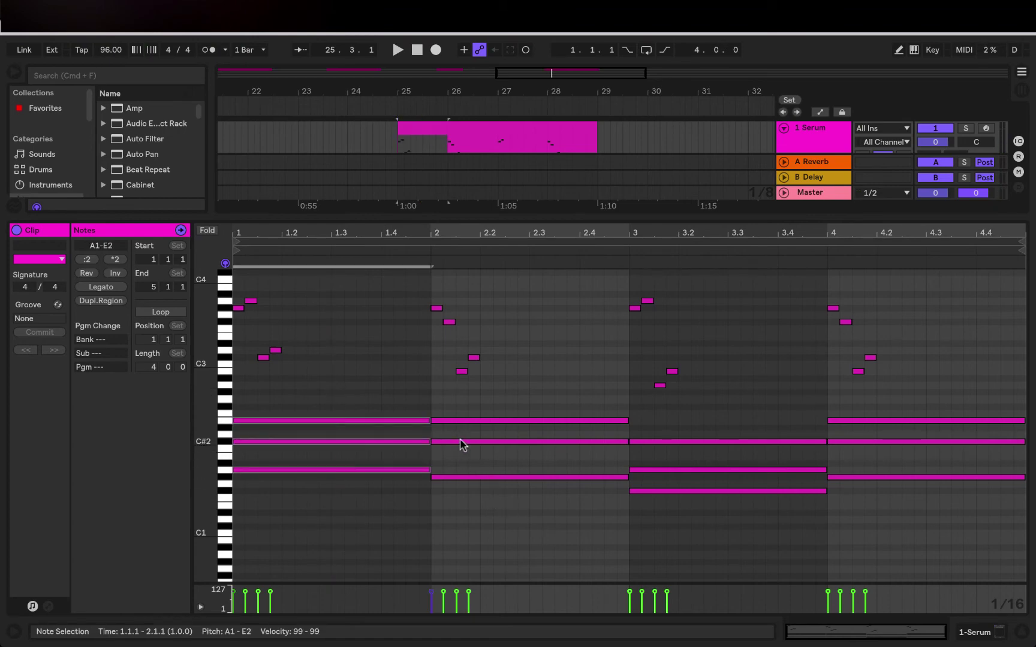
{"action": "left_click_drag", "start_coordinate": [472, 513], "coordinate": [473, 409]}
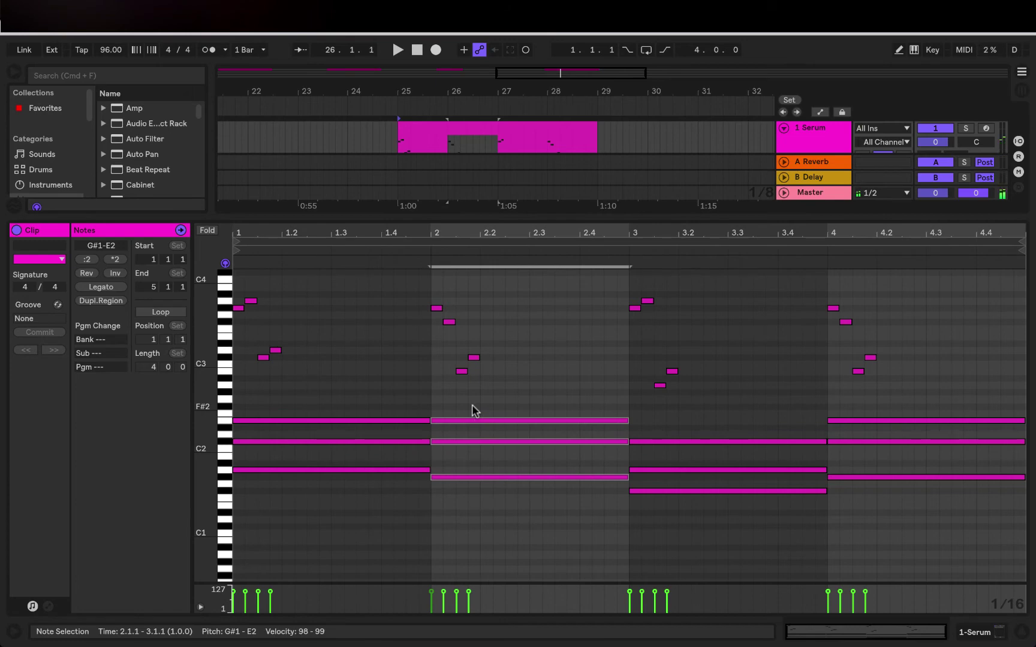
- Raise the second bar's G#1 an octave to G#2 to compare the chord's voicing, and return it to G#1
{"action": "left_click", "coordinate": [496, 477]}
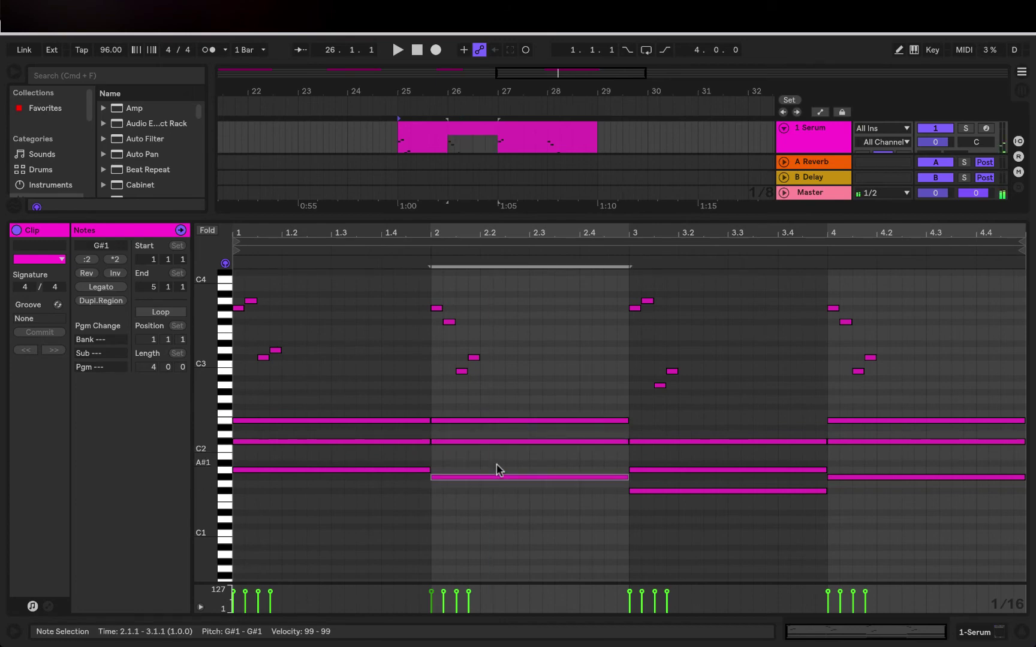
{"action": "key", "text": "shift+Up"}
{"action": "left_click_drag", "start_coordinate": [497, 468], "coordinate": [507, 384]}
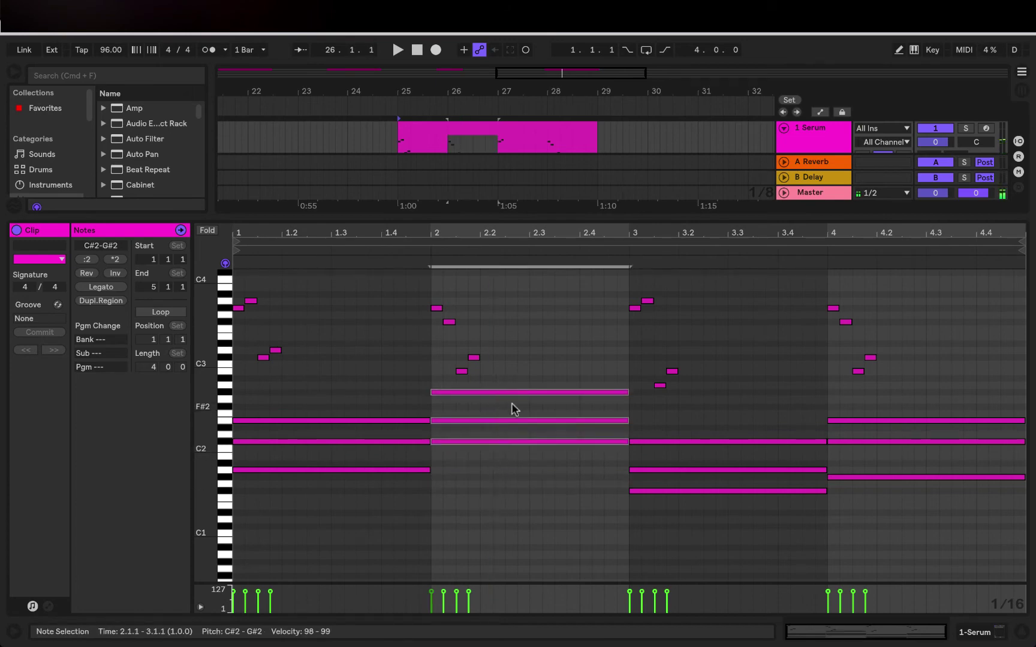
{"action": "left_click", "coordinate": [511, 392]}
{"action": "key", "text": "shift+Down"}
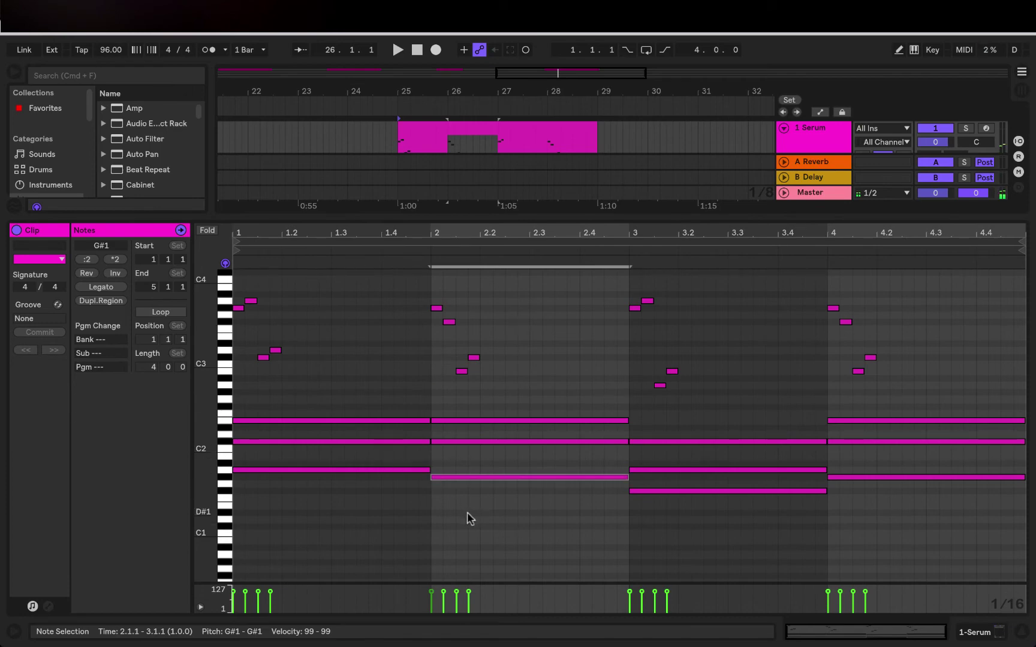
- Try the second bar's G#1 an octave higher again, return it to G#1, and audition the third bar's C#2
{"action": "key", "text": "shift+Up"}
{"action": "key", "text": "shift+Down"}
{"action": "left_click", "coordinate": [694, 441]}
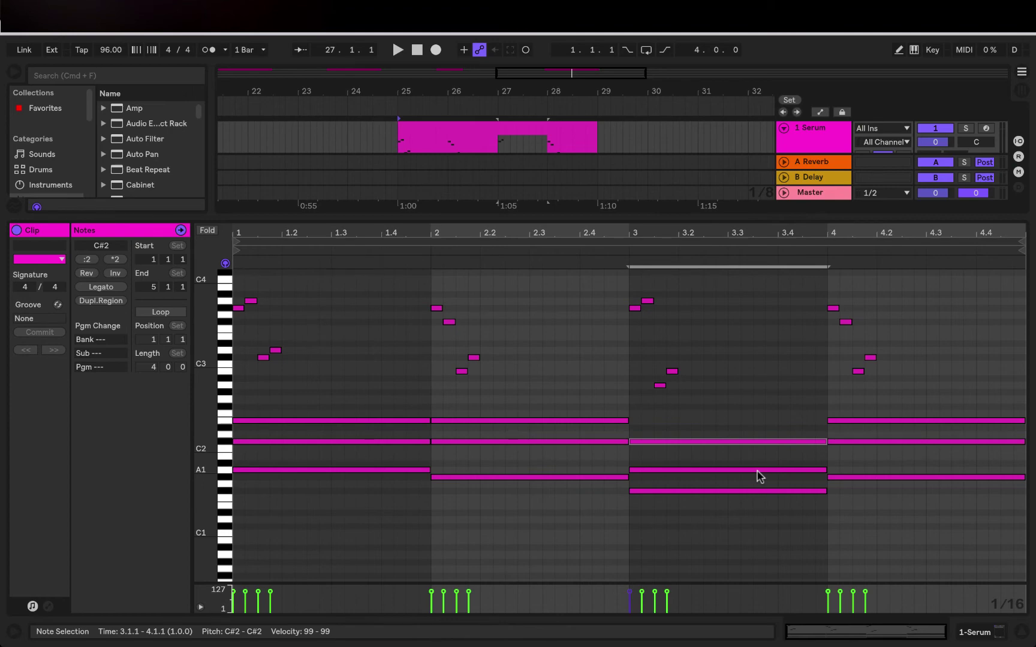
{"action": "scroll", "coordinate": [630, 288], "scroll_direction": "up", "scroll_amount": 2}
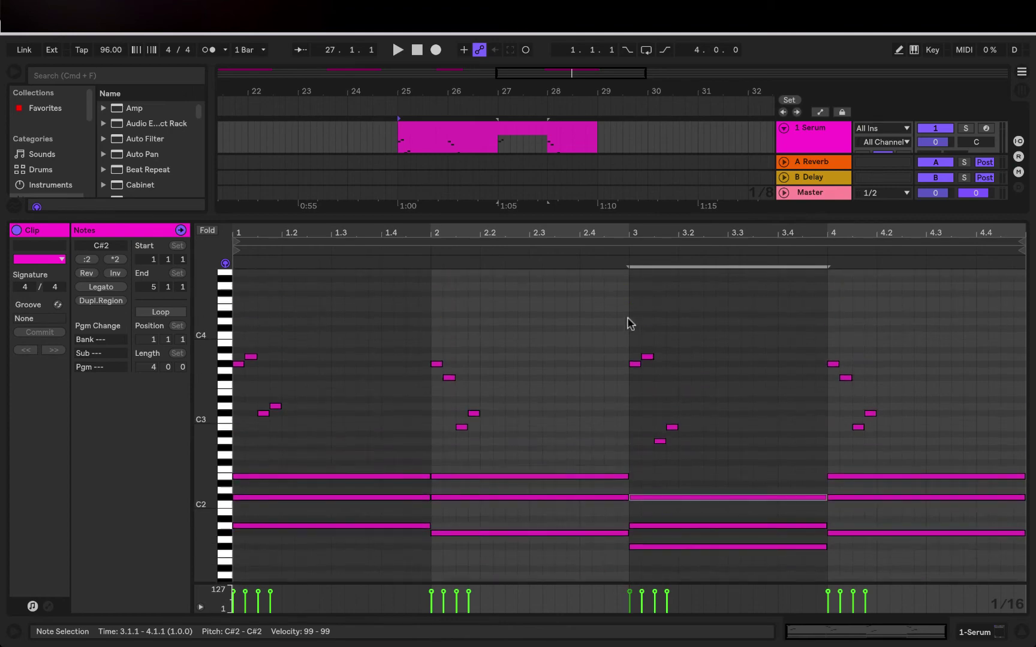
{"action": "scroll", "coordinate": [492, 361], "scroll_direction": "down", "scroll_amount": 4}
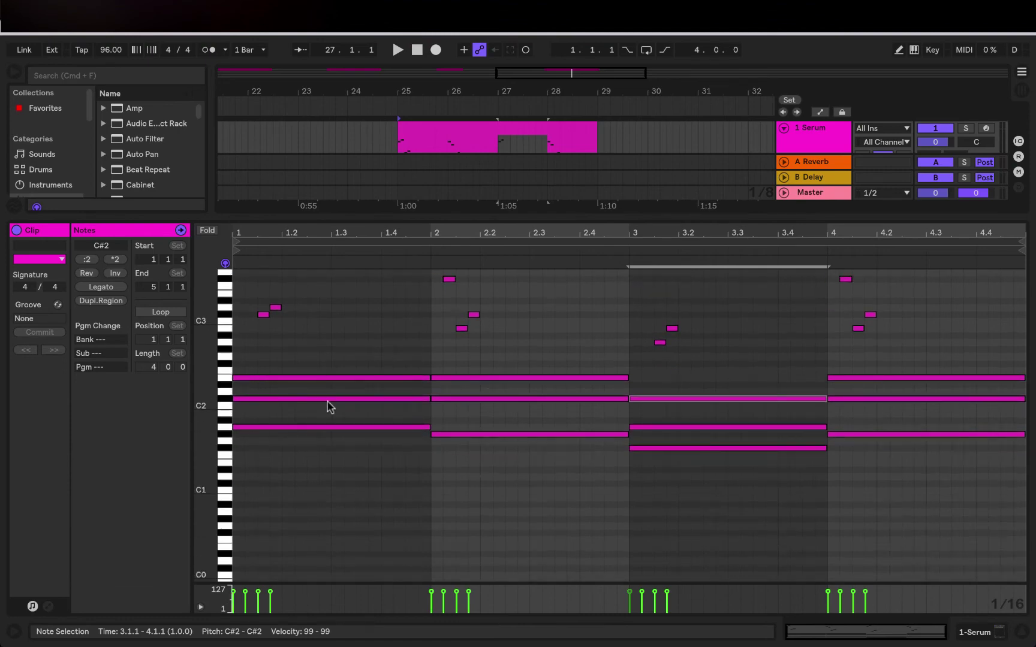
- Highlight the C#2 and E2 notes shared by the first two chords, and the melody notes around the third bar
{"action": "left_click_drag", "start_coordinate": [472, 409], "coordinate": [356, 342]}
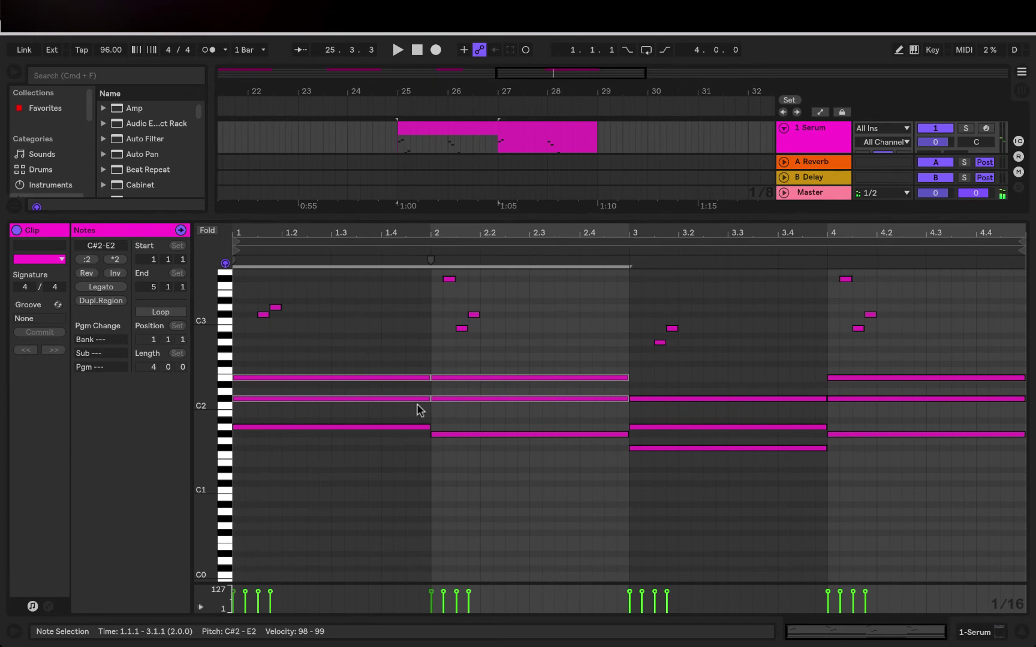
{"action": "left_click", "coordinate": [484, 456]}
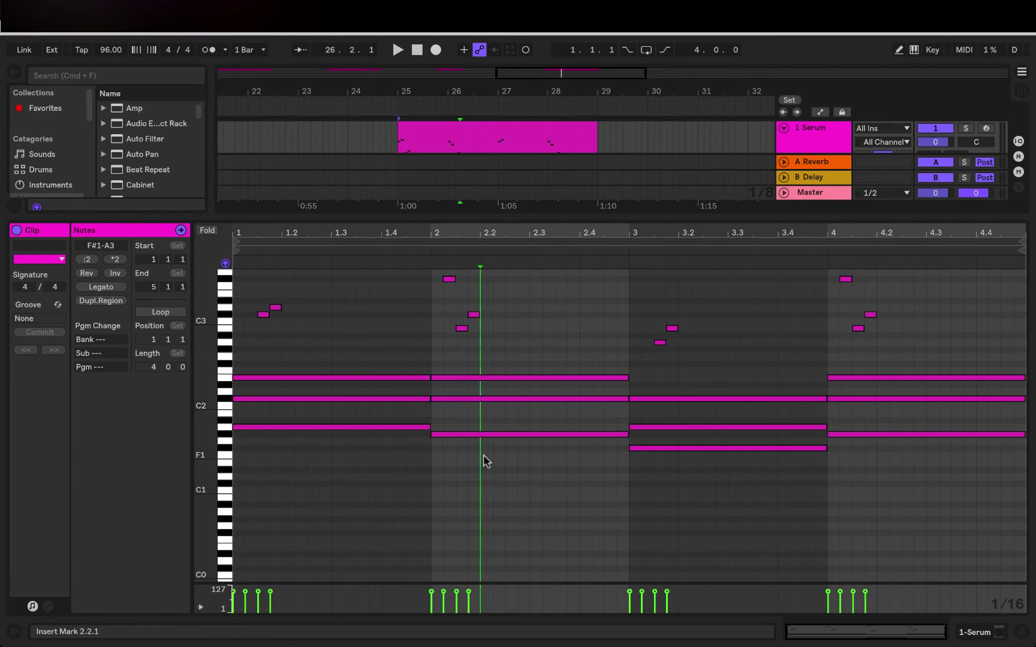
{"action": "left_click", "coordinate": [754, 509]}
{"action": "scroll", "coordinate": [705, 481], "scroll_direction": "up", "scroll_amount": 3}
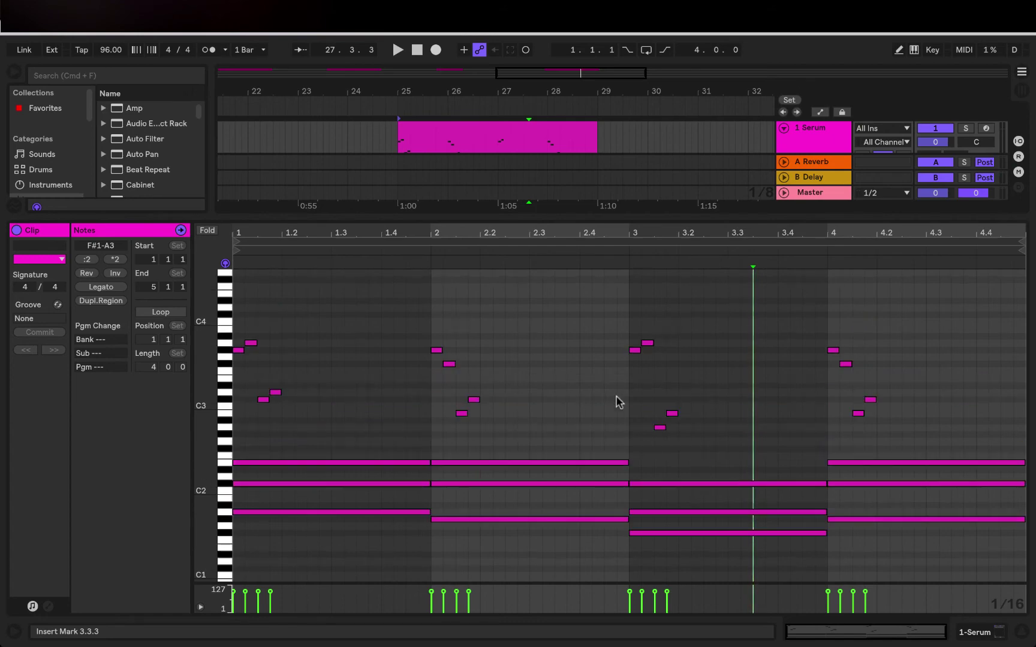
{"action": "left_click_drag", "start_coordinate": [663, 370], "coordinate": [567, 298]}
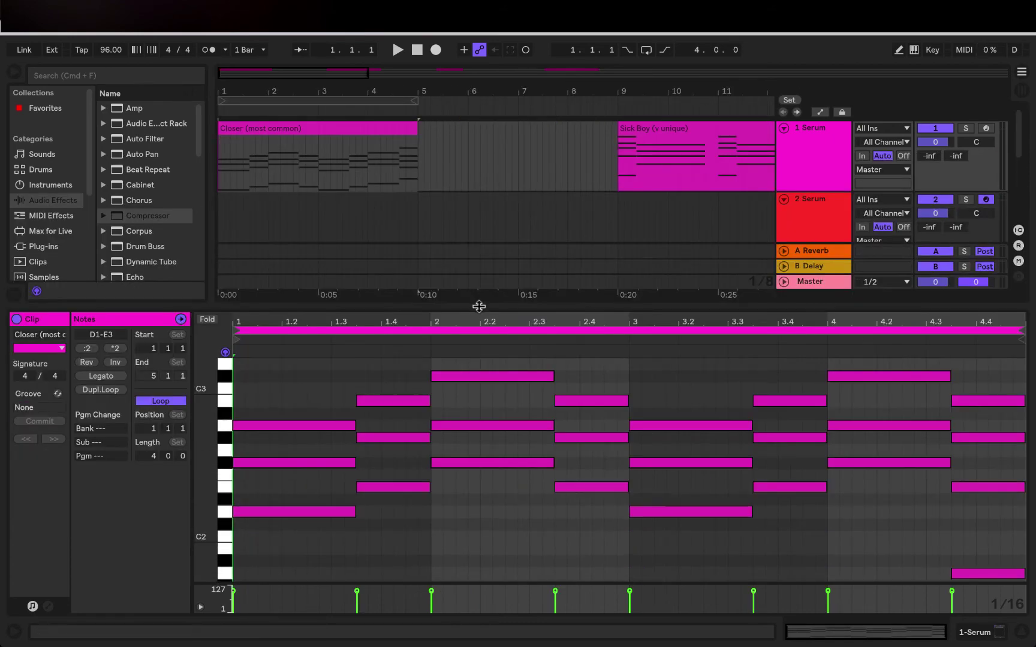
- Enlarge the Closer clip's note editor and audition the bass notes D1, E1 and F#1 of its first three chords
{"action": "left_click_drag", "start_coordinate": [474, 305], "coordinate": [474, 115]}
{"action": "scroll", "coordinate": [487, 346], "scroll_direction": "up", "scroll_amount": 3}
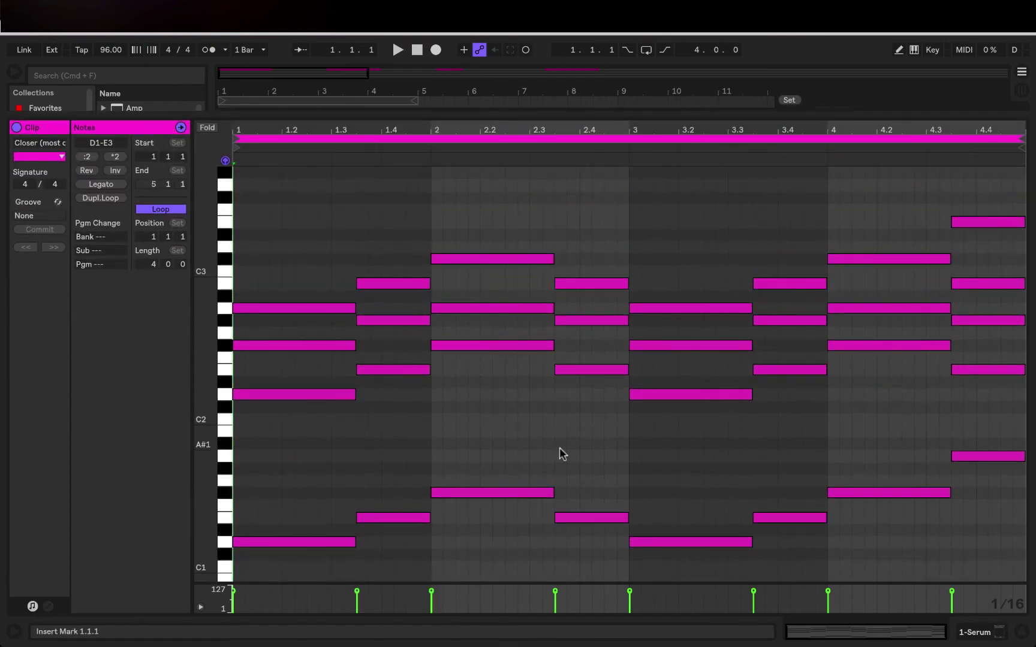
{"action": "scroll", "coordinate": [560, 448], "scroll_direction": "down", "scroll_amount": 5}
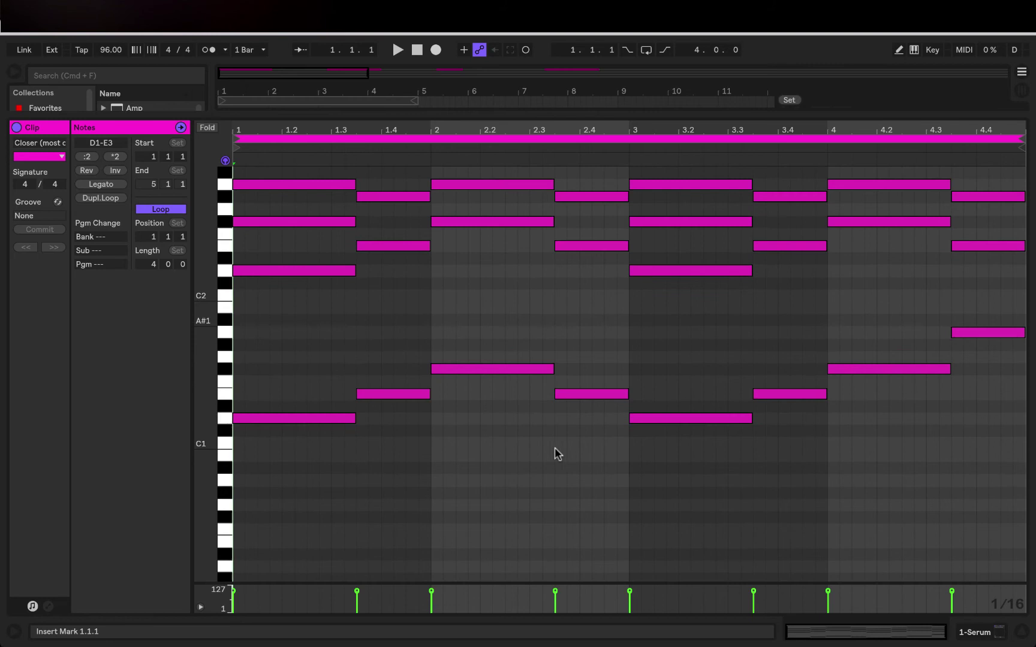
{"action": "left_click", "coordinate": [339, 423]}
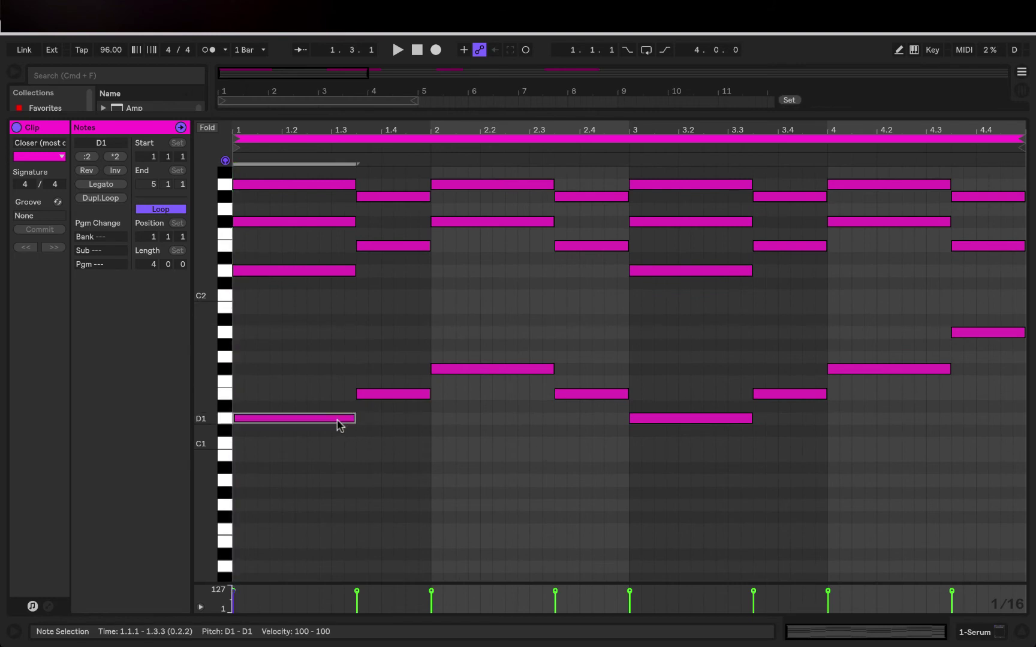
{"action": "left_click", "coordinate": [391, 396]}
{"action": "left_click", "coordinate": [464, 369]}
- Play the Closer clip's first bar and audition the A2 and F#2 notes shared by its first and third chords
{"action": "scroll", "coordinate": [422, 373], "scroll_direction": "up", "scroll_amount": 3}
{"action": "key", "text": "space"}
{"action": "scroll", "coordinate": [421, 368], "scroll_direction": "up", "scroll_amount": 3}
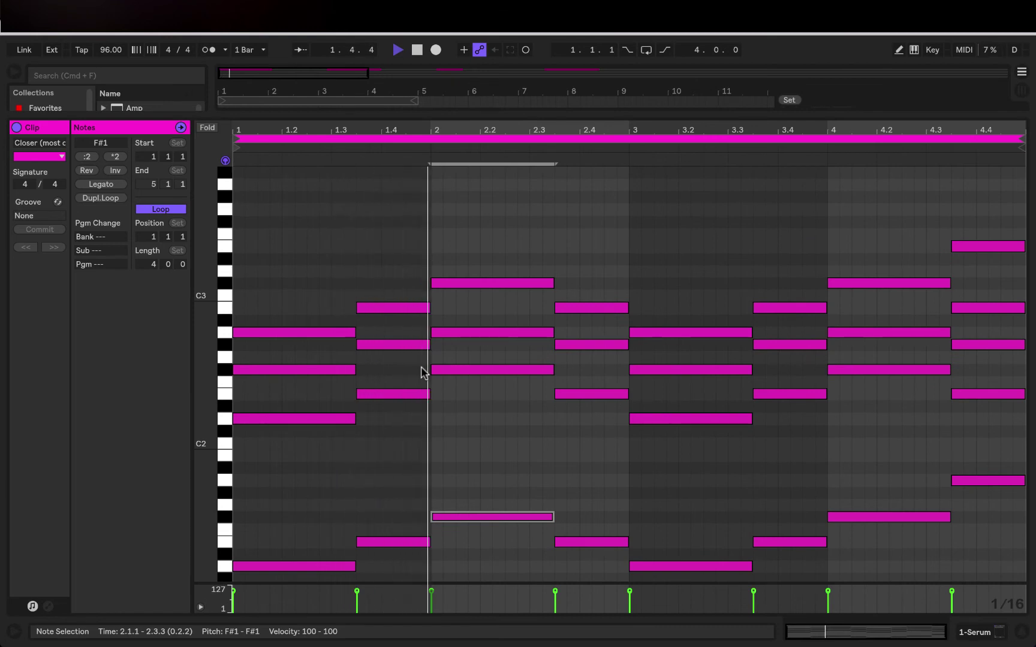
{"action": "key", "text": "space"}
{"action": "left_click", "coordinate": [340, 335]}
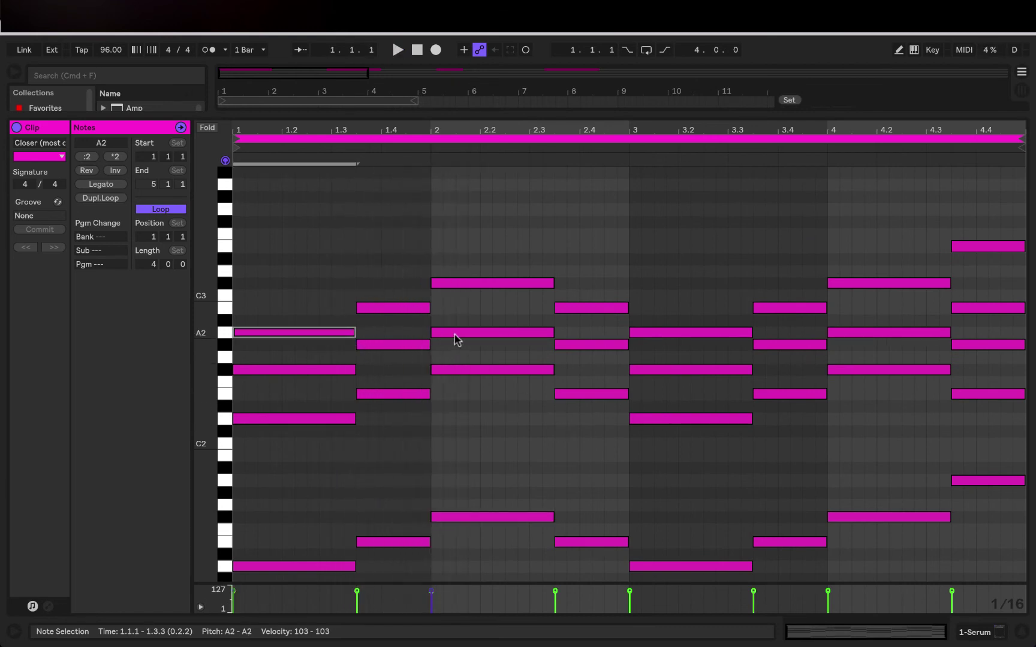
{"action": "left_click", "coordinate": [455, 335]}
{"action": "left_click", "coordinate": [458, 369]}
{"action": "left_click", "coordinate": [324, 369]}
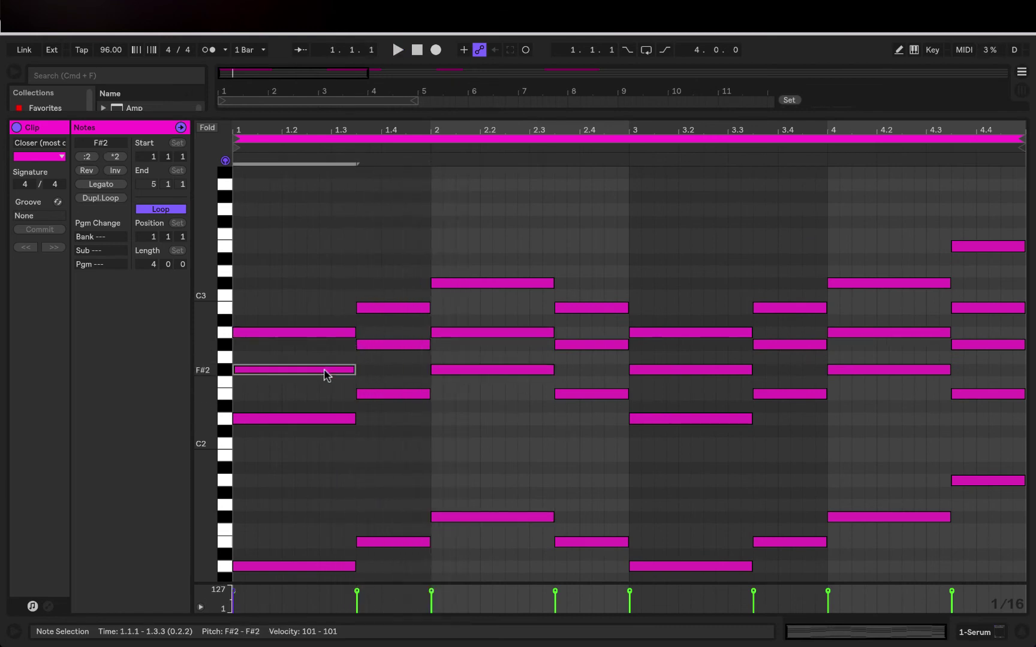
- Raise the first chord's D2 an octave and return it to D2, and play the opening of the Closer clip
{"action": "left_click", "coordinate": [334, 423]}
{"action": "key", "text": "shift+Up"}
{"action": "key", "text": "shift+Down"}
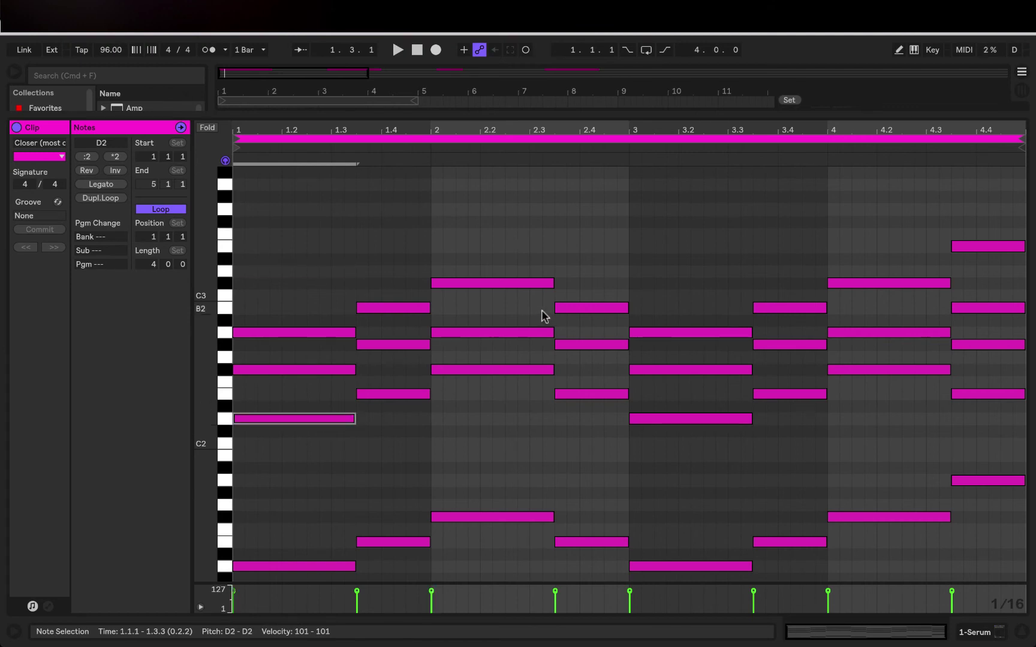
{"action": "key", "text": "space"}
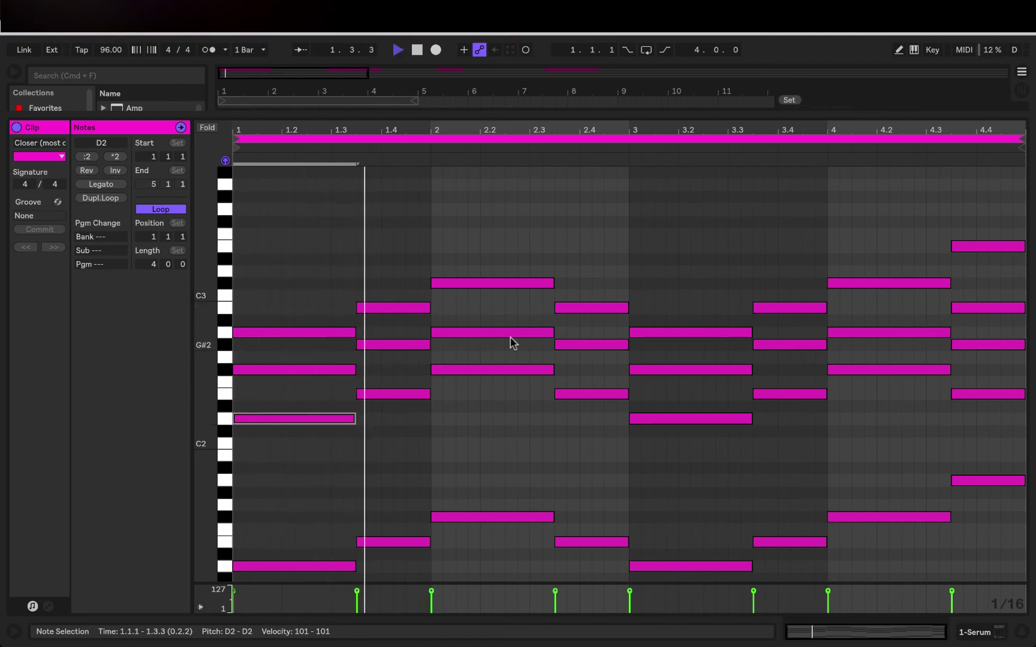
{"action": "key", "text": "space"}
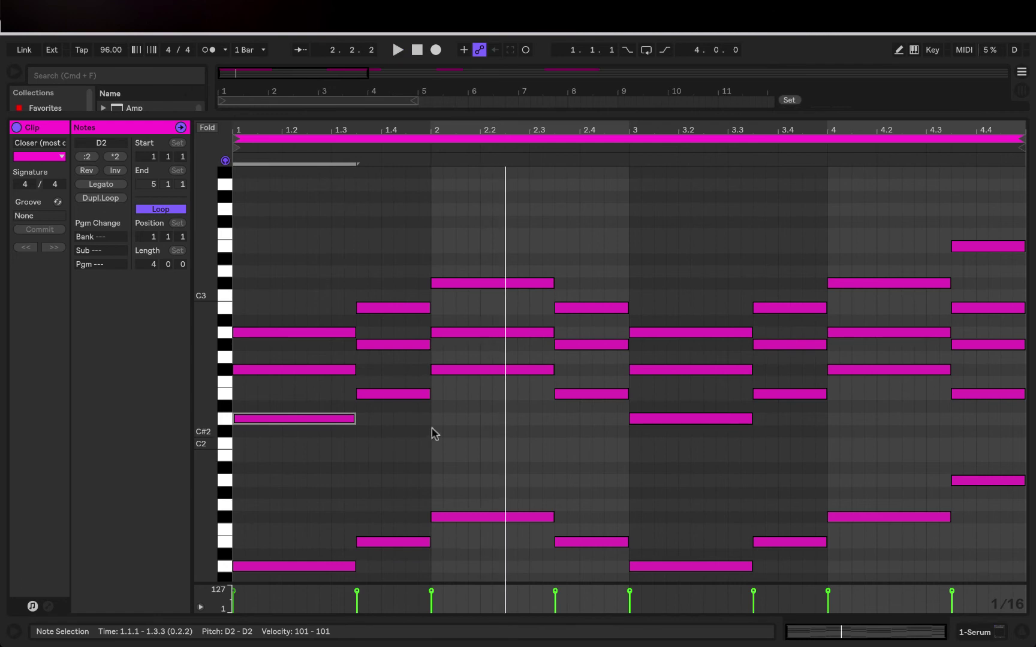
- Lower the C#3 at the start of the second bar an octave to C#2 to compare the voicing, and return it to C#3
{"action": "left_click", "coordinate": [487, 283]}
{"action": "key", "text": "shift+Down"}
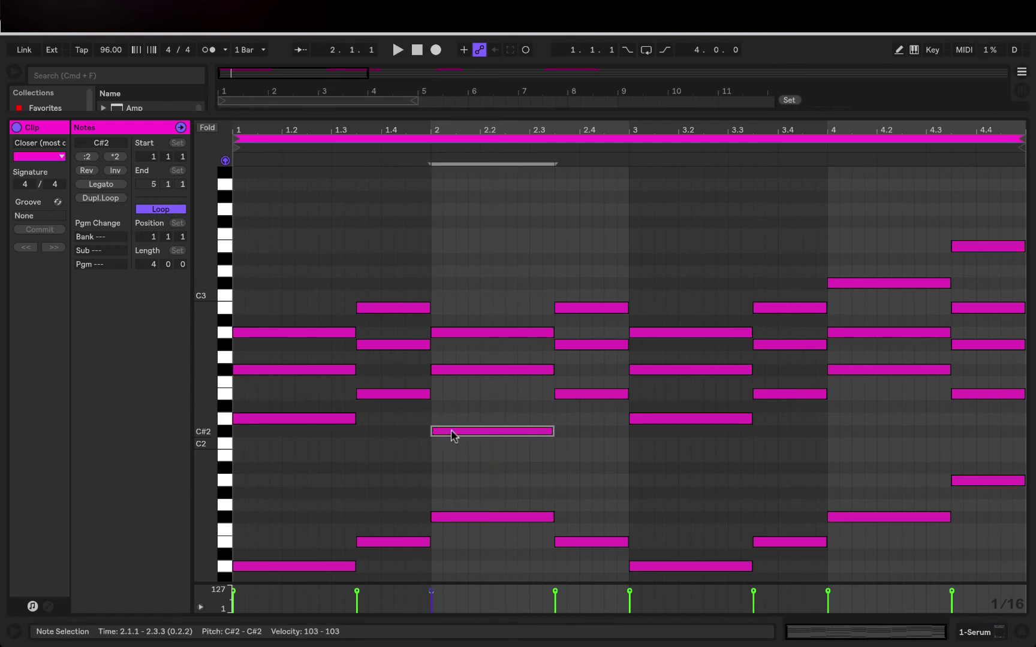
{"action": "key", "text": "shift+Up"}
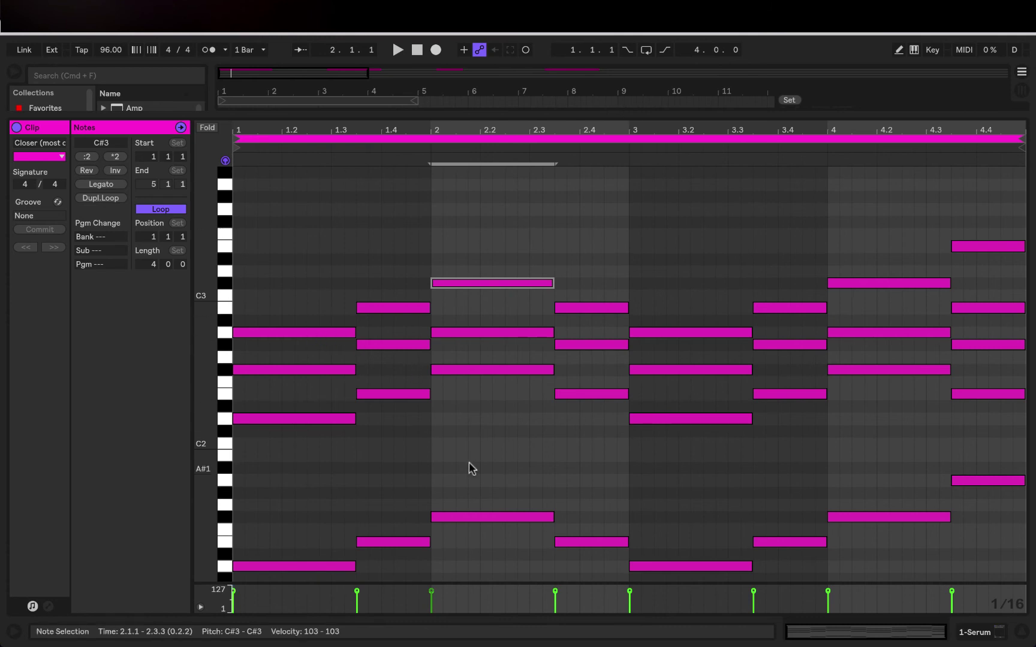
- Play the clip's opening and transpose all of its notes down two semitones to the range C1 to D3
{"action": "scroll", "coordinate": [251, 550], "scroll_direction": "down", "scroll_amount": 3}
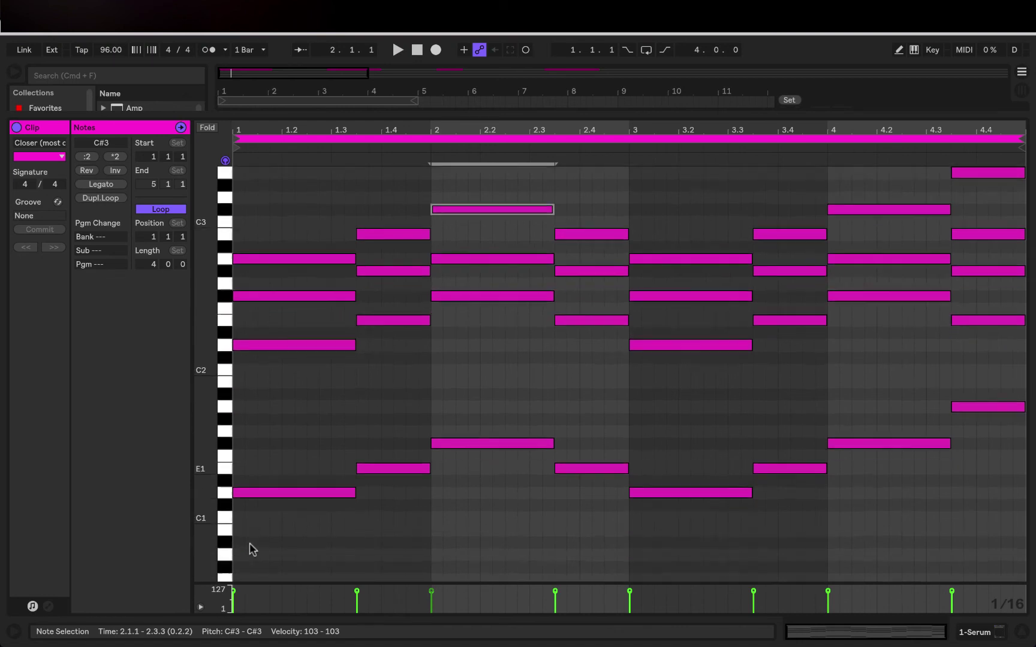
{"action": "left_click", "coordinate": [302, 516]}
{"action": "key", "text": "space"}
{"action": "key", "text": "super+a"}
{"action": "key", "text": "Down"}
{"action": "key", "text": "Down"}
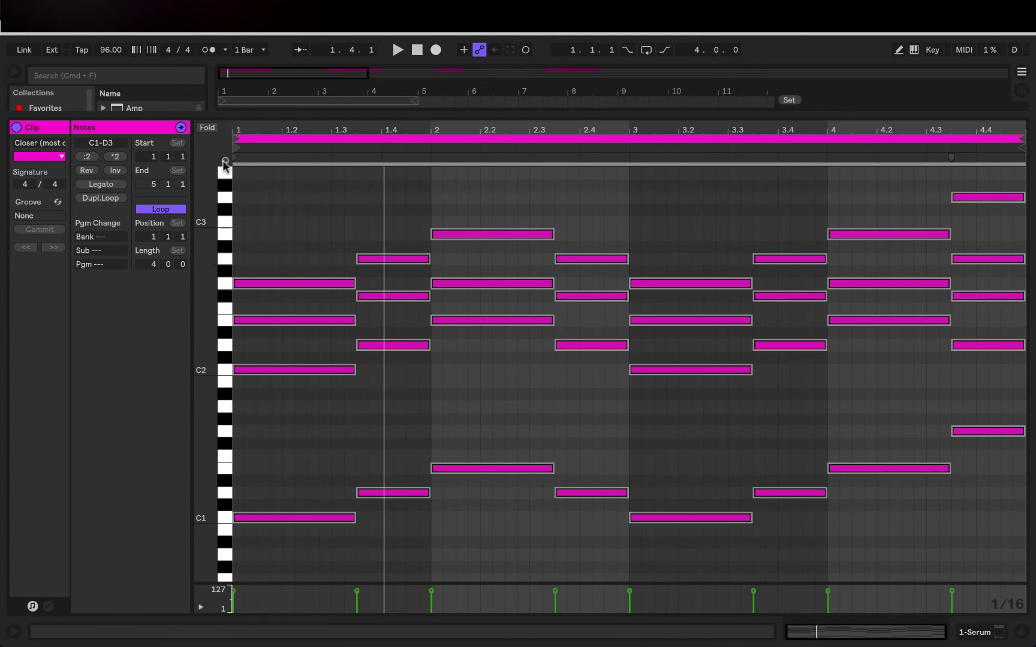
- Transpose all of the clip's notes up to the range F1 to G3 and play the four bars
{"action": "key", "text": "Up"}
{"action": "key", "text": "Up"}
{"action": "key", "text": "Up"}
{"action": "key", "text": "Up"}
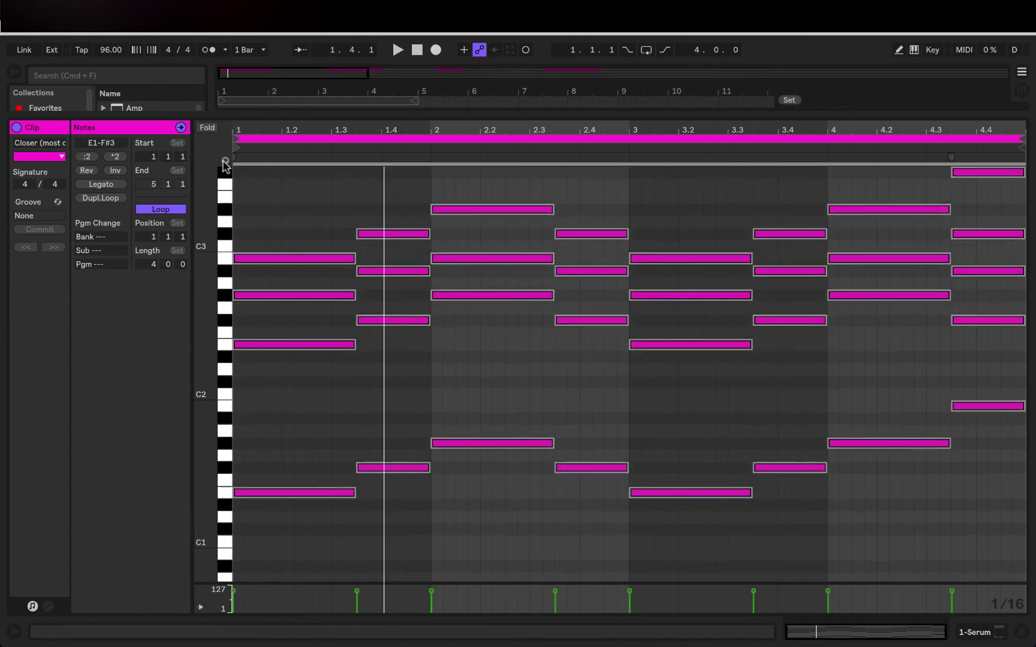
{"action": "key", "text": "Up"}
{"action": "key", "text": "space"}
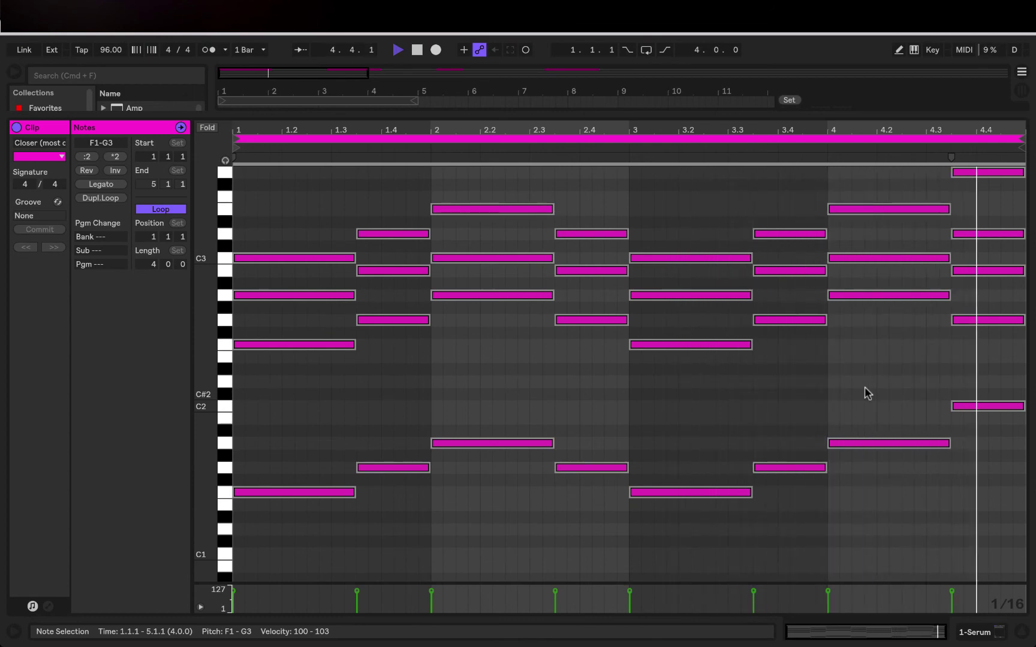
{"action": "key", "text": "space"}
- Highlight the last chord of the fourth bar and the chords across the first three bars
{"action": "left_click", "coordinate": [997, 463]}
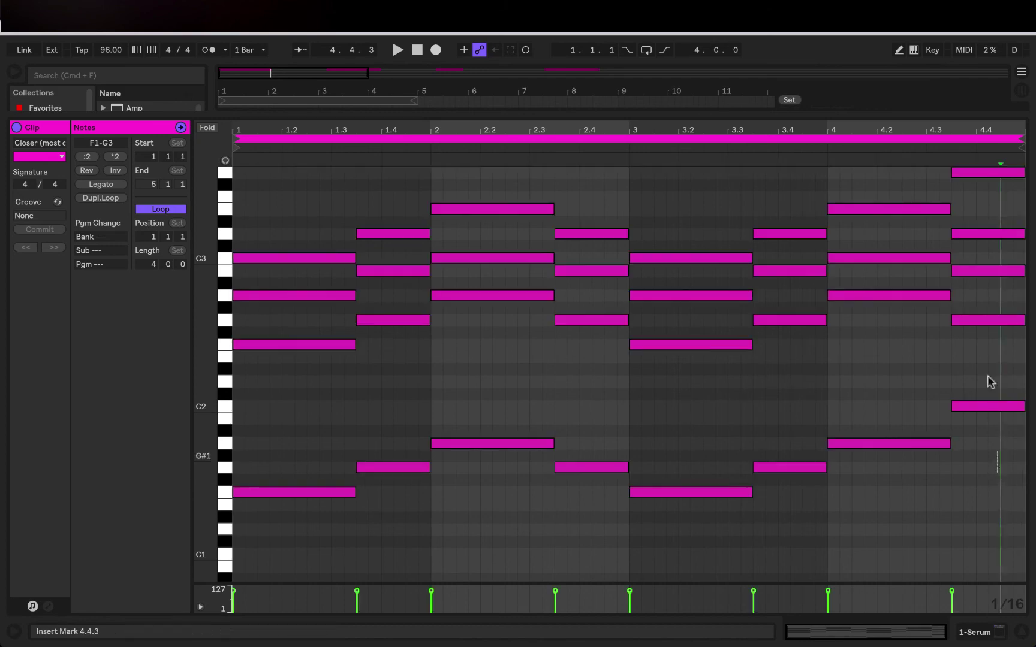
{"action": "left_click_drag", "start_coordinate": [987, 381], "coordinate": [977, 174]}
{"action": "left_click", "coordinate": [623, 384]}
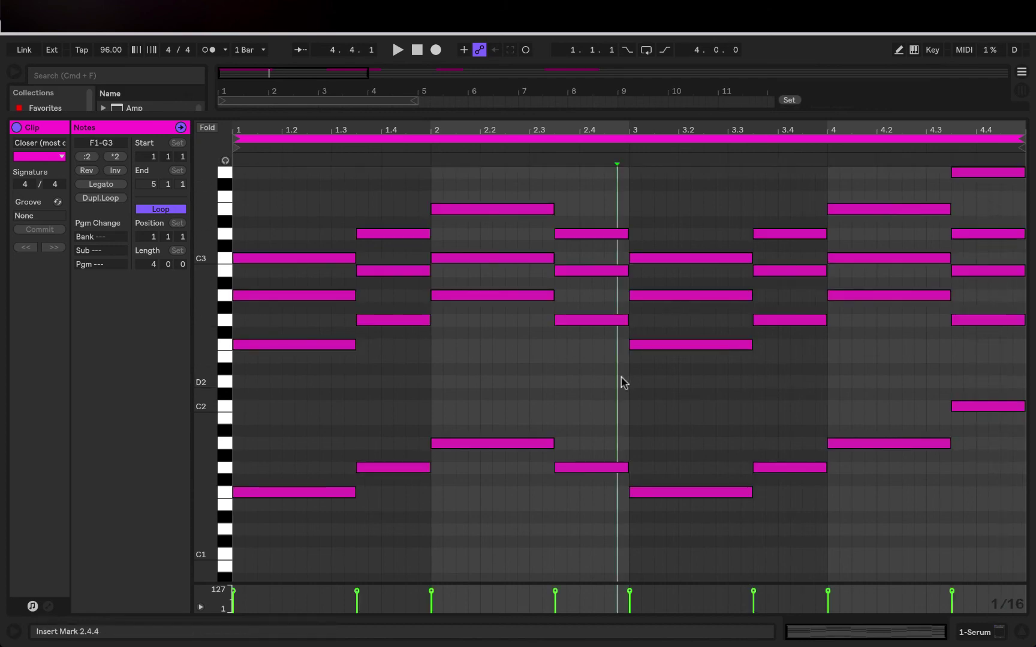
{"action": "left_click", "coordinate": [295, 531]}
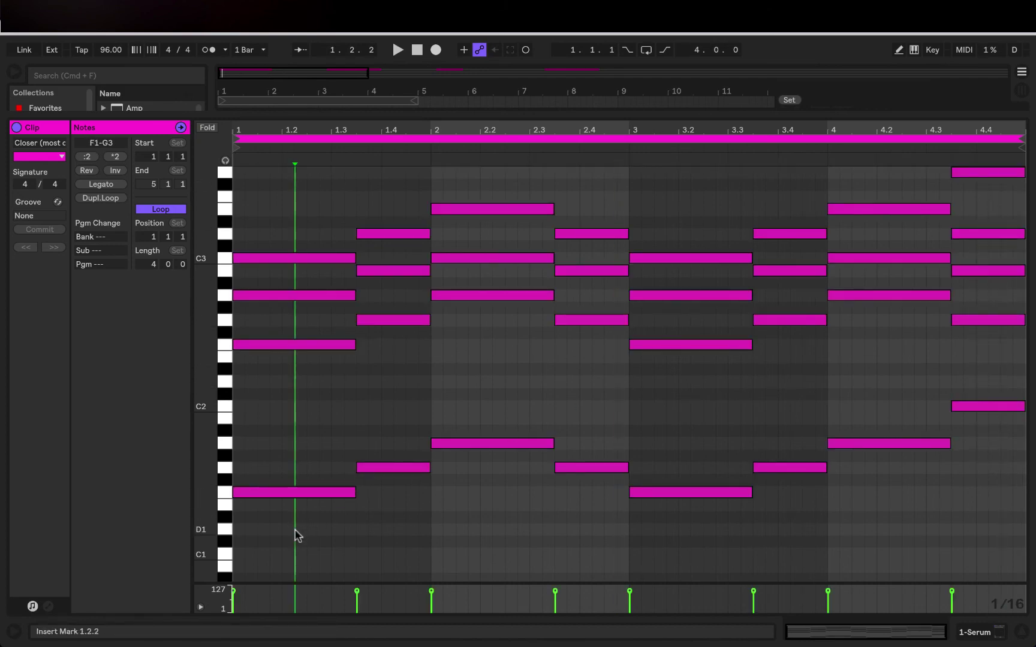
{"action": "left_click_drag", "start_coordinate": [295, 531], "coordinate": [755, 185]}
{"action": "left_click", "coordinate": [629, 221]}
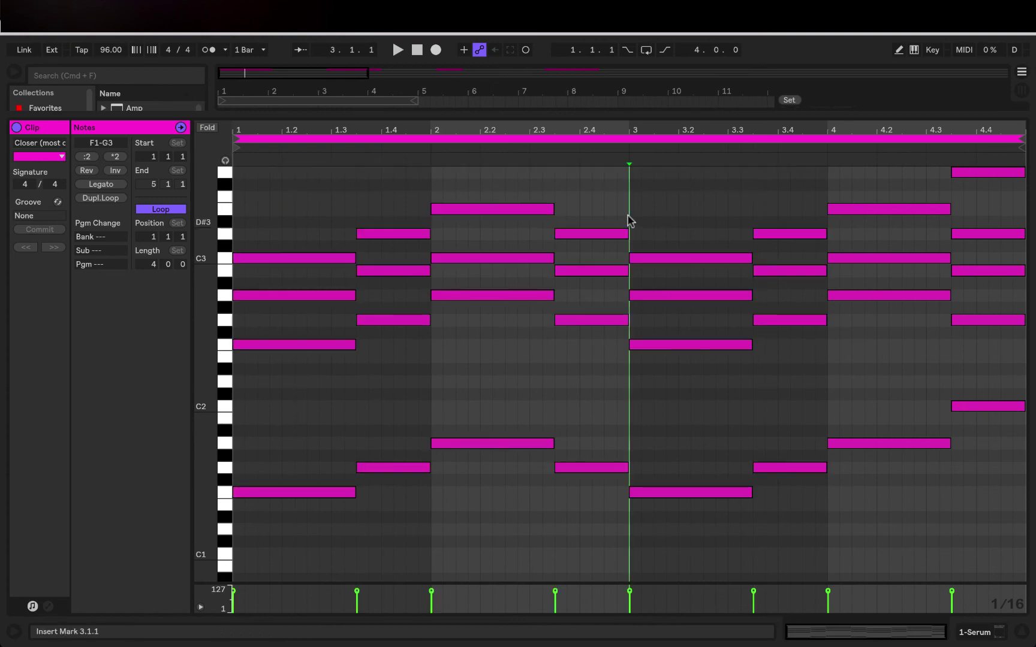
- Turn note preview back on, enlarge the note editor further, and highlight all the C3 notes shared by the chords
{"action": "left_click", "coordinate": [225, 161]}
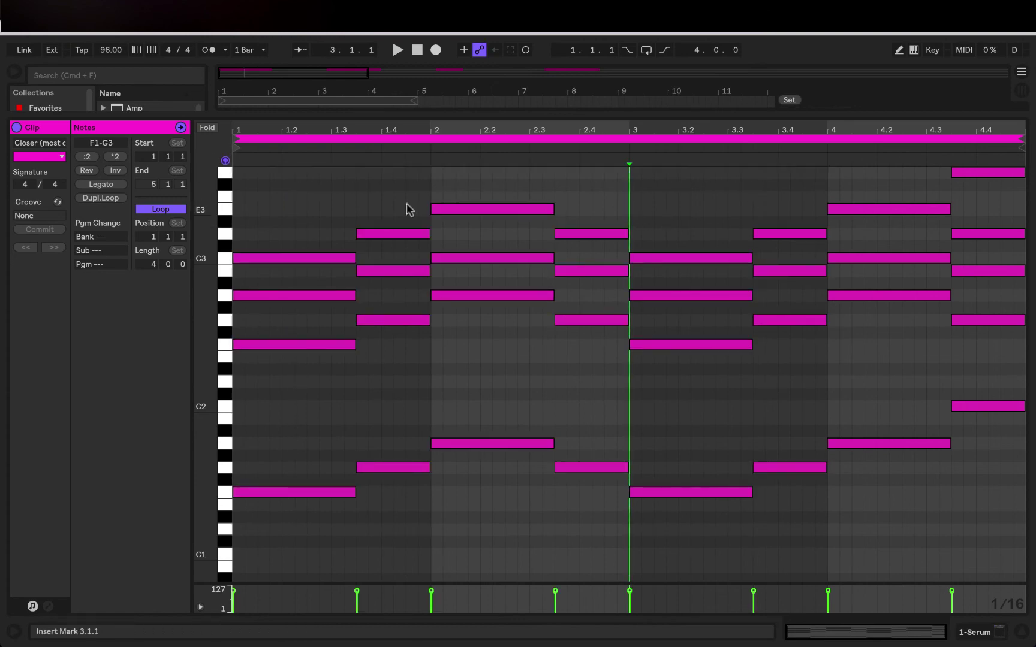
{"action": "scroll", "coordinate": [407, 210], "scroll_direction": "down", "scroll_amount": 1}
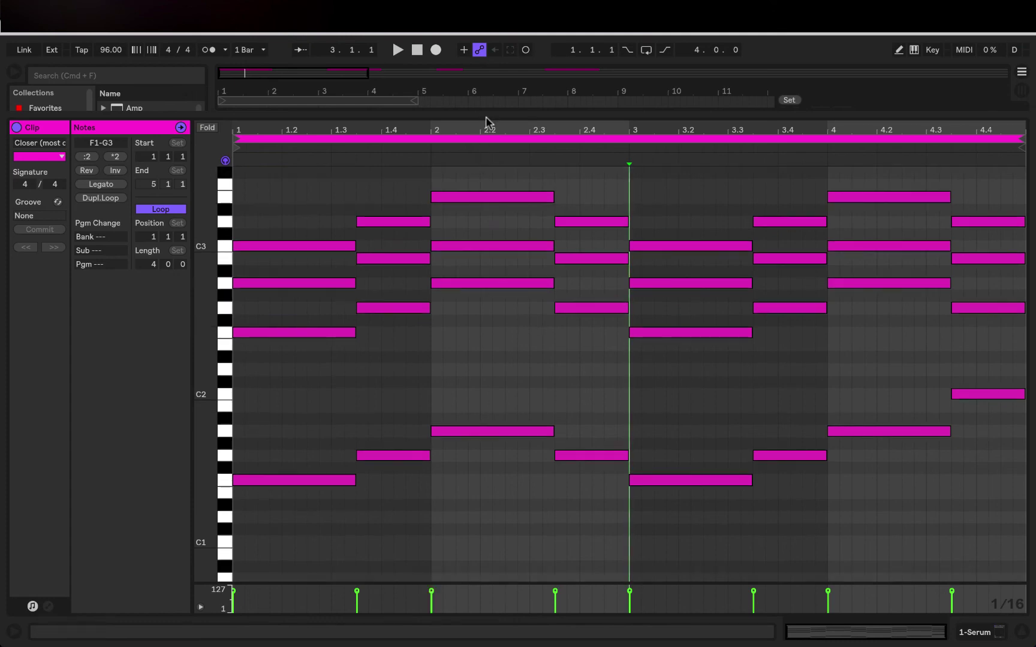
{"action": "left_click_drag", "start_coordinate": [485, 117], "coordinate": [488, 65]}
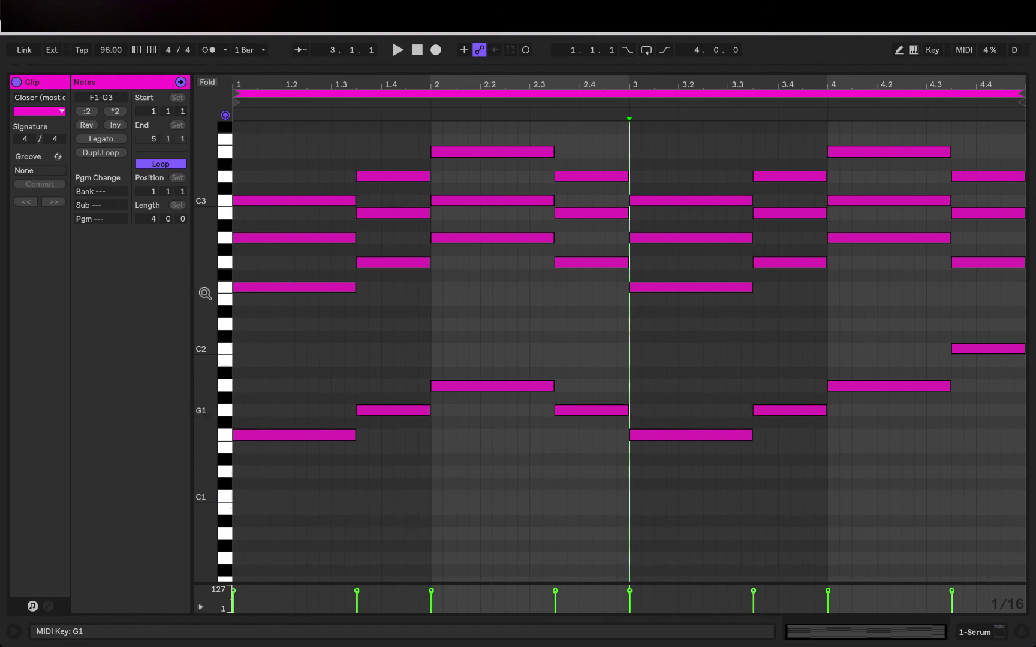
{"action": "left_click", "coordinate": [227, 202]}
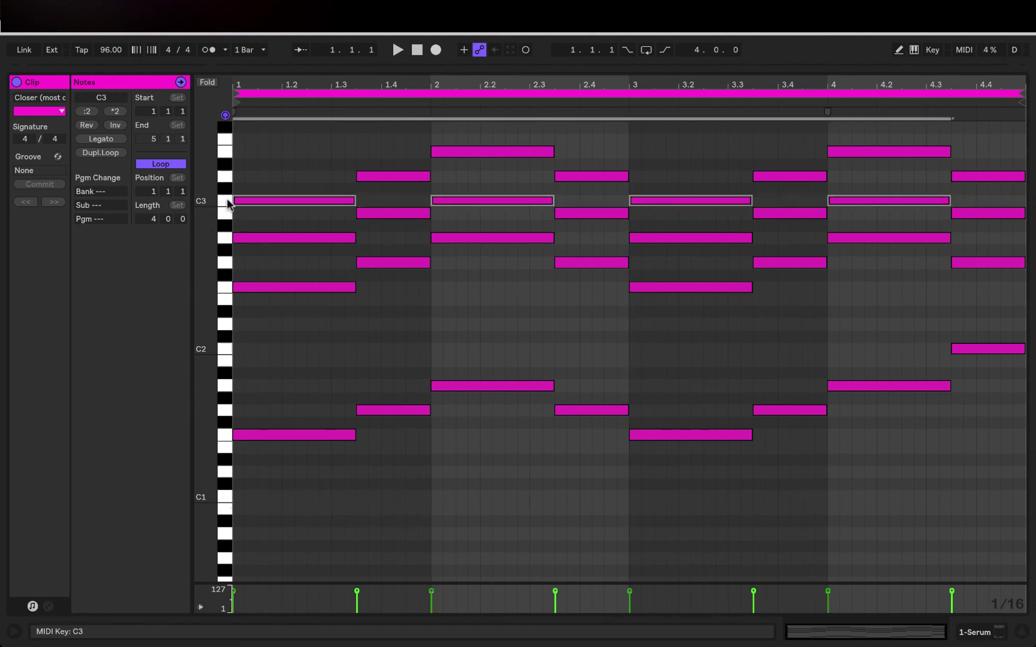
{"action": "scroll", "coordinate": [340, 287], "scroll_direction": "up", "scroll_amount": 5}
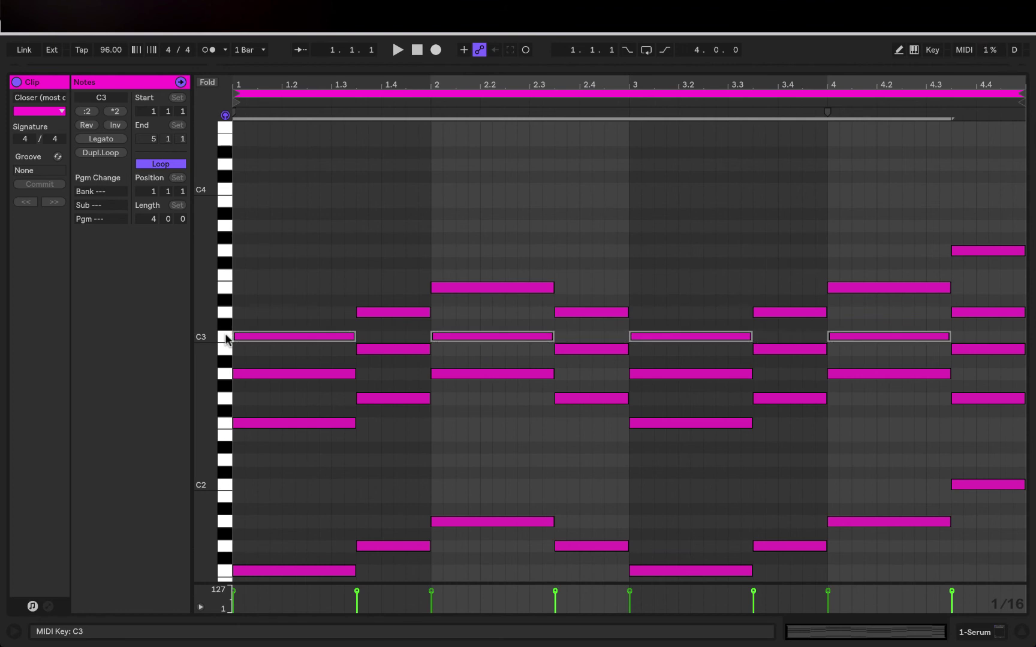
{"action": "scroll", "coordinate": [228, 338], "scroll_direction": "down", "scroll_amount": 3}
- Highlight the first chord and raise its bass note F1 seven semitones to C2
{"action": "left_click_drag", "start_coordinate": [316, 529], "coordinate": [308, 242]}
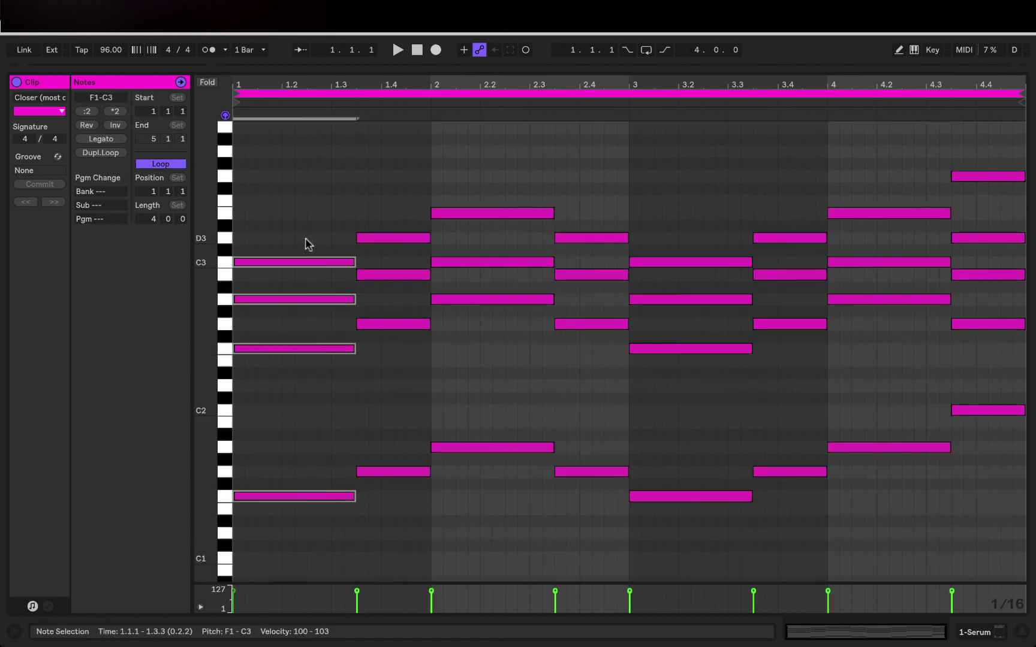
{"action": "left_click", "coordinate": [299, 496]}
{"action": "key", "text": "Up"}
{"action": "key", "text": "Up"}
{"action": "key", "text": "Up"}
{"action": "key", "text": "Up"}
{"action": "key", "text": "Up"}
{"action": "key", "text": "Up"}
{"action": "key", "text": "Up"}
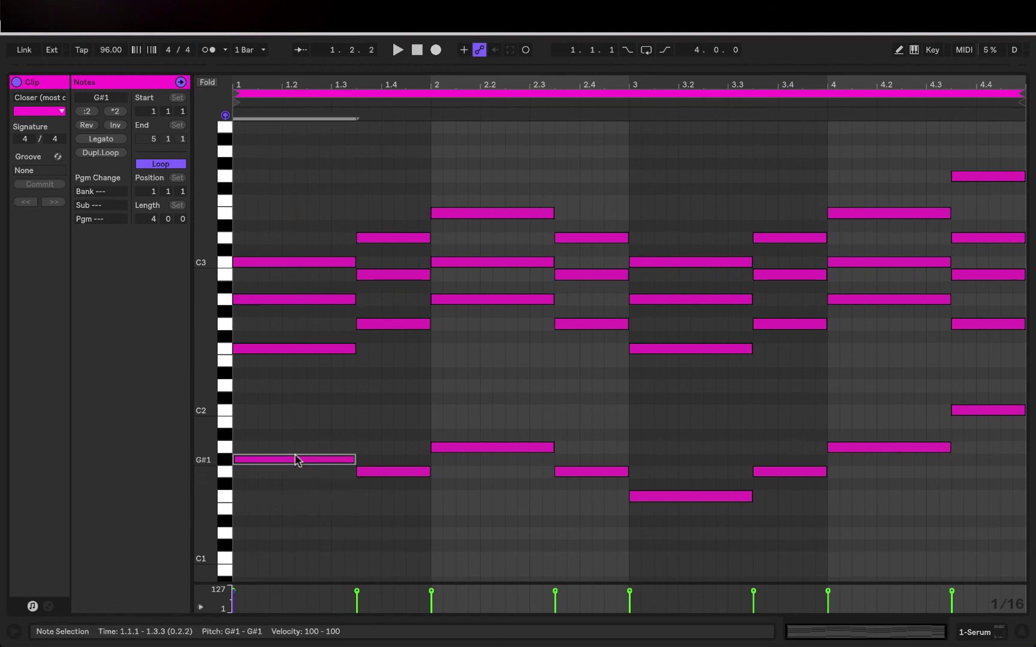
- Raise the first chord's F2 two semitones to G2
{"action": "left_click", "coordinate": [278, 349]}
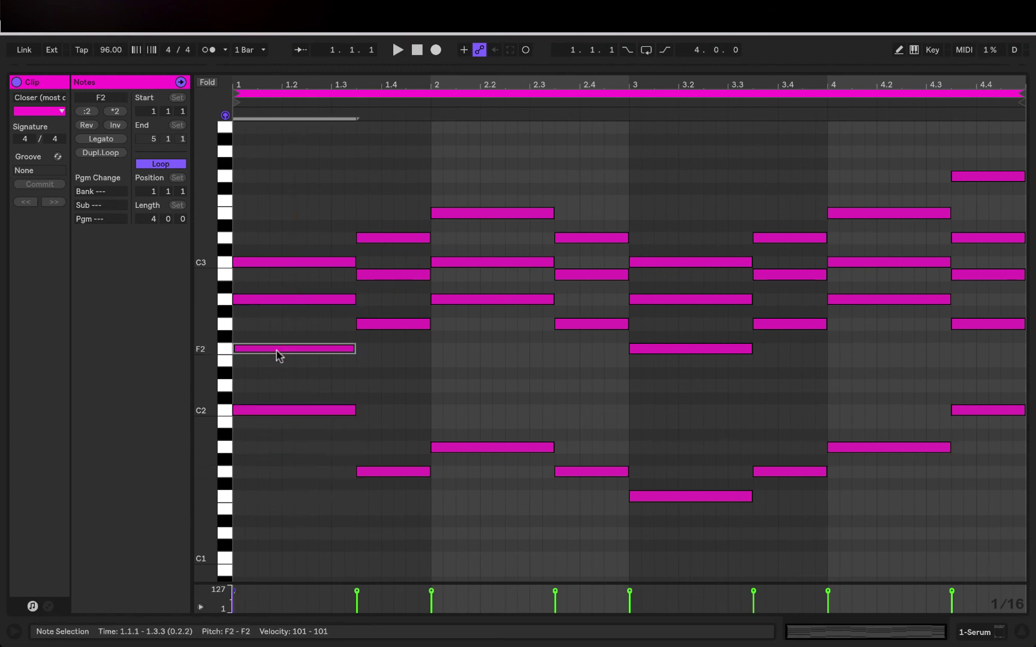
{"action": "key", "text": "Up"}
{"action": "key", "text": "Up"}
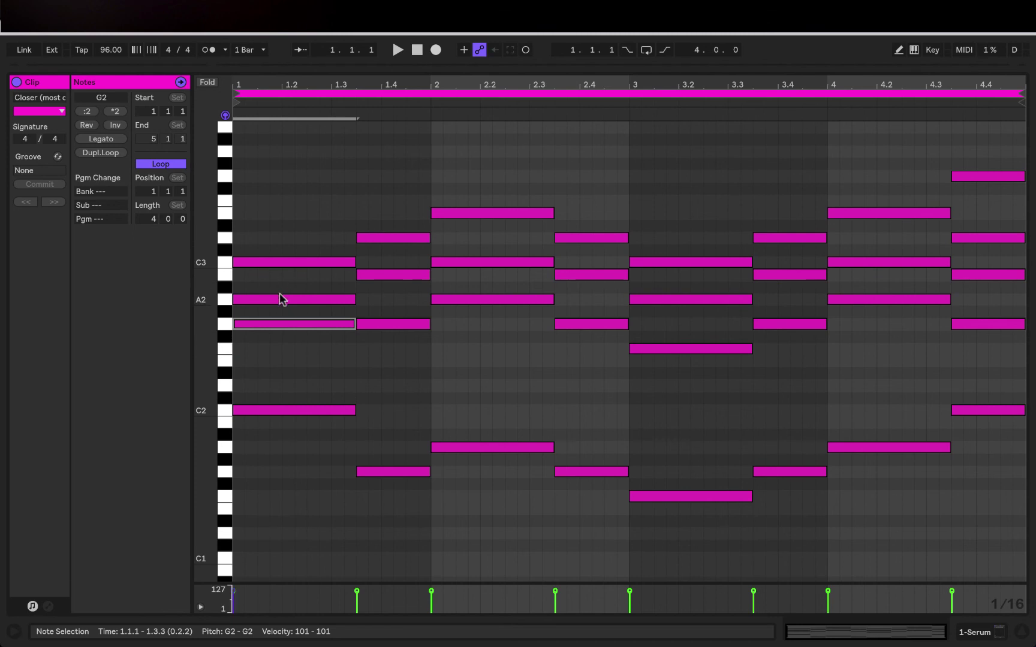
- Lower the first chord's A2 two semitones to G2, and add an E3 note lasting the whole chord
{"action": "left_click", "coordinate": [279, 300]}
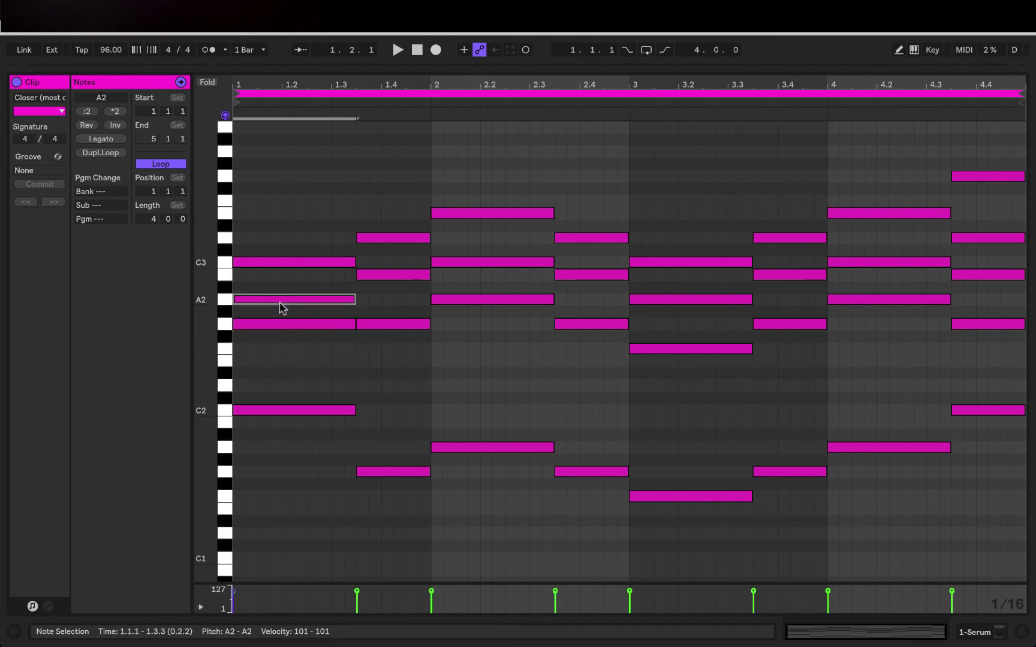
{"action": "key", "text": "Down"}
{"action": "key", "text": "Down"}
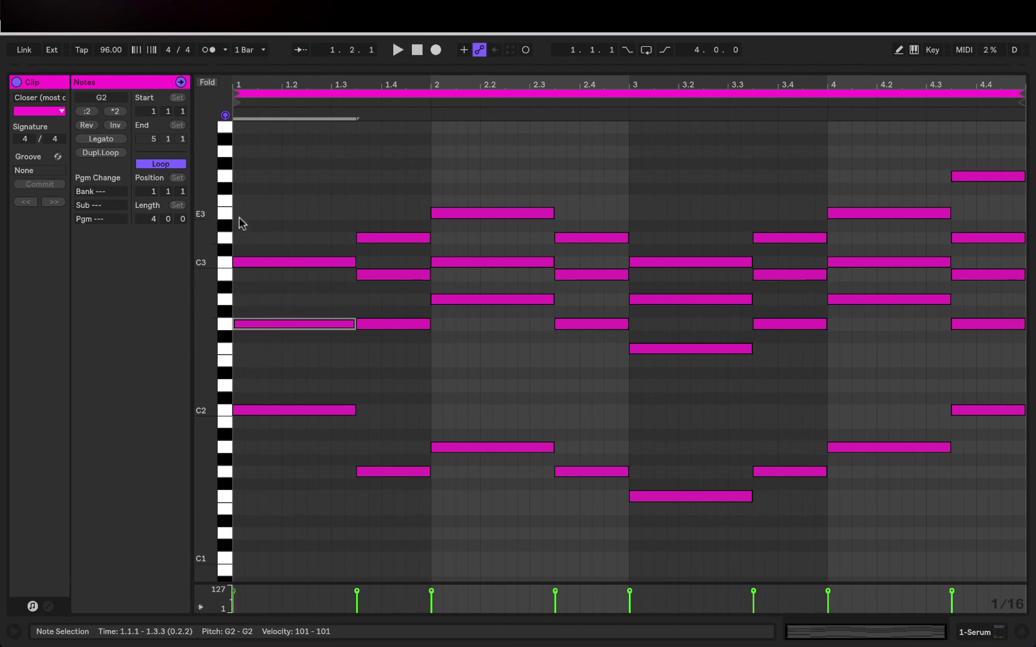
{"action": "left_click_drag", "start_coordinate": [240, 214], "coordinate": [356, 214]}
{"action": "key", "text": "space"}
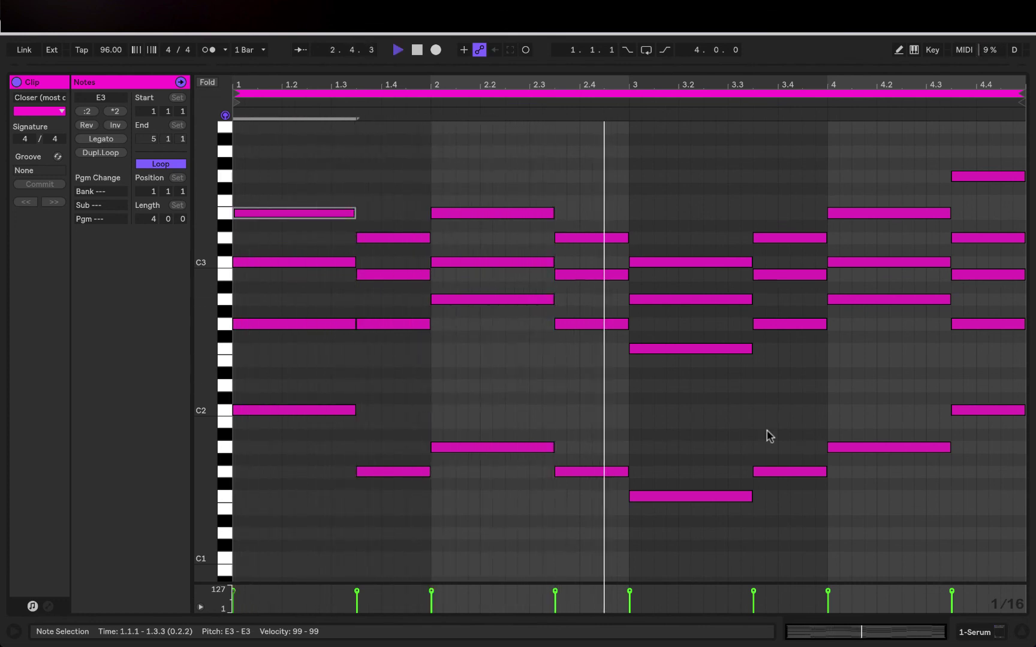
{"action": "key", "text": "space"}
{"action": "left_click", "coordinate": [357, 450]}
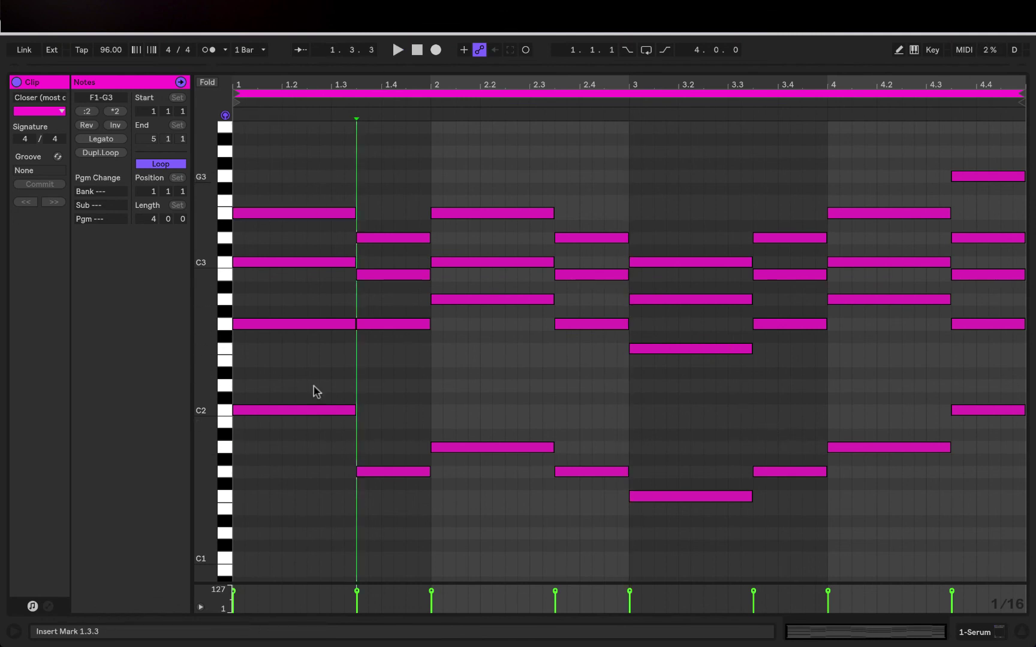
- Raise the first chord's G2 an octave to G3 and play the progression
{"action": "left_click", "coordinate": [310, 323]}
{"action": "key", "text": "shift+Up"}
{"action": "key", "text": "shift+Down"}
{"action": "key", "text": "shift+Up"}
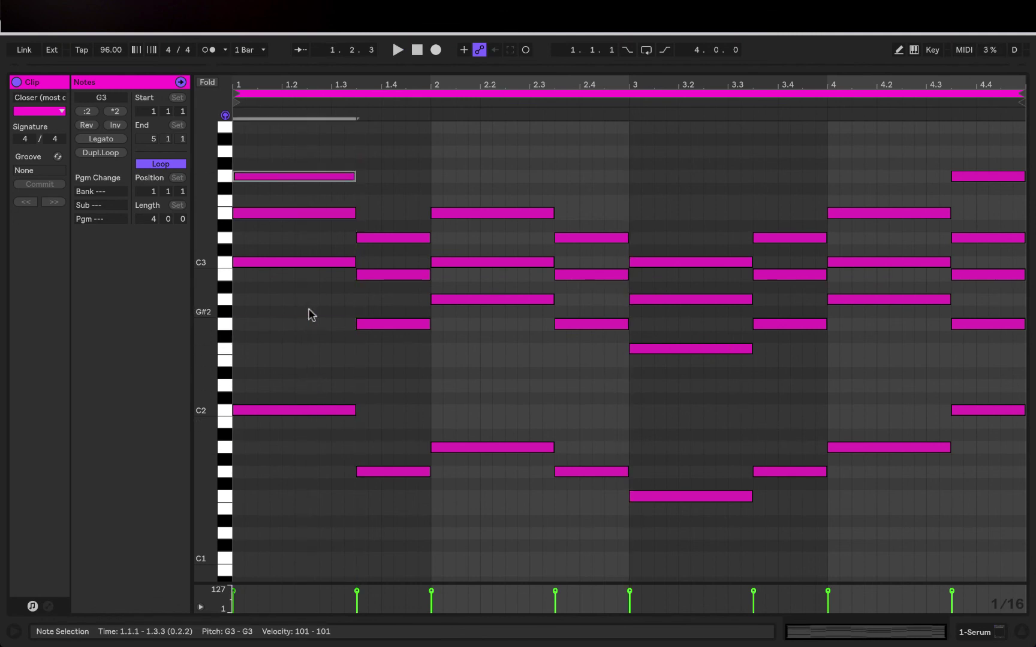
{"action": "key", "text": "space"}
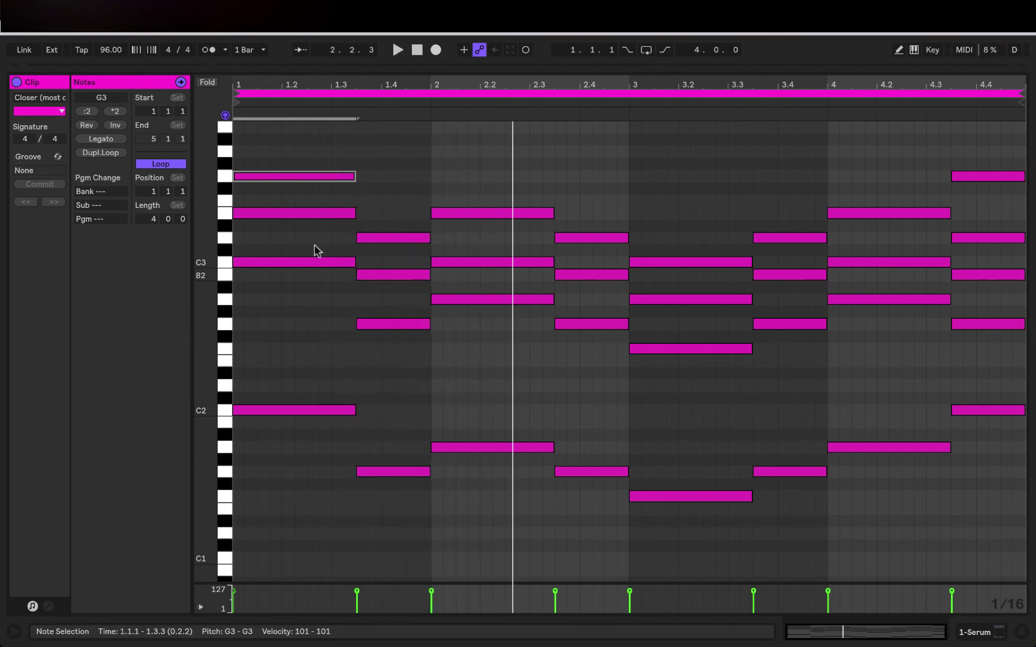
{"action": "key", "text": "space"}
{"action": "left_click", "coordinate": [328, 247]}
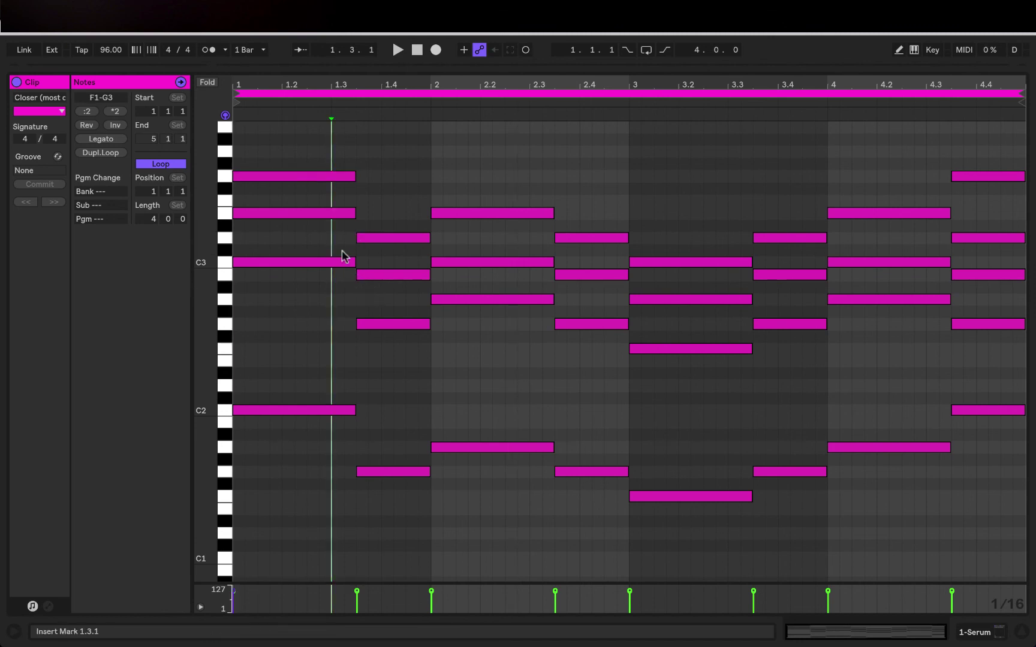
- Lower the first chord's E3 and G3 an octave to E2 and G2, and audition the lower voicing
{"action": "left_click_drag", "start_coordinate": [342, 249], "coordinate": [339, 146]}
{"action": "key", "text": "shift+Down"}
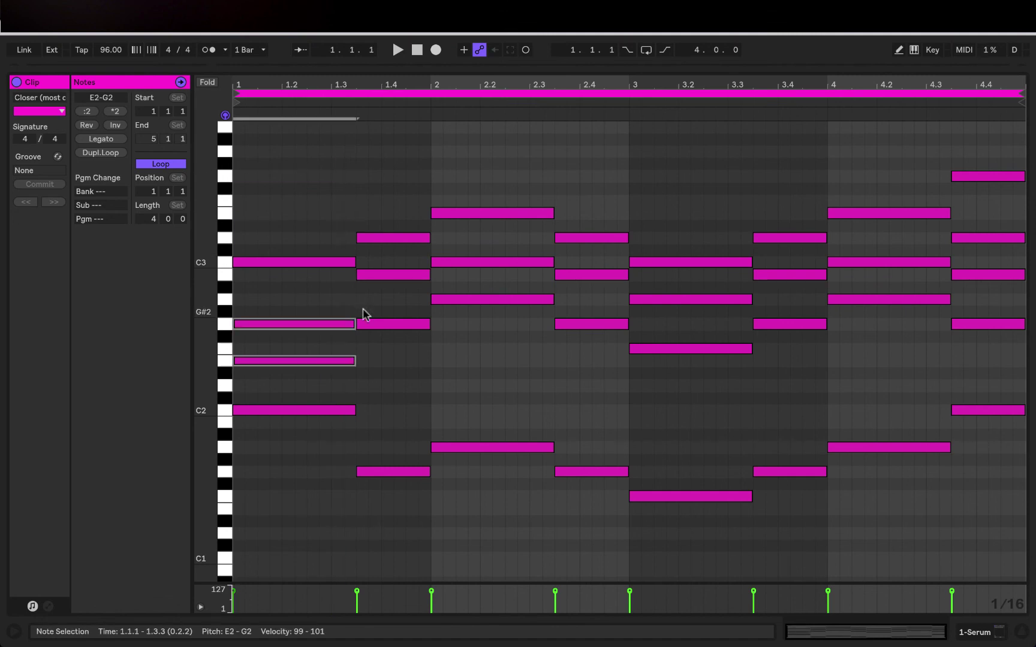
{"action": "left_click", "coordinate": [328, 323]}
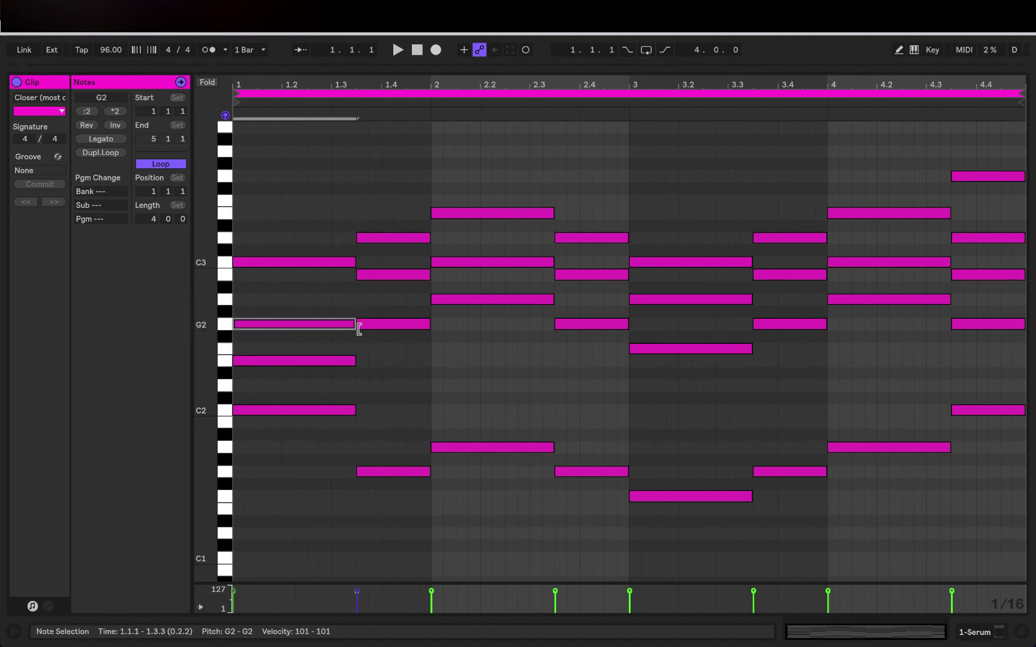
{"action": "key", "text": "shift+Up"}
{"action": "key", "text": "shift+Down"}
{"action": "key", "text": "space"}
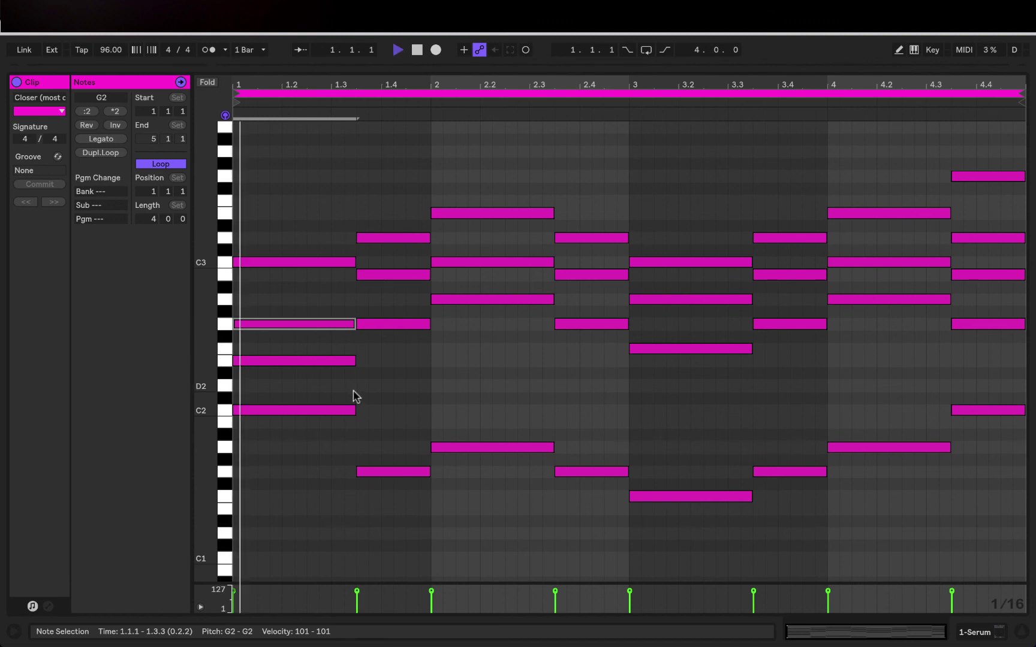
{"action": "left_click", "coordinate": [418, 381]}
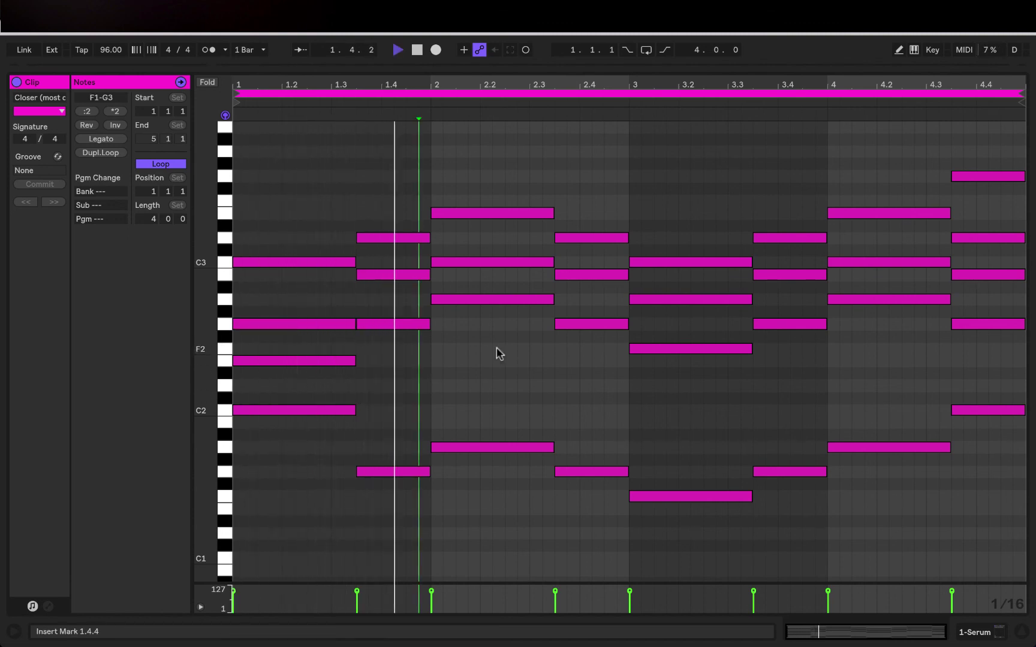
{"action": "key", "text": "space"}
- Raise the first chord's E2 and G2 back up an octave to E3 and G3
{"action": "left_click", "coordinate": [284, 262]}
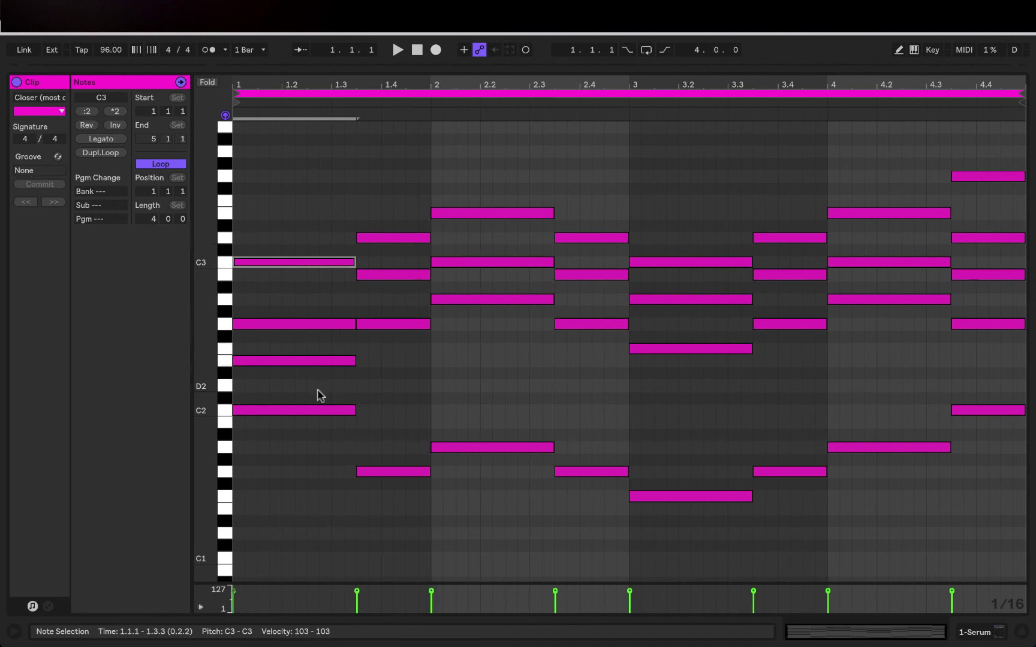
{"action": "left_click_drag", "start_coordinate": [319, 396], "coordinate": [311, 319]}
{"action": "key", "text": "shift+Up"}
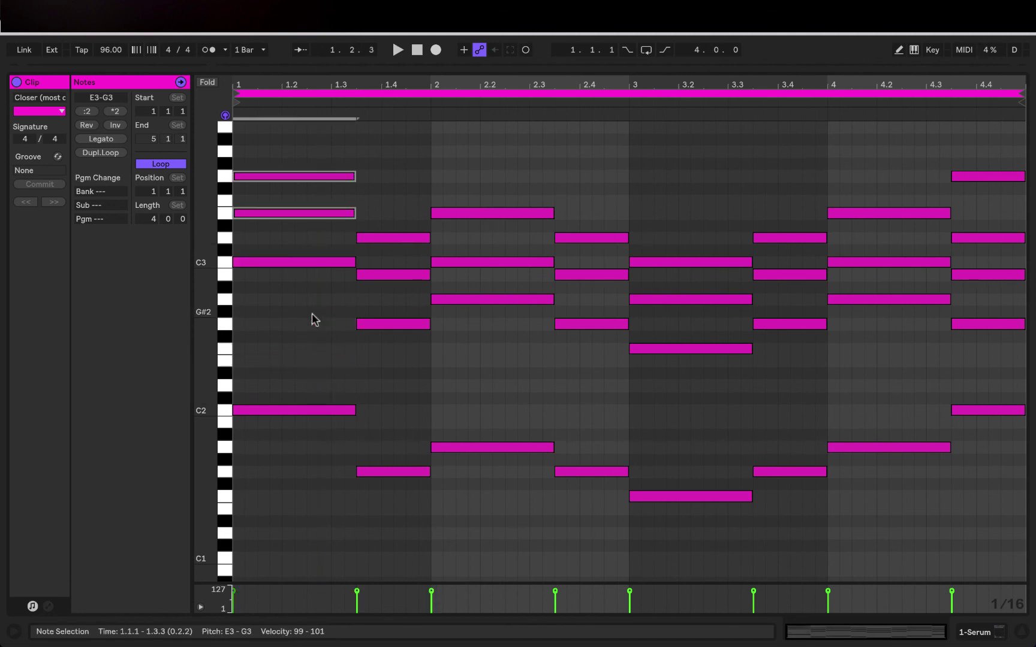
{"action": "left_click", "coordinate": [315, 313]}
- Try the first chord with C3 and E3 raised an octave, and return both notes to their original octave
{"action": "scroll", "coordinate": [335, 327], "scroll_direction": "up", "scroll_amount": 5}
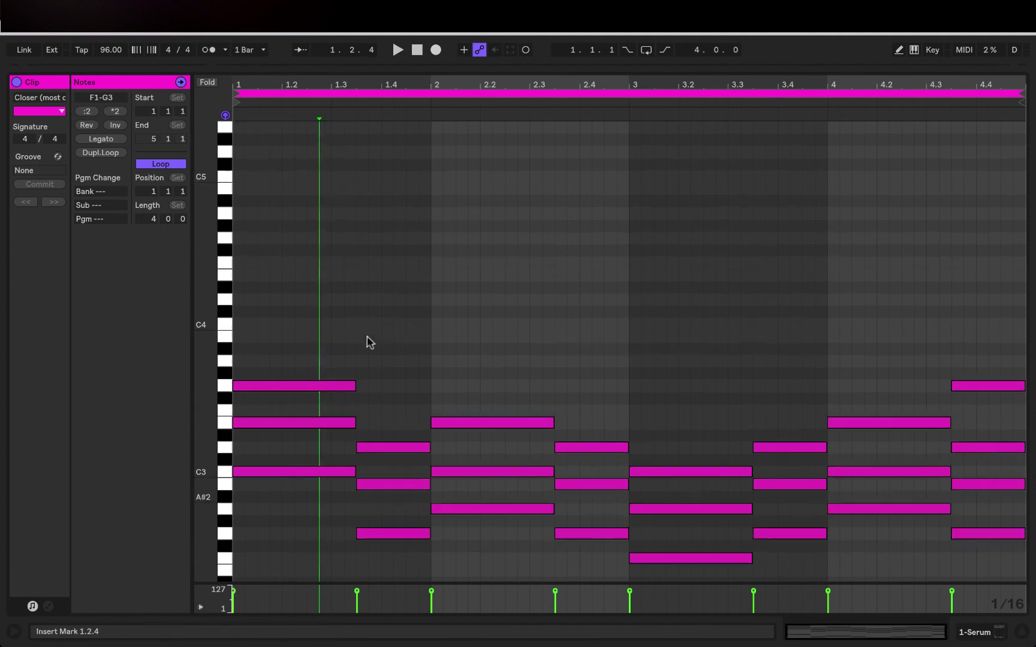
{"action": "left_click", "coordinate": [304, 513]}
{"action": "left_click", "coordinate": [303, 472]}
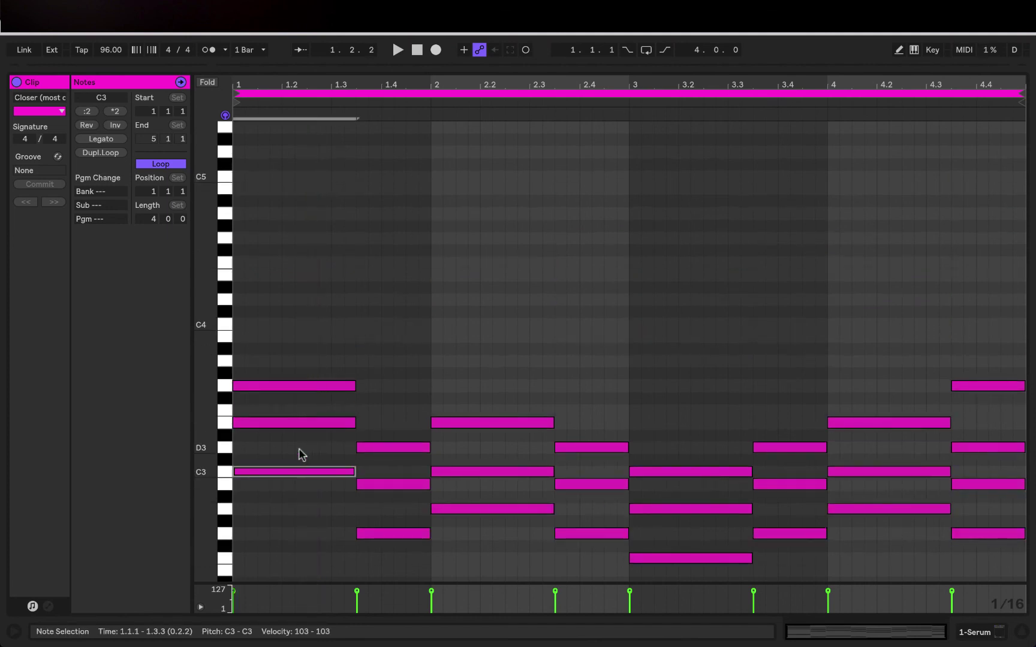
{"action": "key", "text": "shift+Up"}
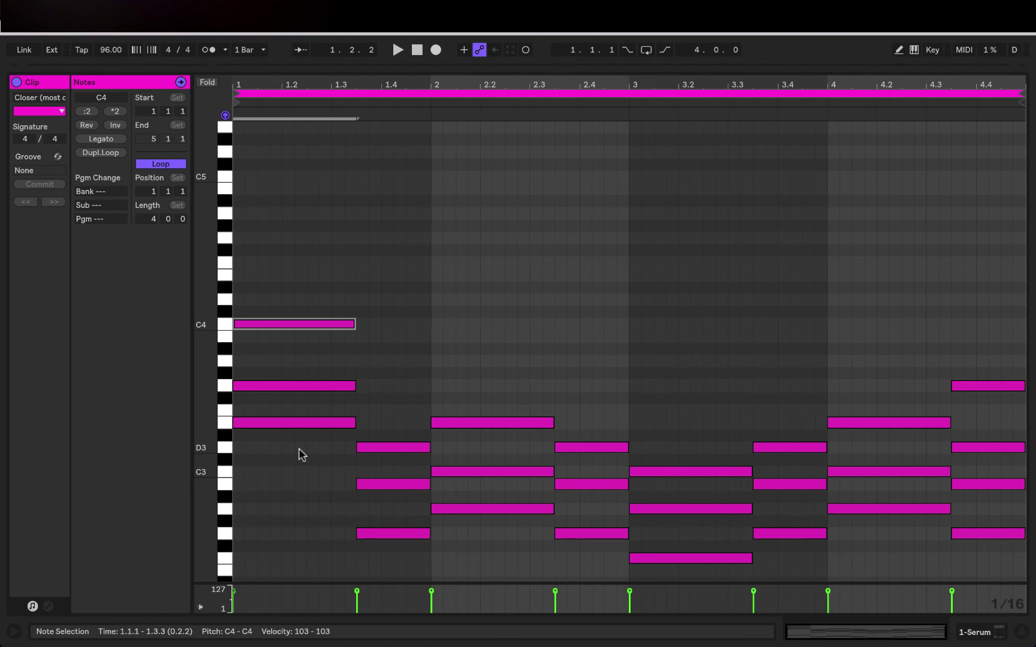
{"action": "left_click", "coordinate": [335, 422]}
{"action": "key", "text": "shift+Up"}
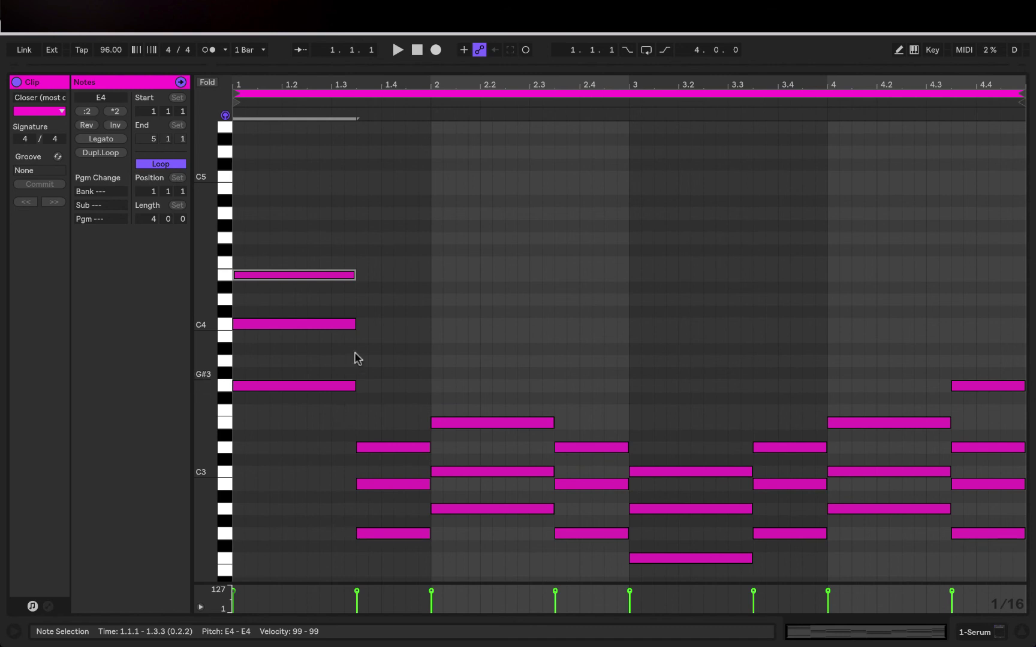
{"action": "left_click_drag", "start_coordinate": [354, 356], "coordinate": [298, 250]}
{"action": "key", "text": "shift+Down"}
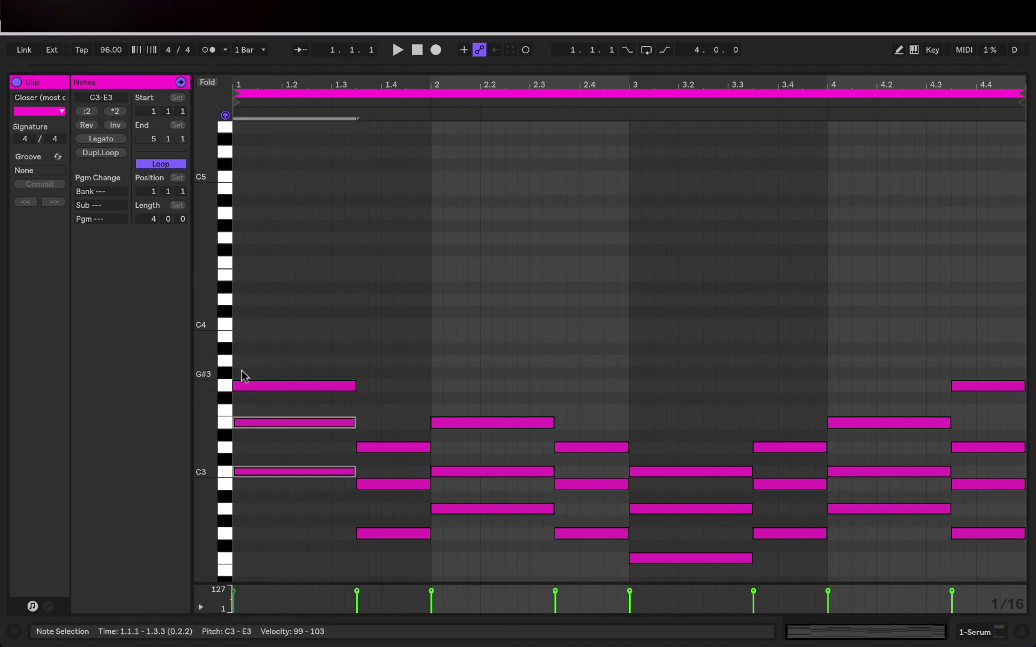
- Add a B3 note across the full length of the first chord and play it
{"action": "double_click", "coordinate": [239, 338]}
{"action": "left_click_drag", "start_coordinate": [245, 337], "coordinate": [354, 339]}
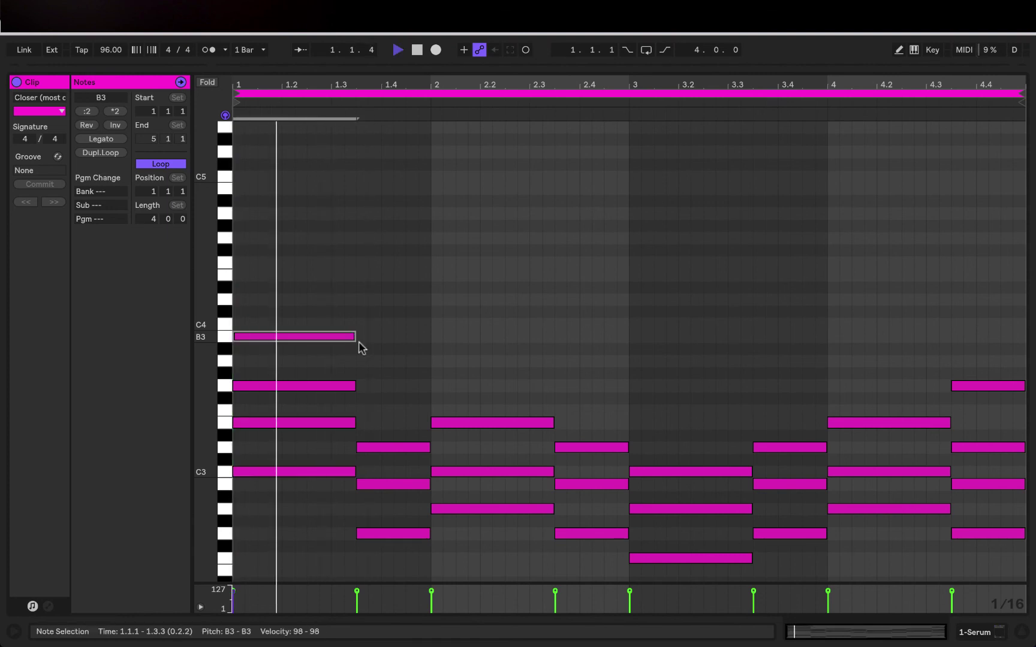
{"action": "key", "text": "space"}
- Raise the first chord's C3 an octave to C4, directly above the B3, and audition the chord
{"action": "scroll", "coordinate": [402, 384], "scroll_direction": "down", "scroll_amount": 5}
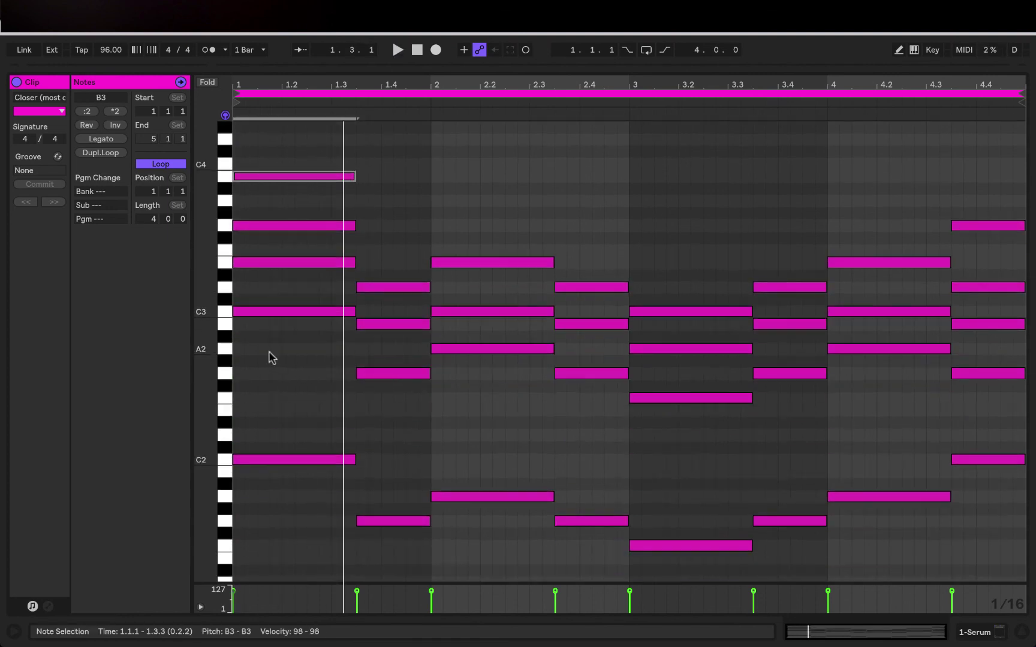
{"action": "left_click", "coordinate": [271, 335]}
{"action": "left_click", "coordinate": [270, 314]}
{"action": "key", "text": "shift+Up"}
{"action": "scroll", "coordinate": [272, 319], "scroll_direction": "up", "scroll_amount": 3}
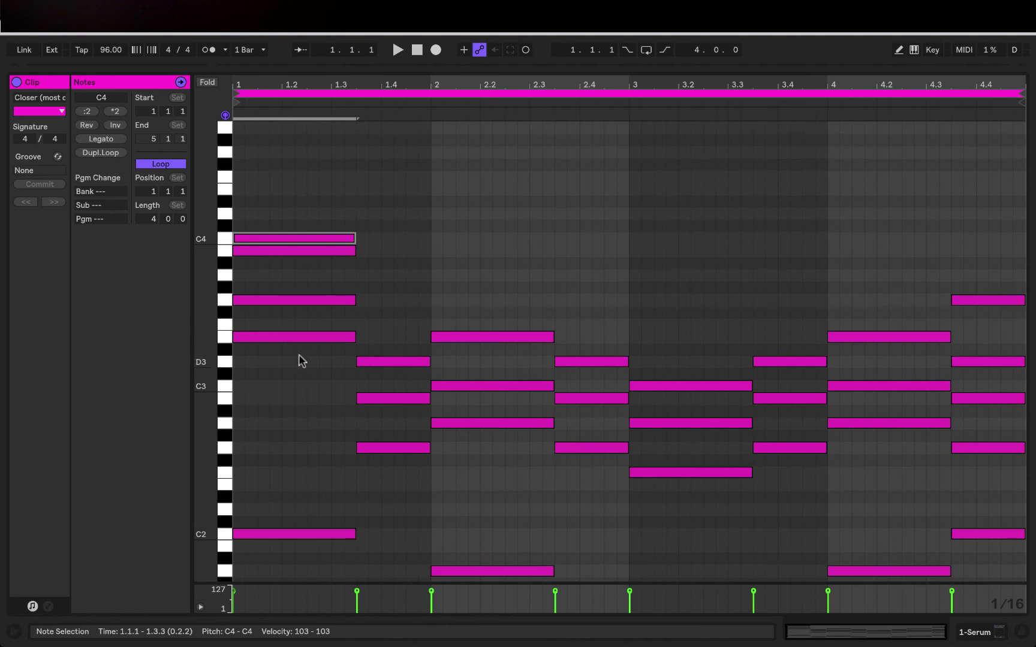
{"action": "key", "text": "space"}
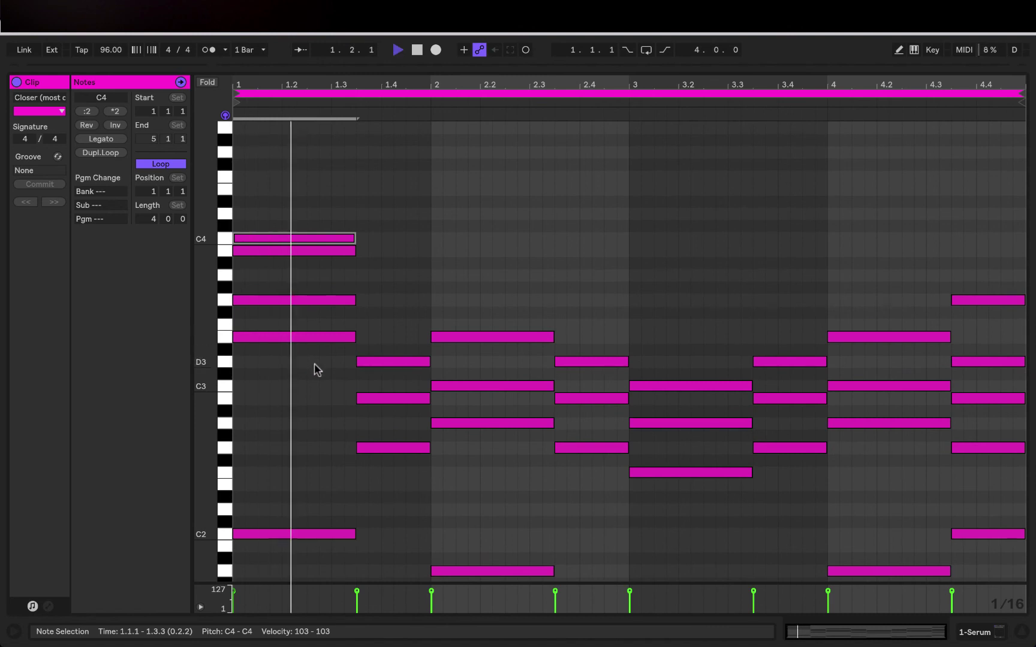
{"action": "key", "text": "space"}
- Raise the first chord's E3 and G3 an octave to E4 and G4, auditioning the chord between moves
{"action": "left_click", "coordinate": [305, 337]}
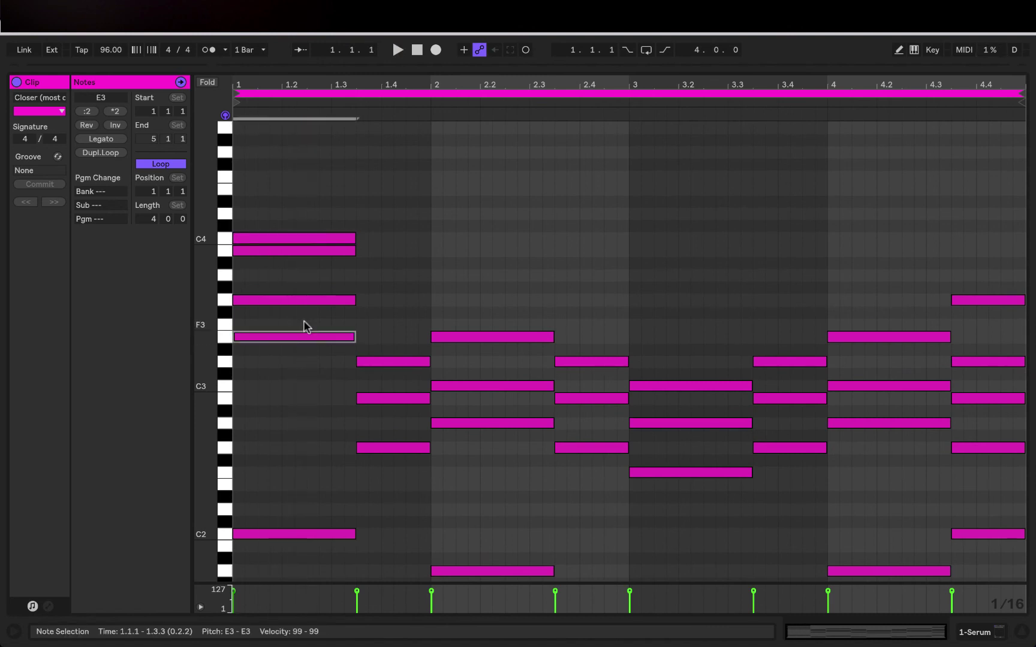
{"action": "key", "text": "shift+Up"}
{"action": "key", "text": "space"}
{"action": "scroll", "coordinate": [304, 326], "scroll_direction": "up", "scroll_amount": 3}
{"action": "key", "text": "space"}
{"action": "left_click", "coordinate": [295, 394]}
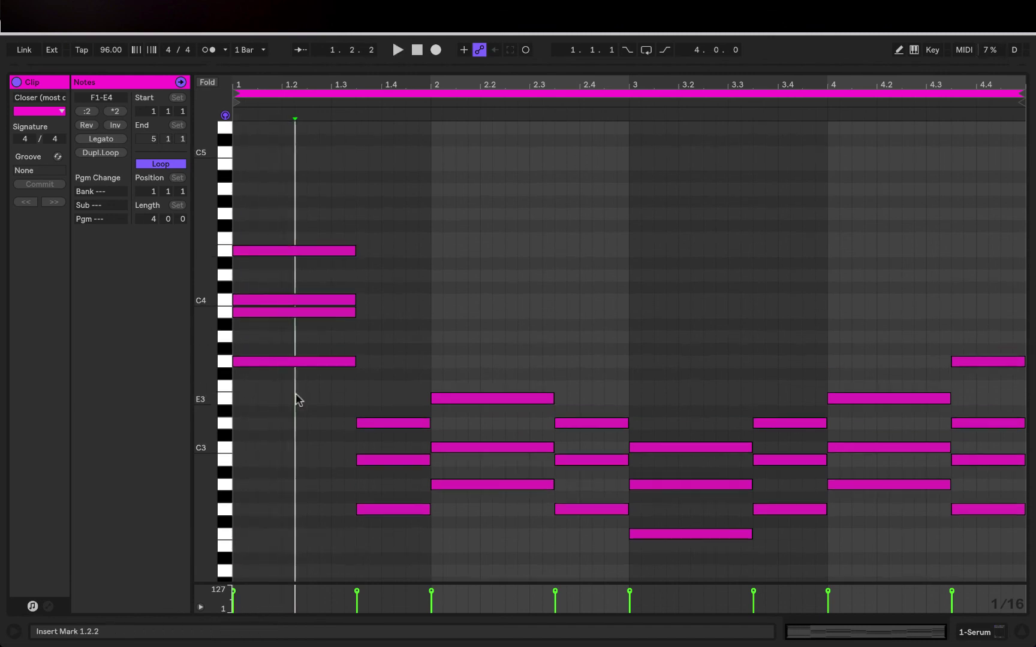
{"action": "left_click", "coordinate": [299, 361]}
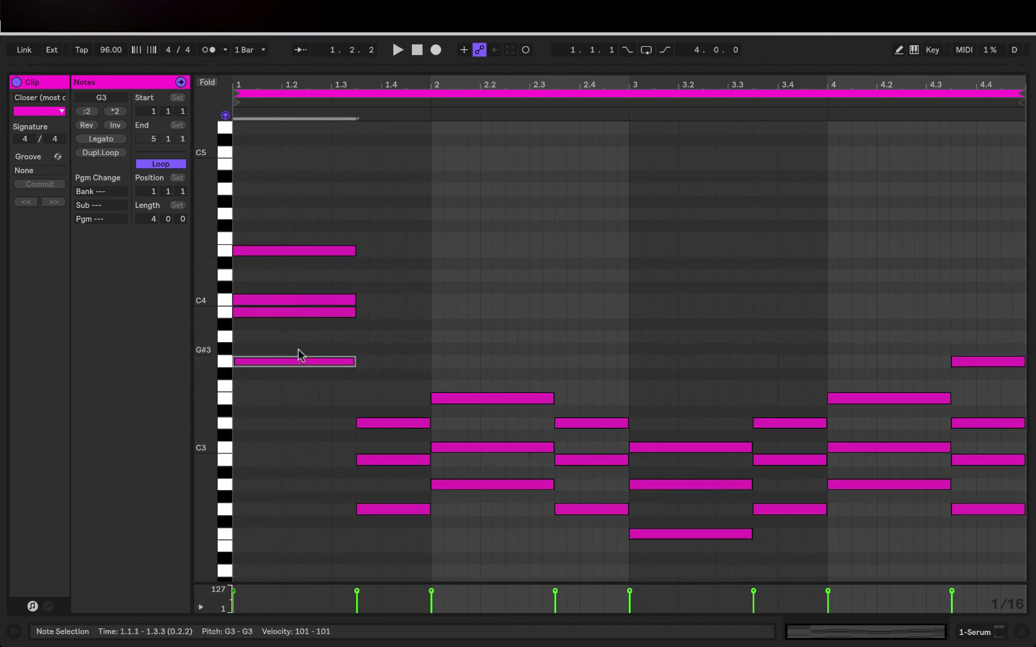
{"action": "key", "text": "shift+Up"}
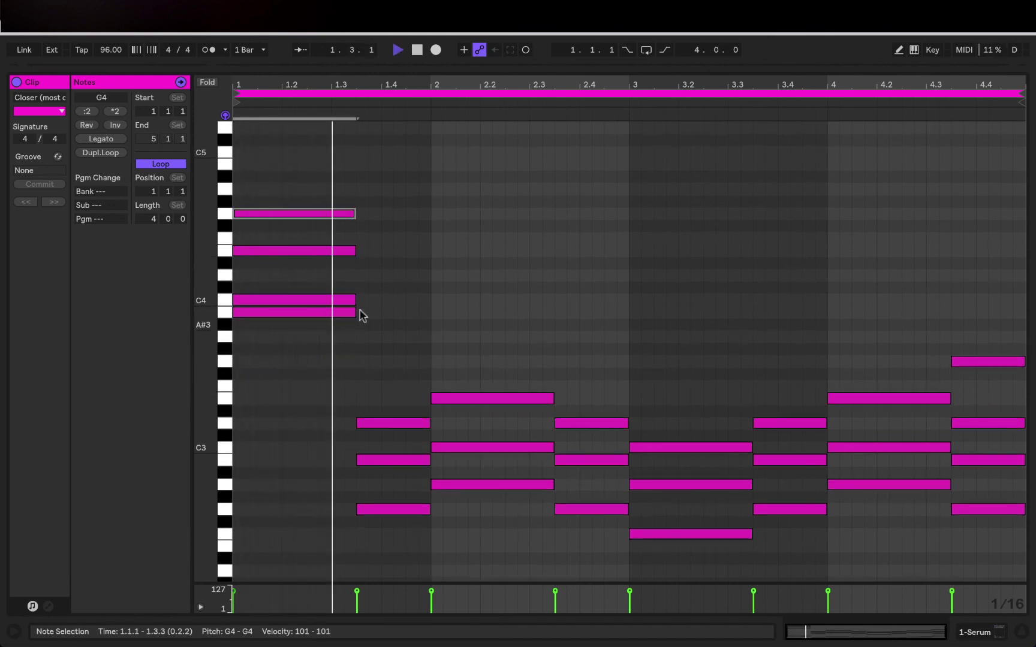
- Lower the first chord's C4, E4 and G4 an octave together and delete its B3 note
{"action": "left_click", "coordinate": [343, 301]}
{"action": "key", "text": "space"}
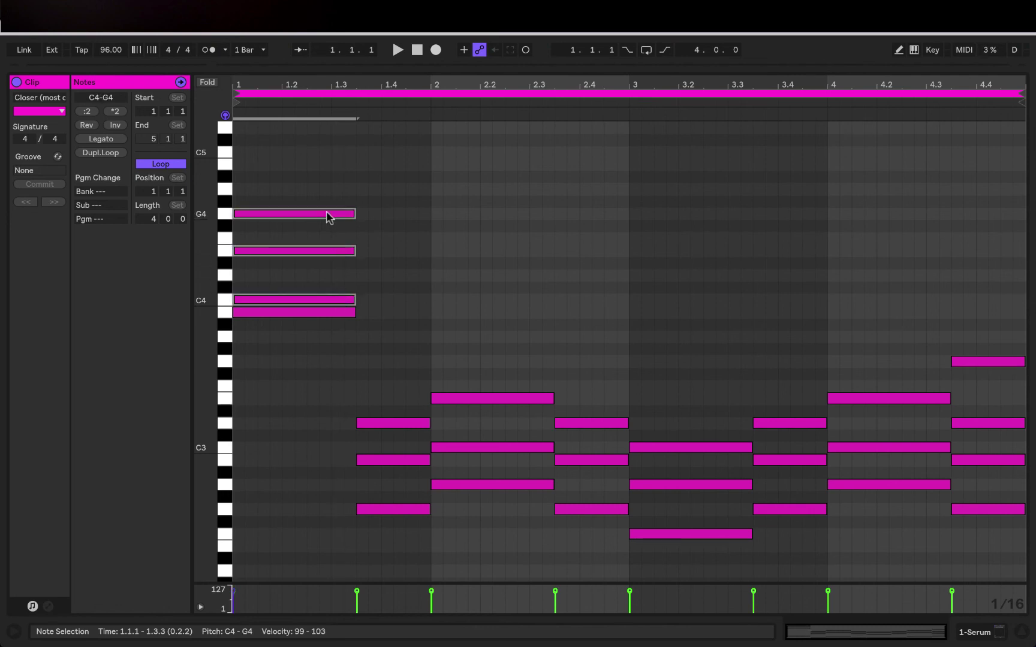
{"action": "key", "text": "shift+Down"}
{"action": "double_click", "coordinate": [325, 316]}
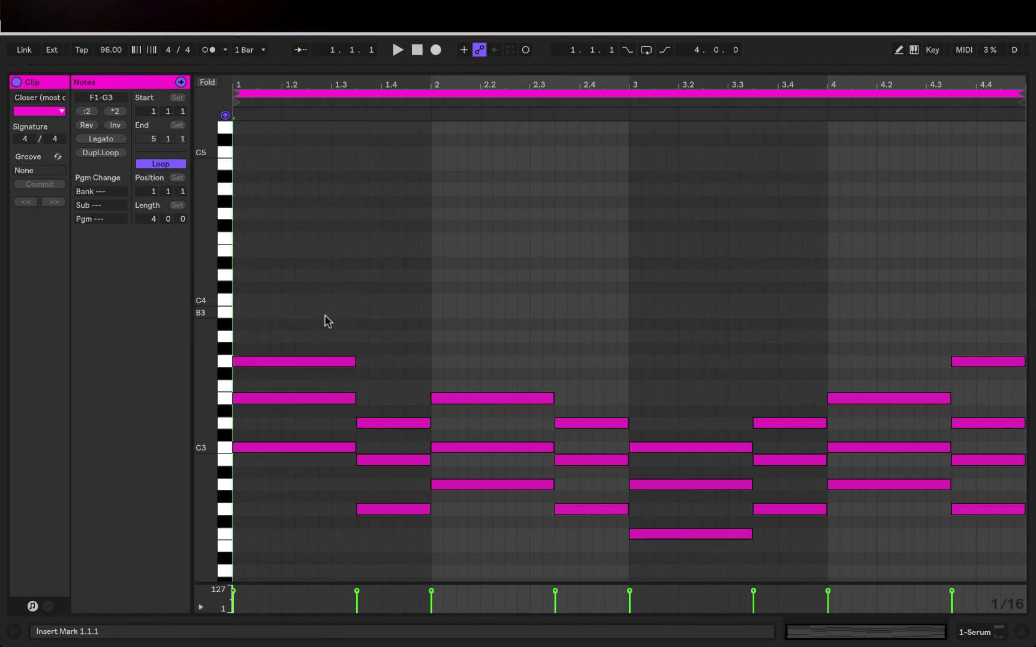
{"action": "key", "text": "space"}
- Enlarge the arrangement by narrowing the browser and shrinking the clip editor, and collapse tracks 2 Serum, 3 Audio and 4 Audio
{"action": "scroll", "coordinate": [326, 320], "scroll_direction": "down", "scroll_amount": 5}
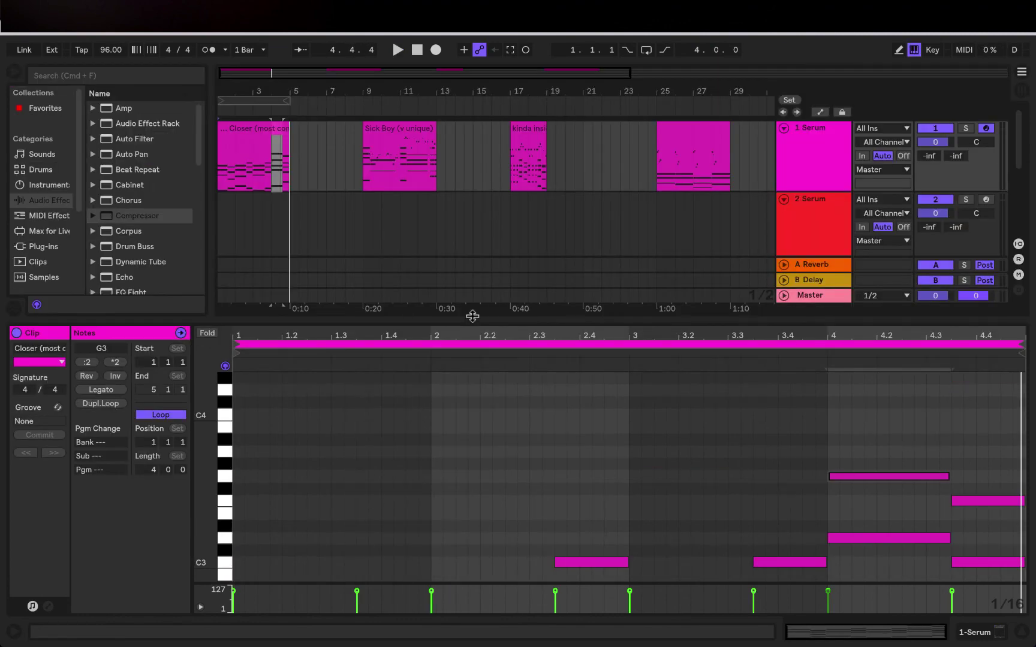
{"action": "left_click", "coordinate": [222, 227]}
{"action": "left_click_drag", "start_coordinate": [208, 227], "coordinate": [183, 222]}
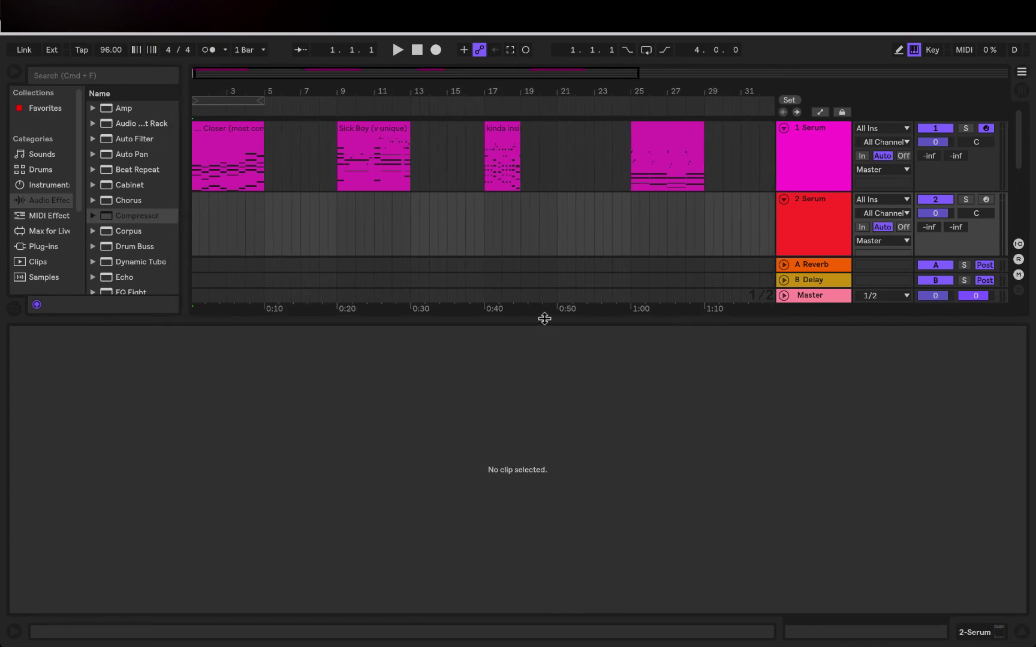
{"action": "left_click_drag", "start_coordinate": [544, 319], "coordinate": [595, 463]}
{"action": "left_click", "coordinate": [784, 199]}
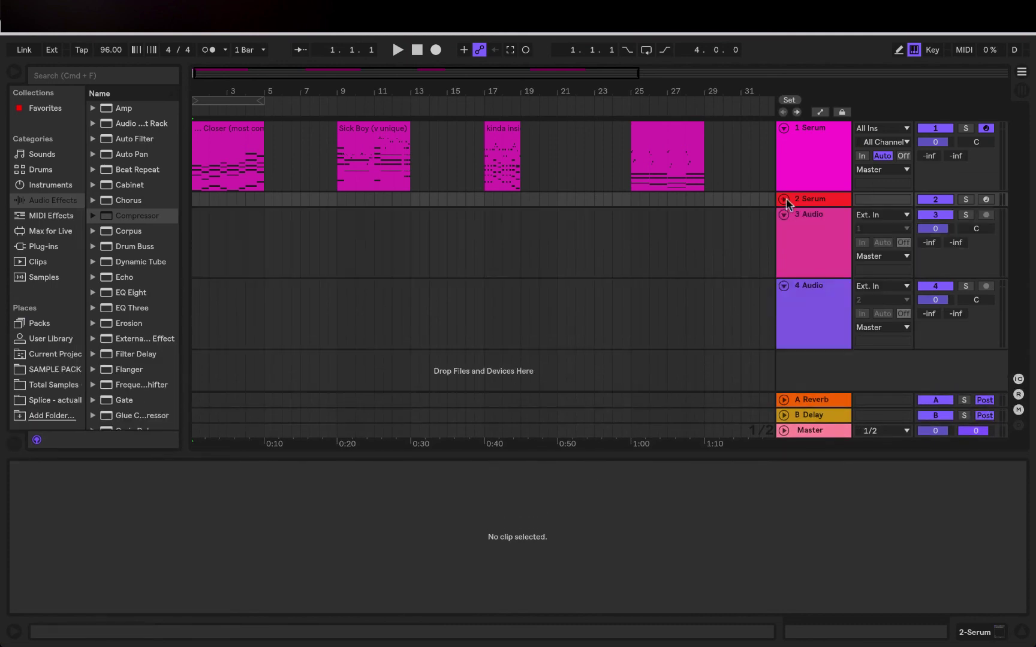
{"action": "left_click", "coordinate": [783, 214]}
{"action": "left_click", "coordinate": [783, 230]}
- Open the "kinda inside out" clip at bar 17 in the note editor
{"action": "left_click", "coordinate": [510, 134]}
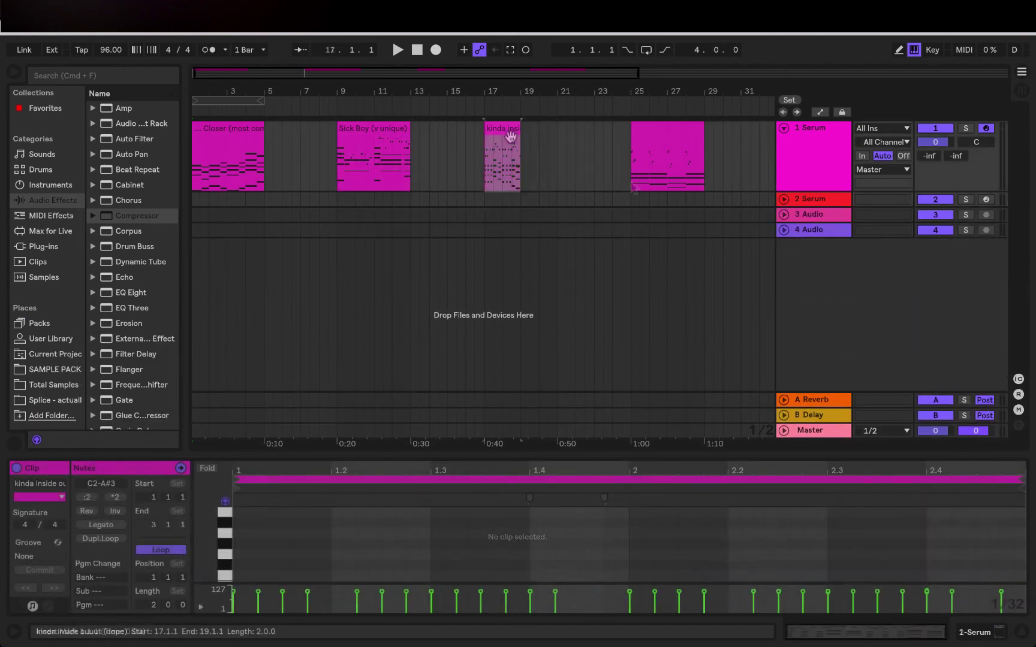